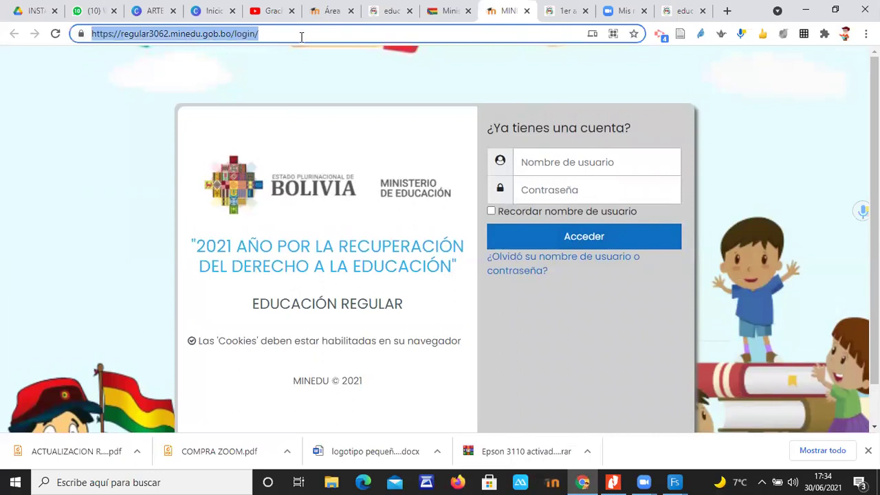
pyautogui.click(292, 35)
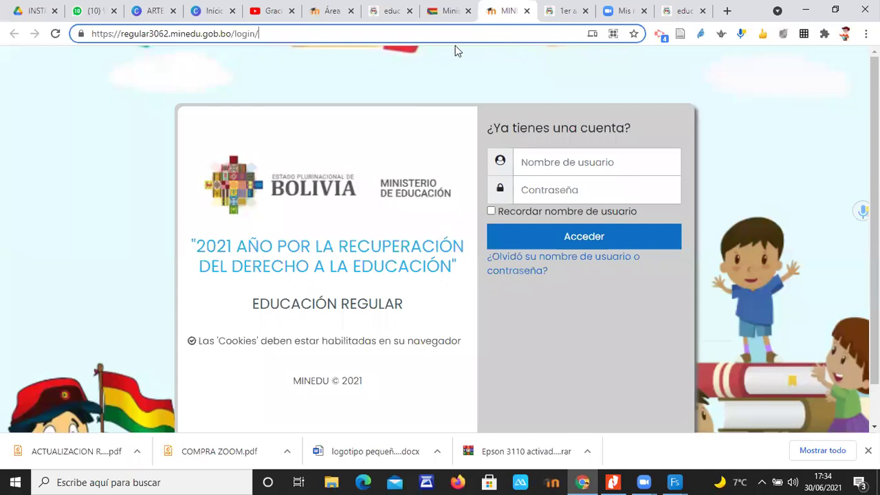
# Minimize Chrome and Nitro Pro, dismiss Focusky's pricing dialog, and exit the TALLER moodle presentation
pyautogui.click(805, 10)
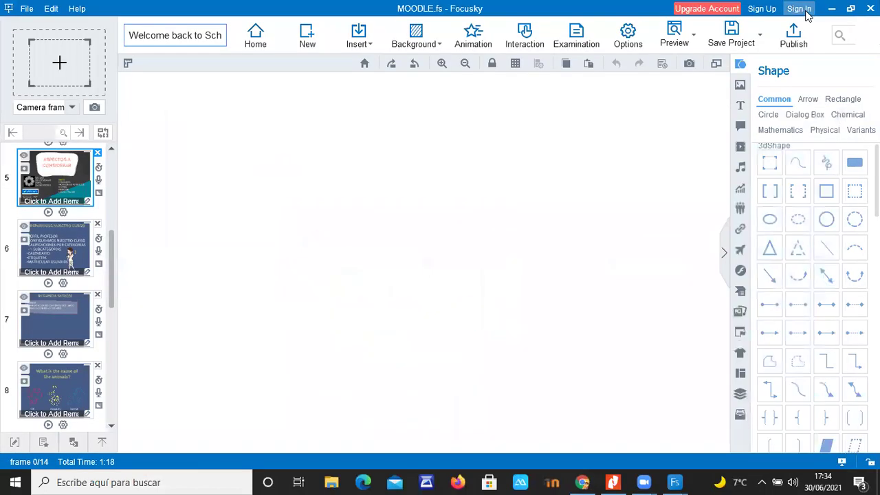
pyautogui.click(808, 9)
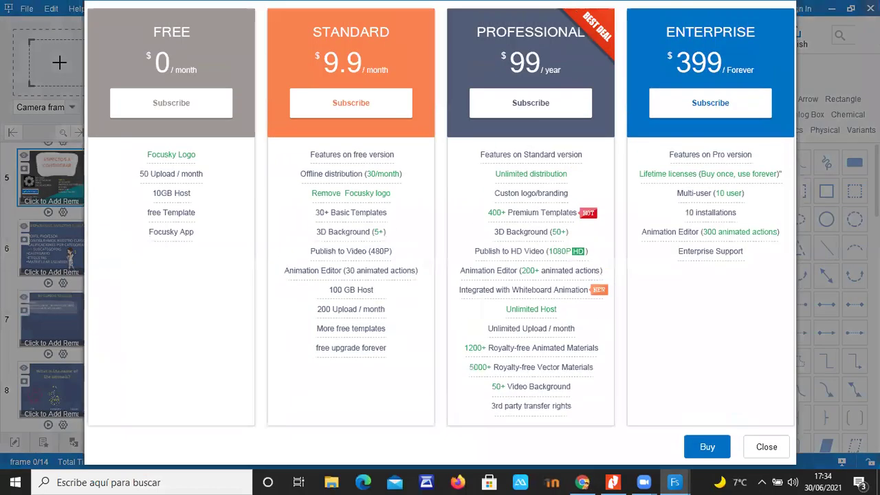
pyautogui.click(868, 8)
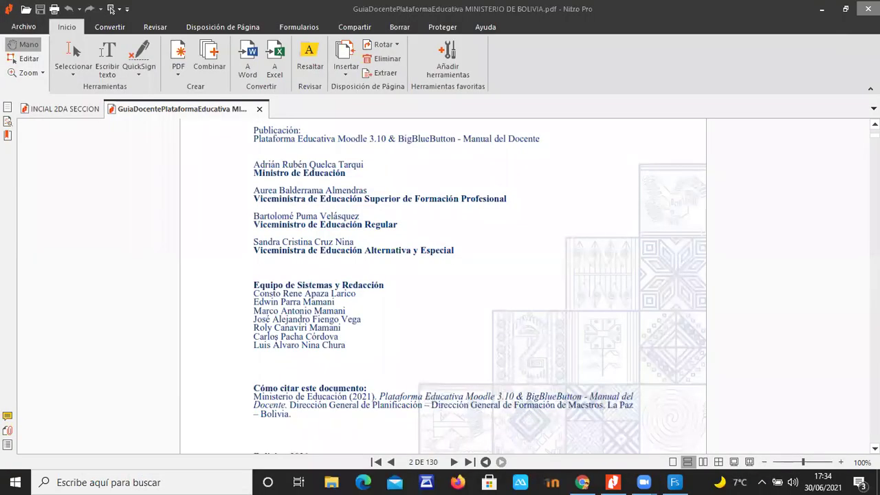
pyautogui.click(822, 11)
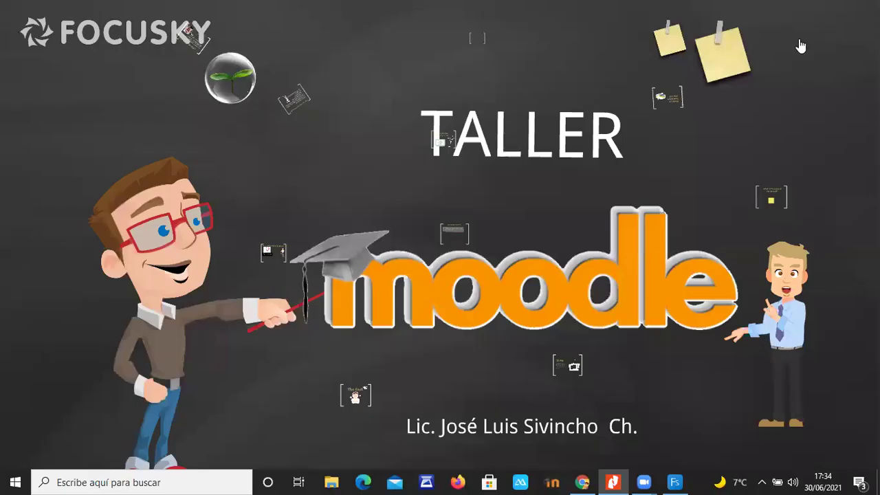
pyautogui.hotkey('alt', 'F4')
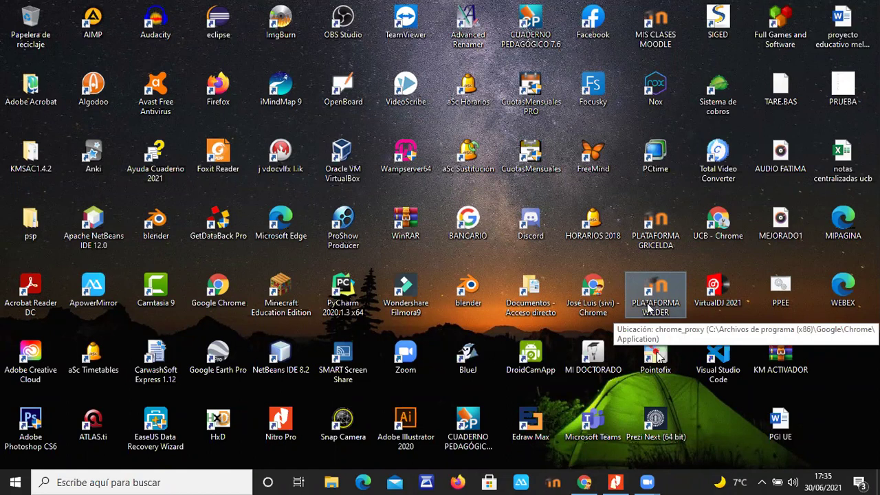
# Click through the desktop icons, looking for the PLATAFORMA GRICELDA and PLATAFORMA WILDER shortcuts
pyautogui.click(650, 307)
pyautogui.click(661, 234)
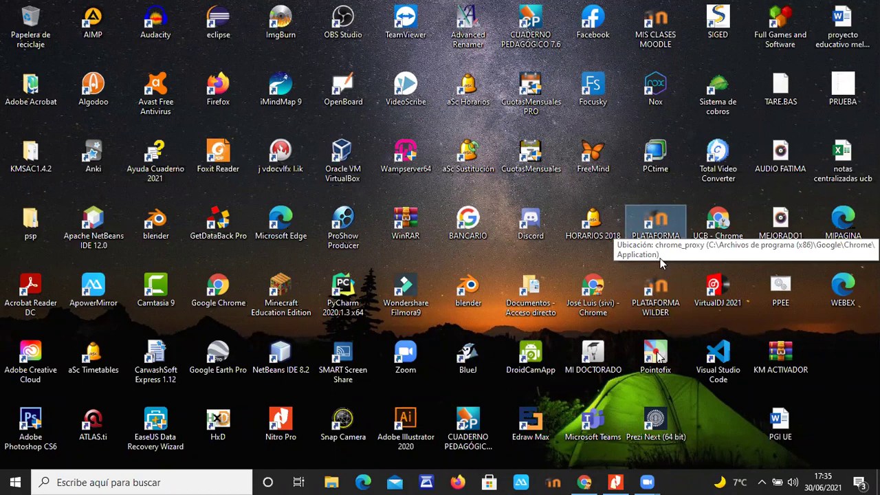
pyautogui.click(656, 171)
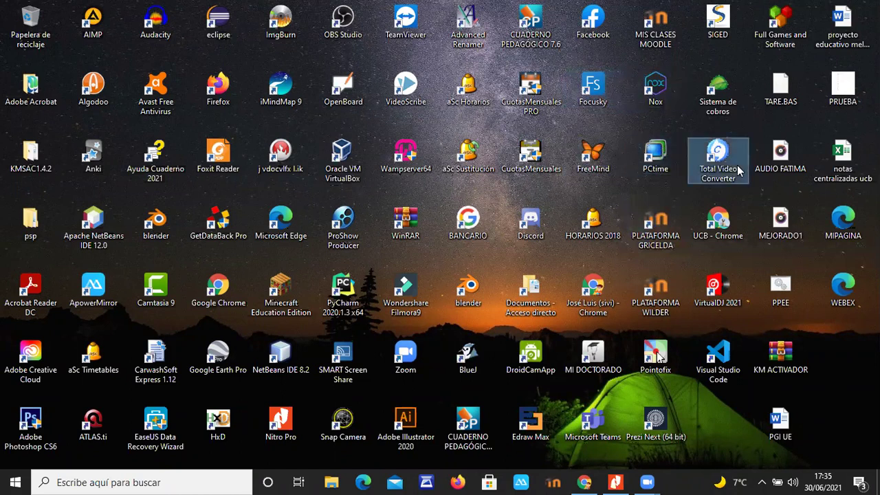
pyautogui.click(775, 224)
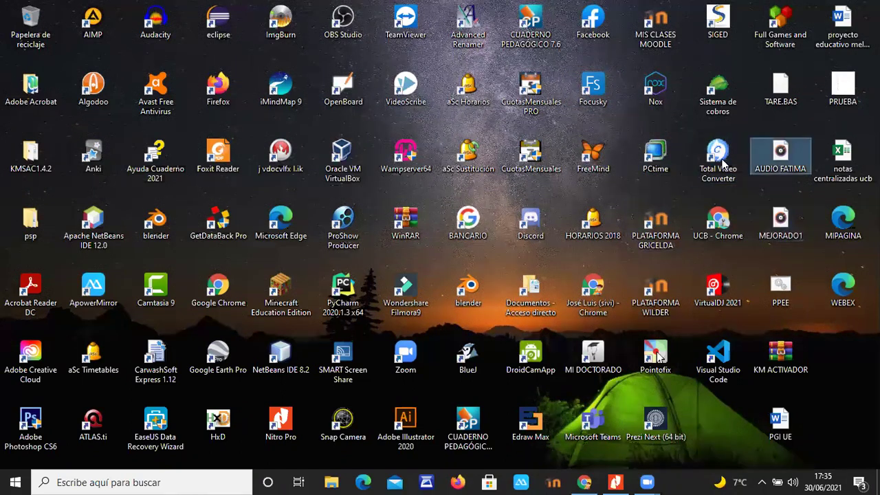
pyautogui.click(612, 224)
pyautogui.click(637, 227)
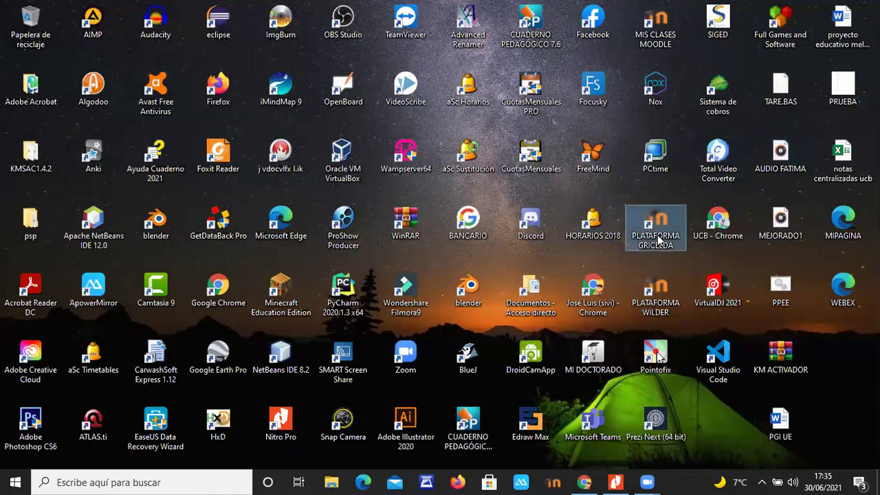
pyautogui.click(650, 308)
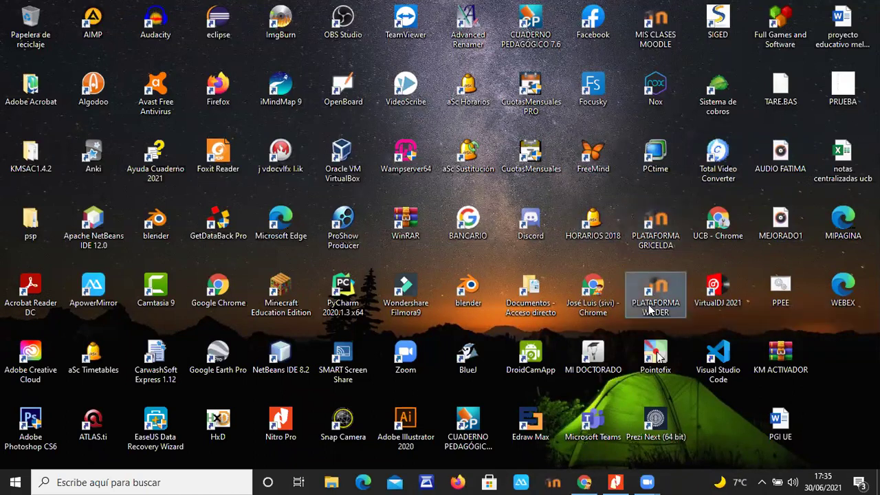
pyautogui.click(593, 292)
pyautogui.click(653, 224)
pyautogui.click(843, 332)
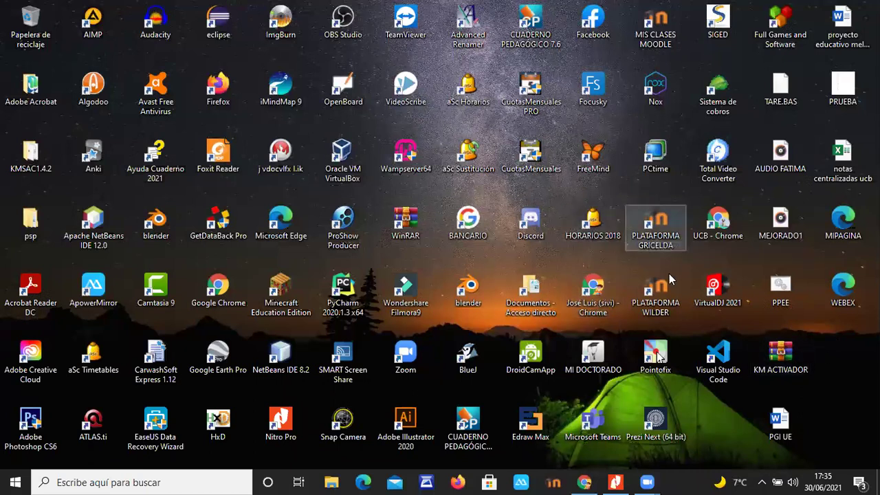
pyautogui.click(660, 306)
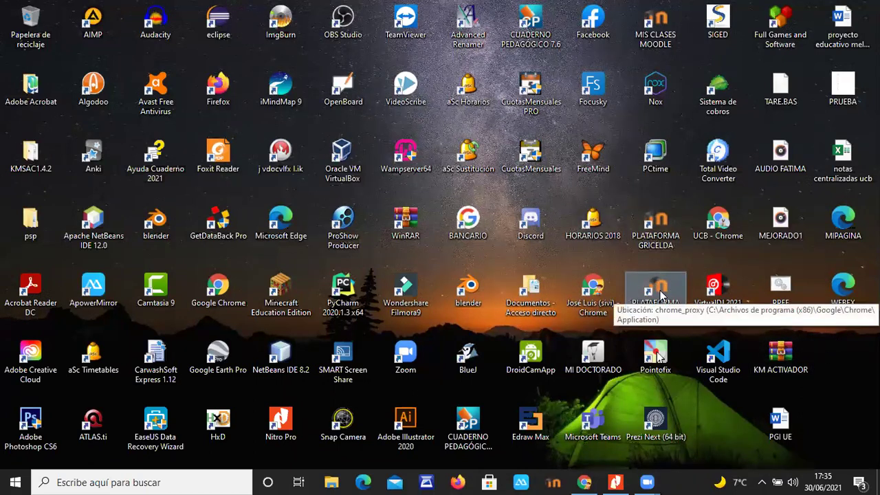
pyautogui.click(690, 244)
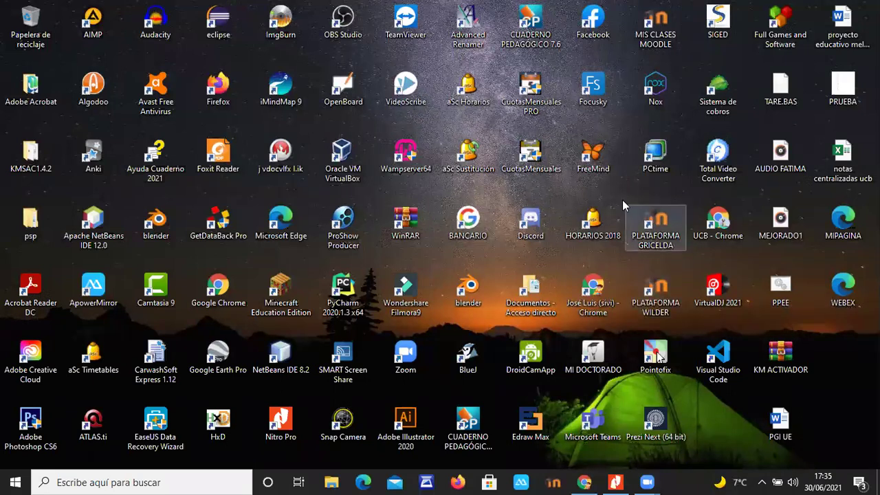
# Delete both PLATAFORMA shortcuts and bring Chrome's MINEDU login page back to the front
pyautogui.moveTo(627, 191); pyautogui.dragTo(676, 316)
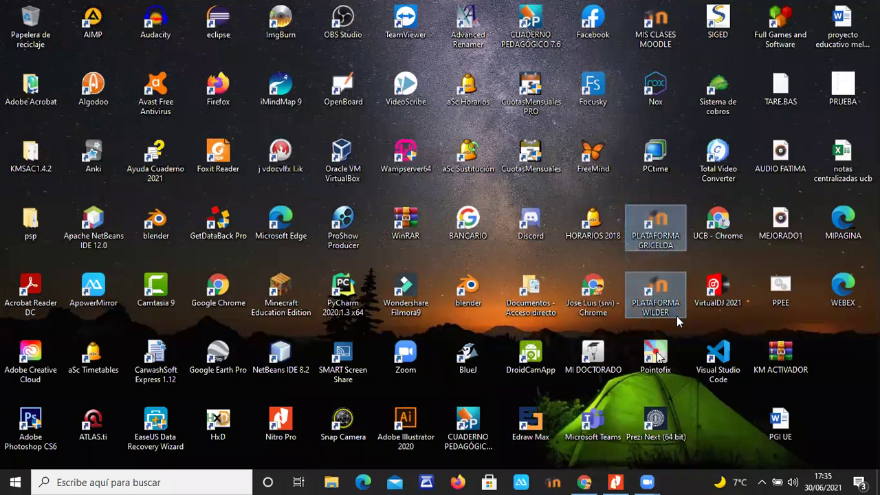
pyautogui.press('Delete')
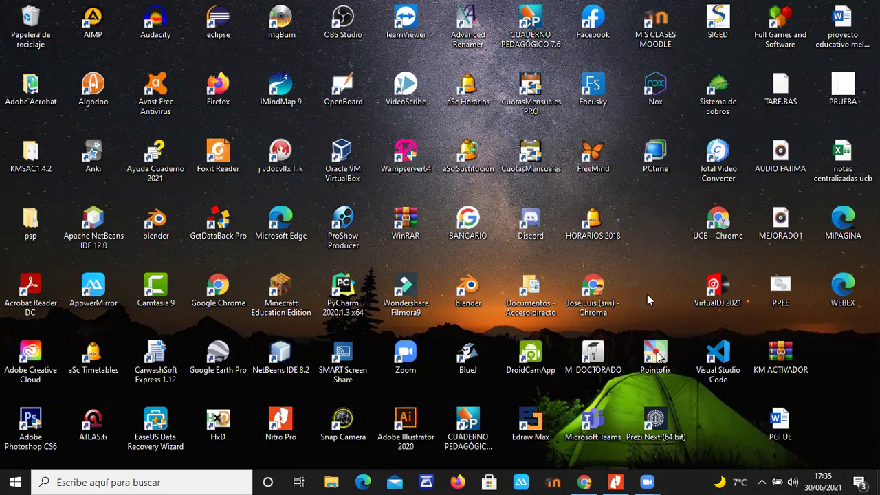
pyautogui.click(584, 482)
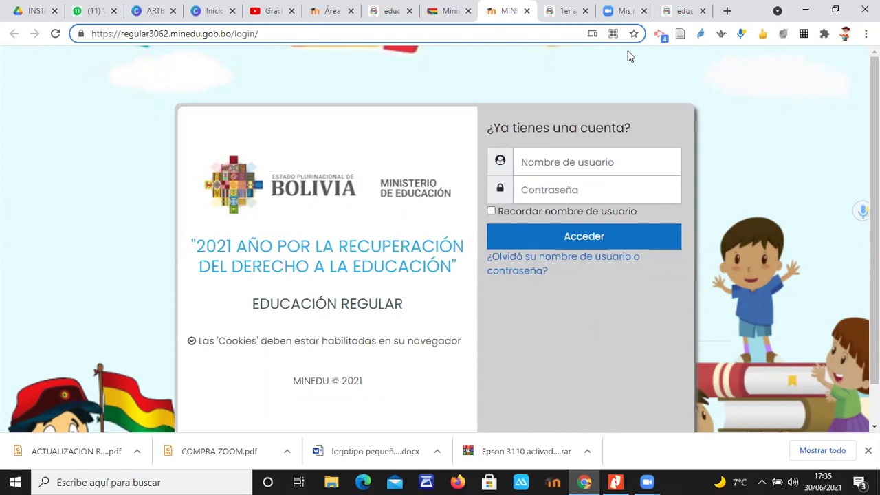
# Search Windows for 'punter' and open the mouse pointer appearance settings
pyautogui.press('super')
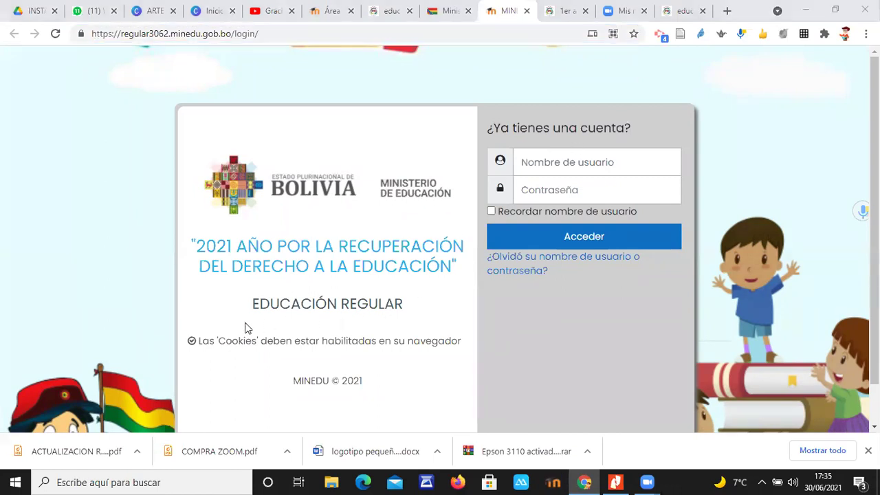
pyautogui.write('pun')
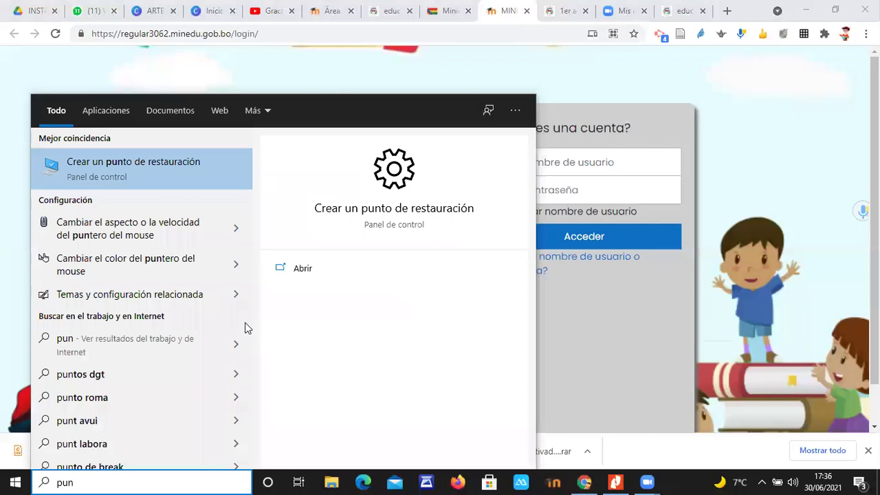
pyautogui.write('ter')
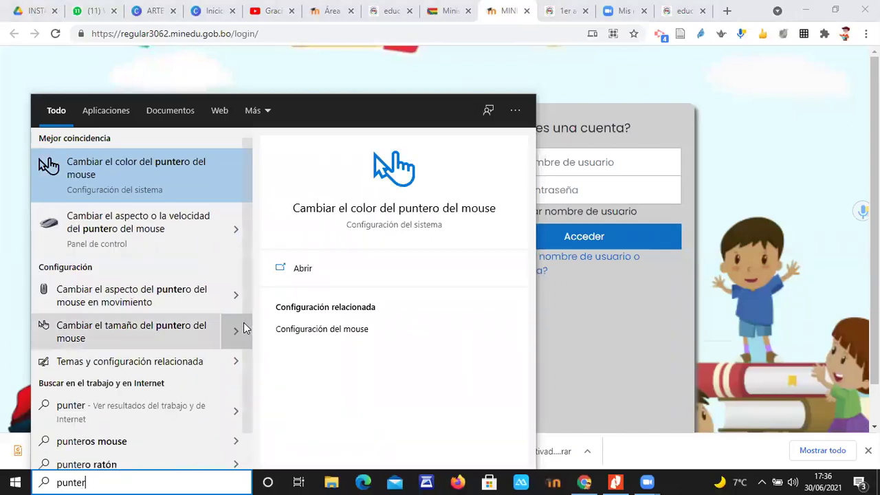
pyautogui.press('BackSpace')
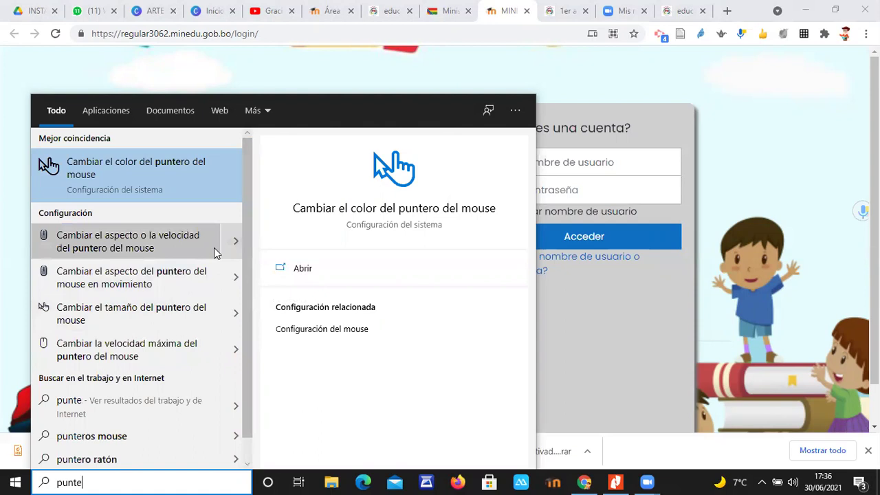
pyautogui.press('BackSpace')
pyautogui.press('BackSpace')
pyautogui.write('t')
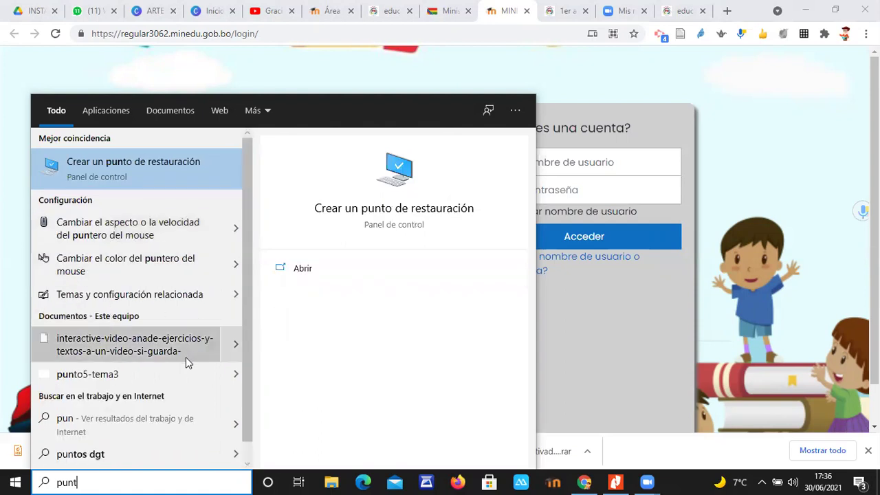
pyautogui.write('er')
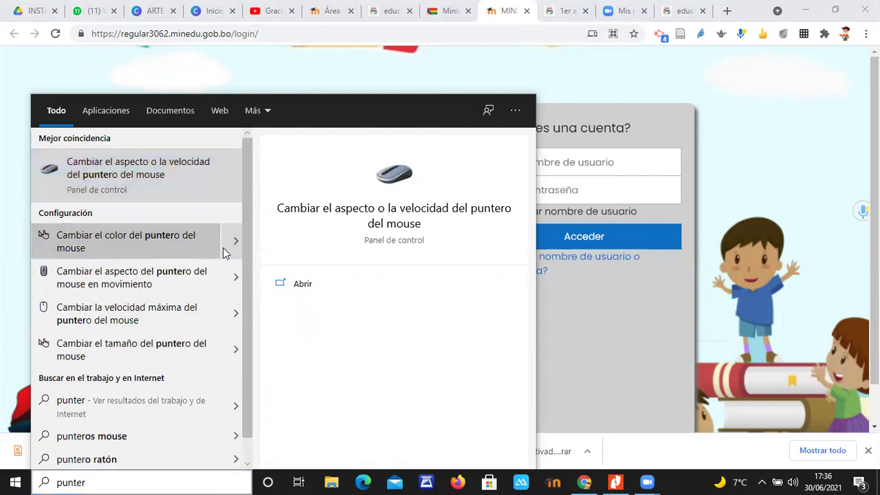
pyautogui.click(349, 244)
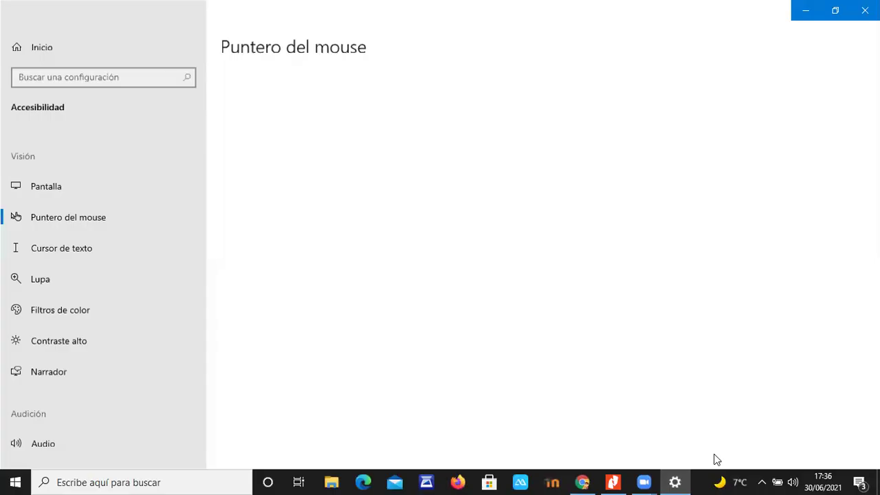
# Enlarge the mouse pointer with the size slider, then return to Chrome
pyautogui.moveTo(249, 187); pyautogui.dragTo(327, 194)
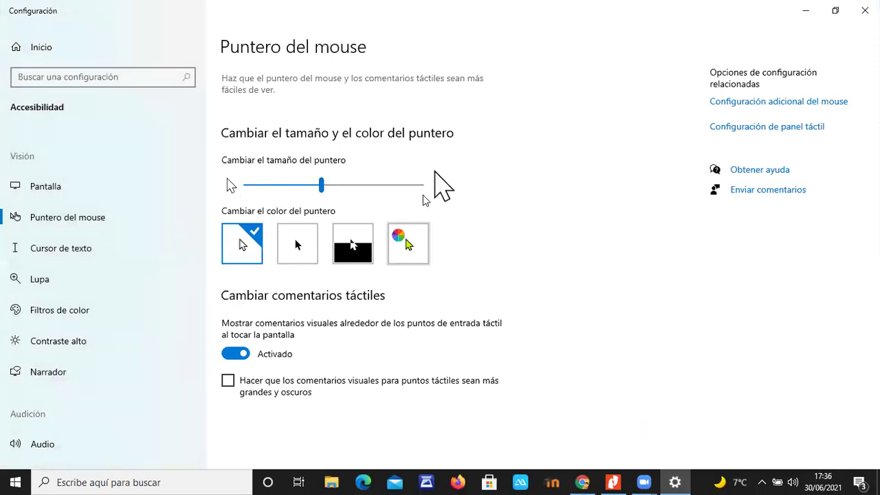
pyautogui.moveTo(322, 189); pyautogui.dragTo(297, 187)
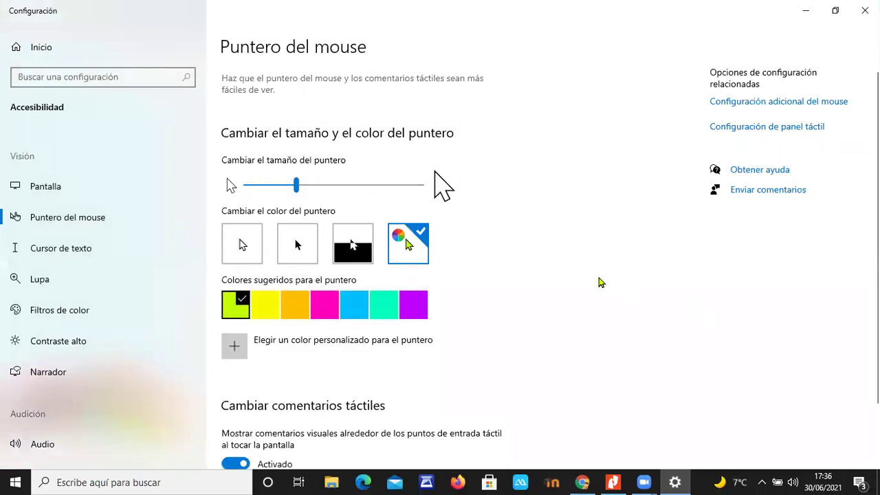
pyautogui.hotkey('alt', 'Tab')
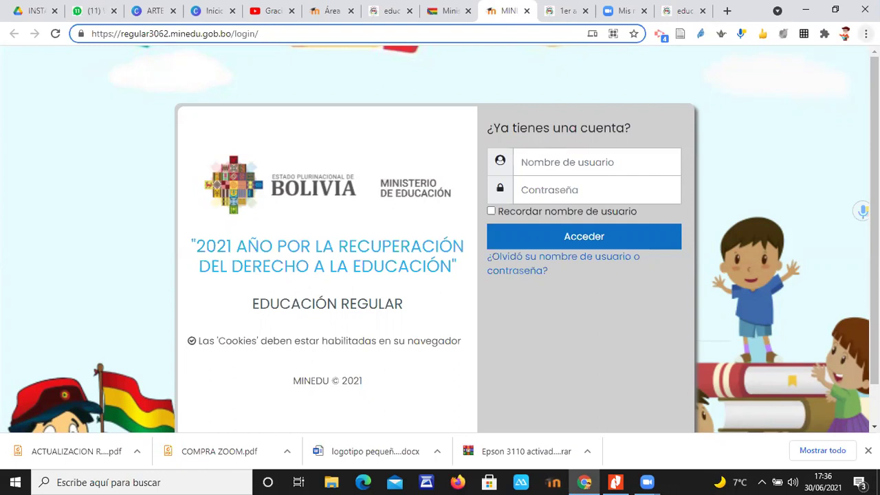
# Start creating a desktop shortcut for the MINEDU login page from Chrome's More tools menu
pyautogui.hotkey('alt', 'f')
pyautogui.press('Escape')
pyautogui.hotkey('alt', 'f')
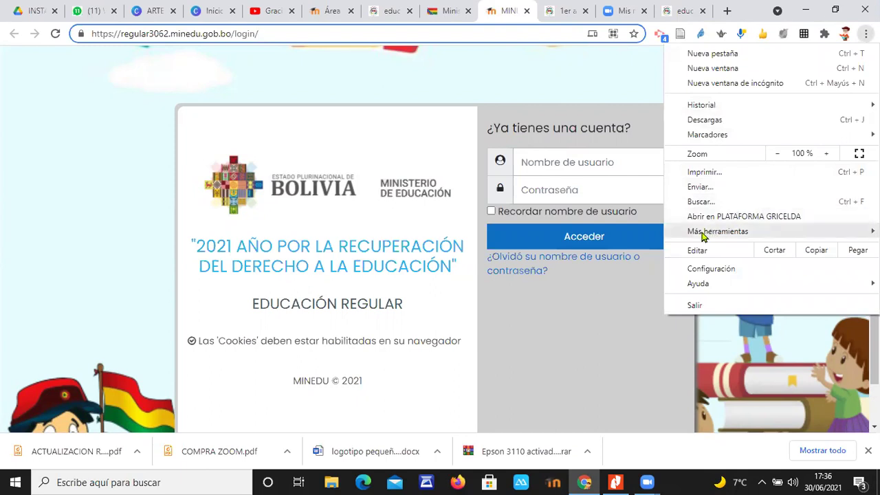
pyautogui.moveTo(698, 237)
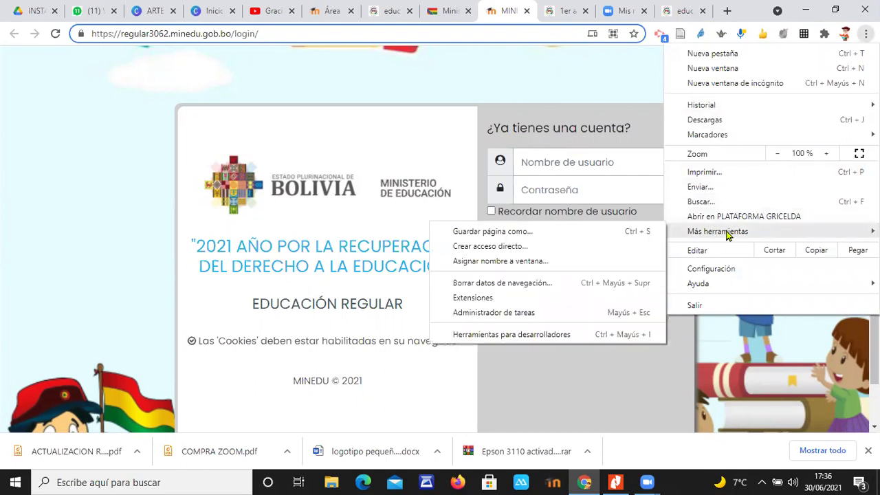
pyautogui.click(693, 362)
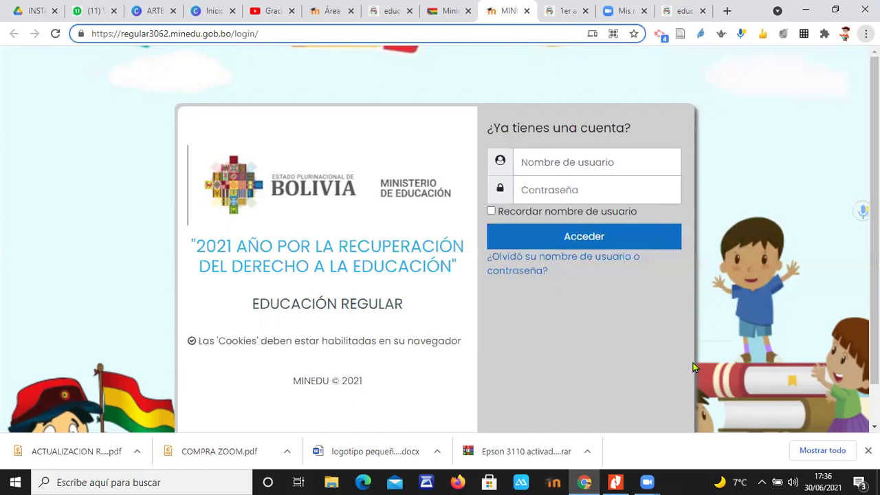
pyautogui.click(693, 363)
pyautogui.click(866, 34)
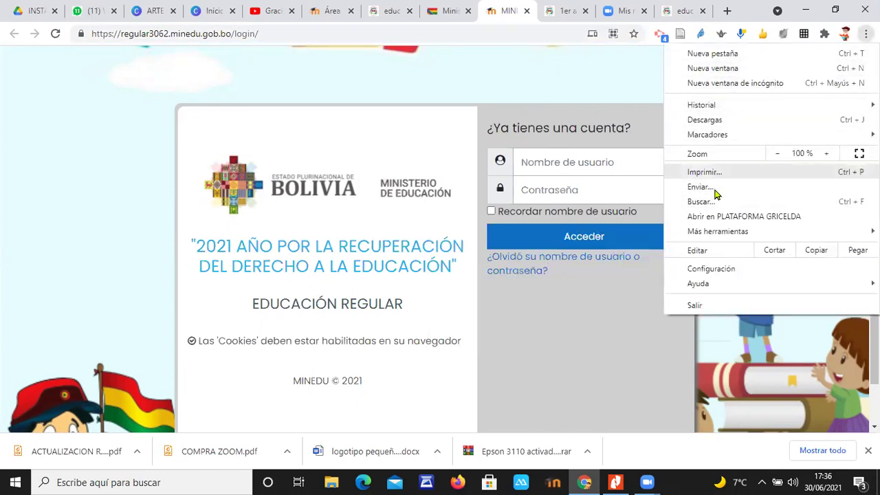
pyautogui.moveTo(711, 230)
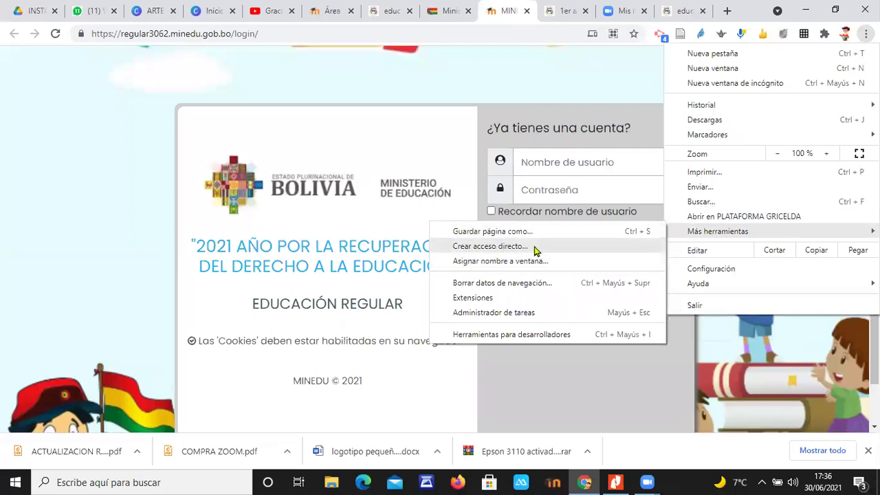
pyautogui.click(492, 246)
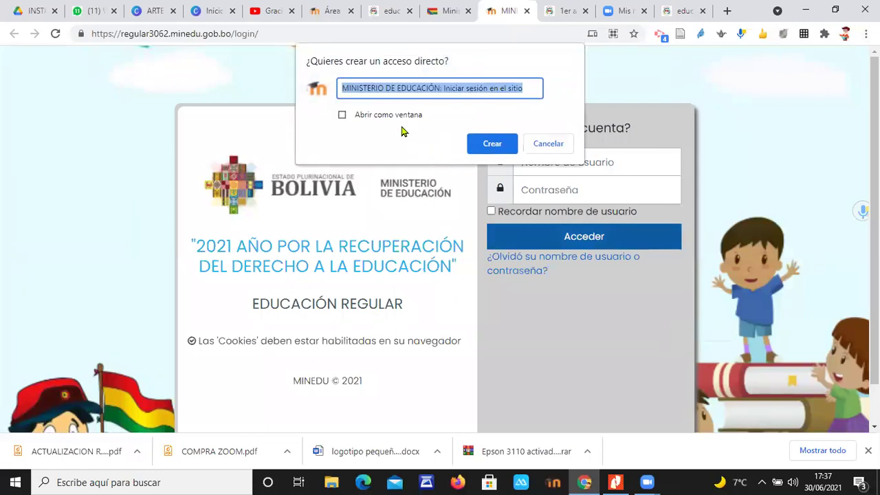
# Name the shortcut 'AULA COCHABAMBA 2' and create it
pyautogui.click(485, 87)
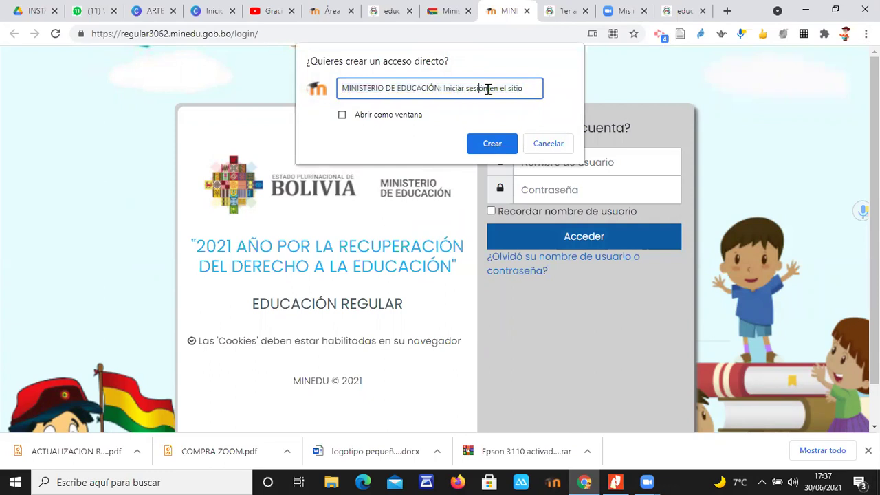
pyautogui.moveTo(523, 88); pyautogui.dragTo(338, 88)
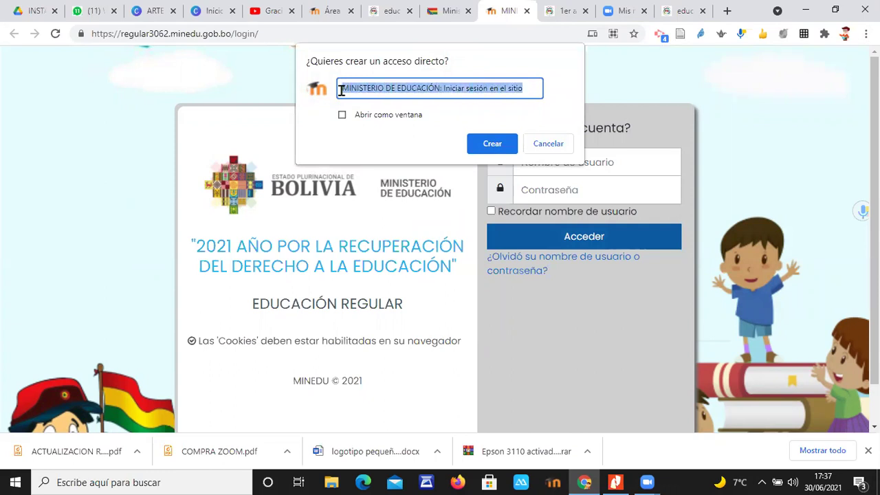
pyautogui.press('BackSpace')
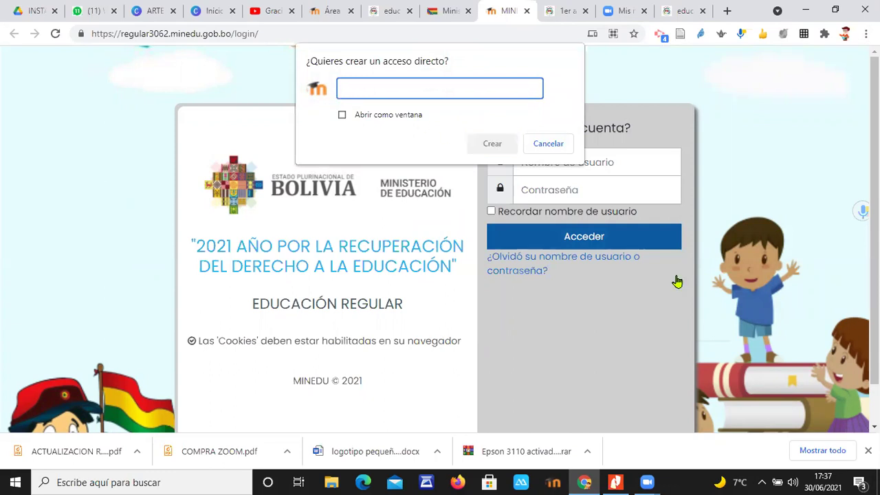
pyautogui.write('au')
pyautogui.press('BackSpace')
pyautogui.press('BackSpace')
pyautogui.press('BackSpace')
pyautogui.press('BackSpace')
pyautogui.write('AULA COCHABAMBA 2')
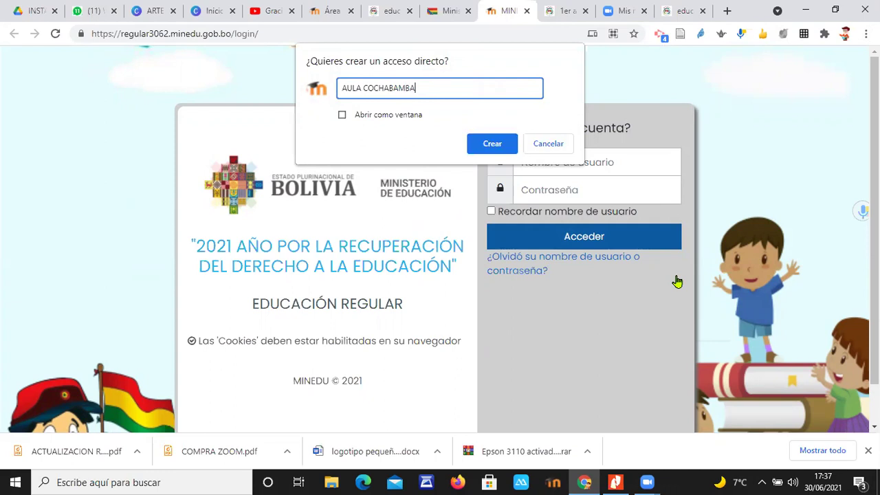
pyautogui.click(489, 146)
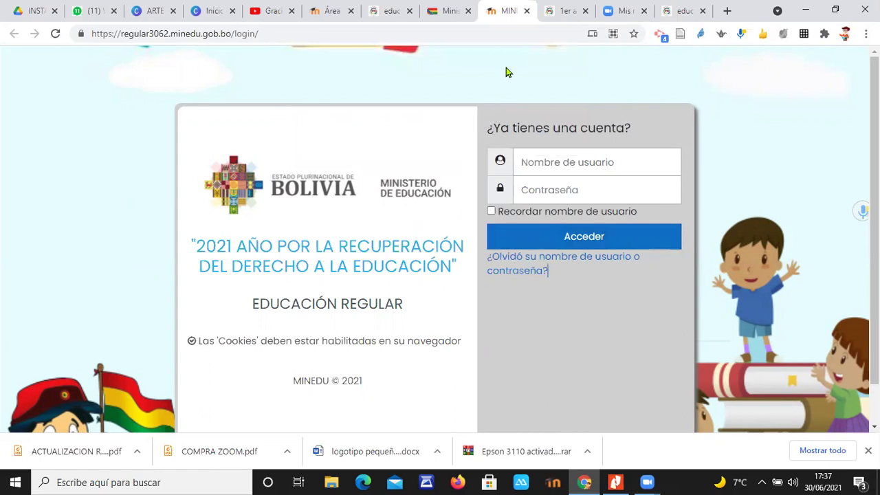
# Close the MINEDU login, Área personal and educa tabs, then minimize Chrome
pyautogui.click(525, 12)
pyautogui.click(344, 12)
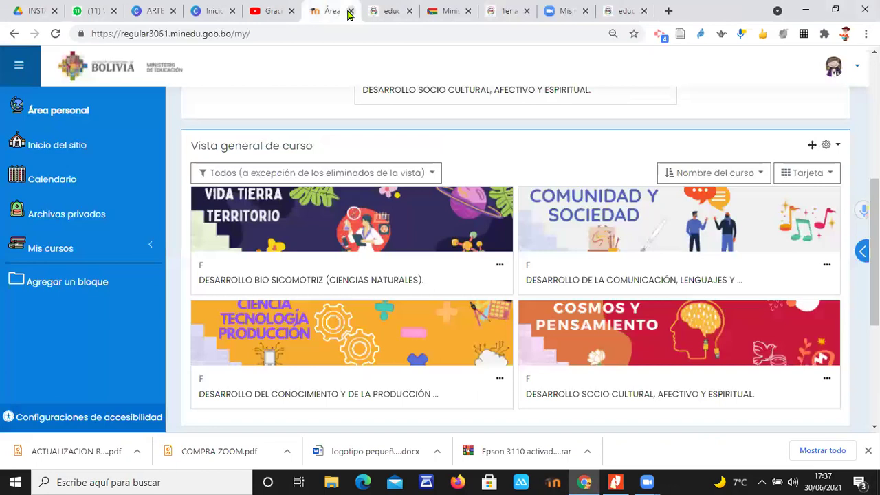
pyautogui.click(350, 11)
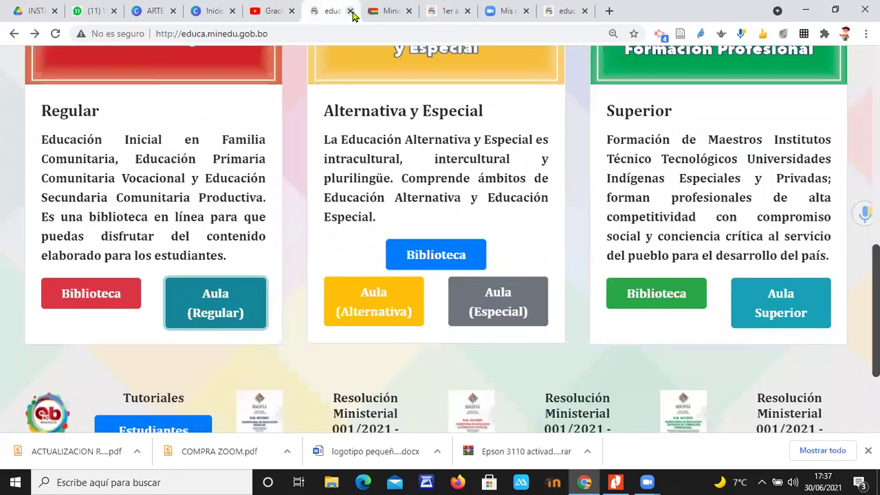
pyautogui.click(351, 11)
pyautogui.click(350, 11)
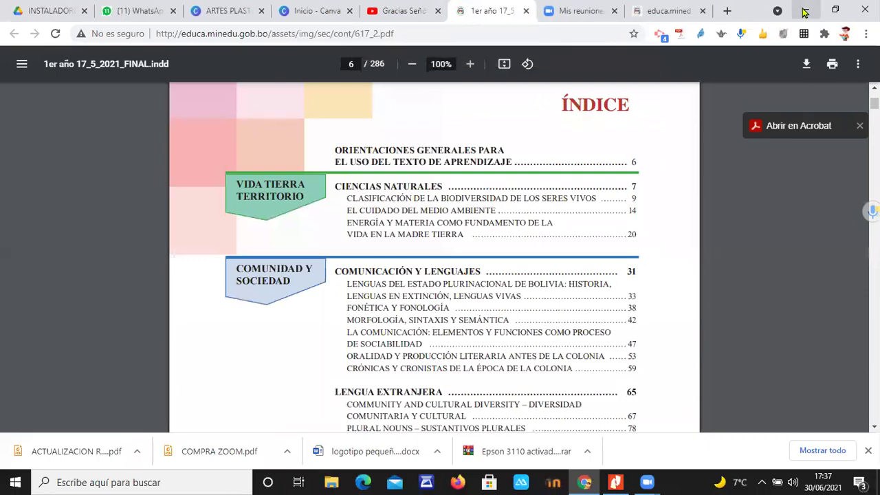
pyautogui.click(805, 12)
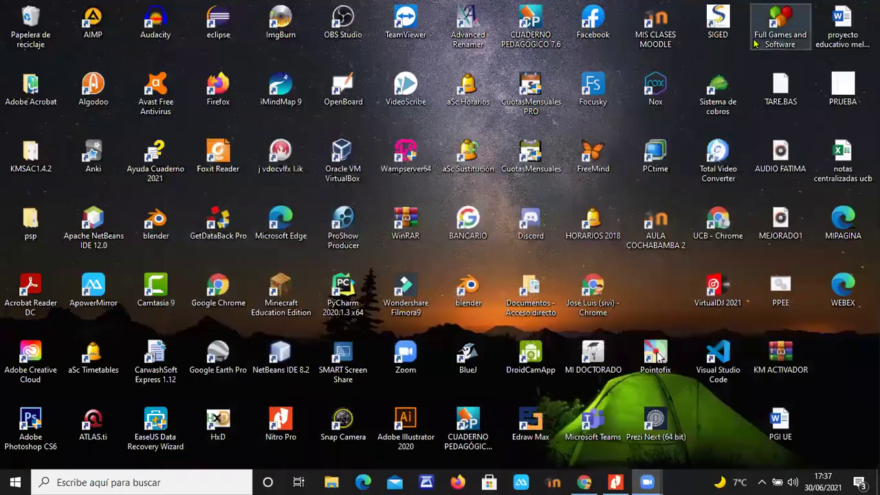
# Reopen the MINEDU login via the AULA COCHABAMBA 2 shortcut, check saved usernames, and open a new tab
pyautogui.click(661, 242)
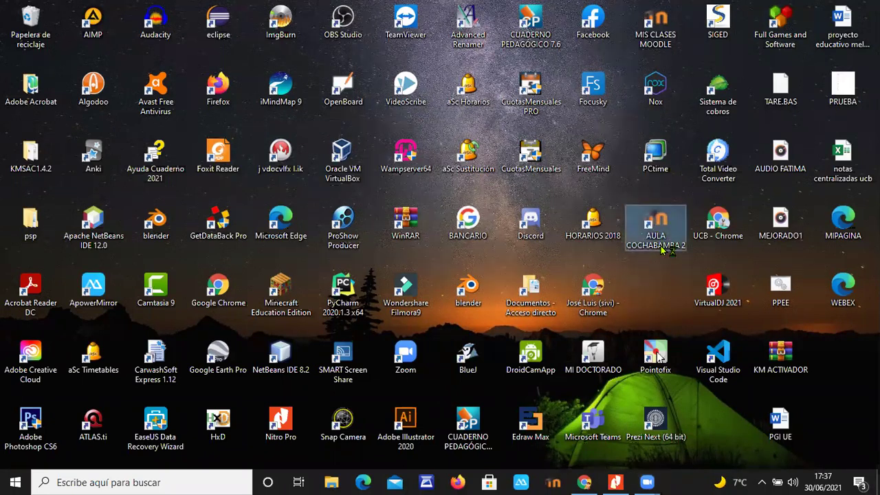
pyautogui.doubleClick(661, 251)
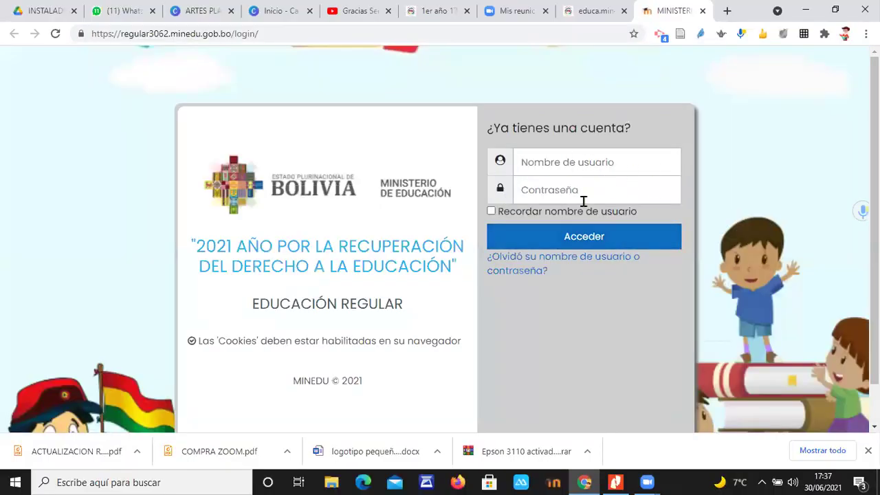
pyautogui.click(599, 168)
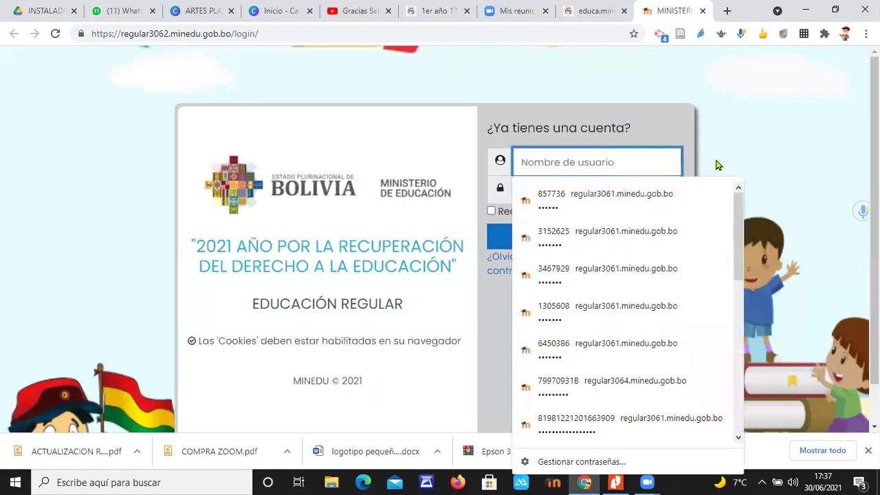
pyautogui.click(706, 172)
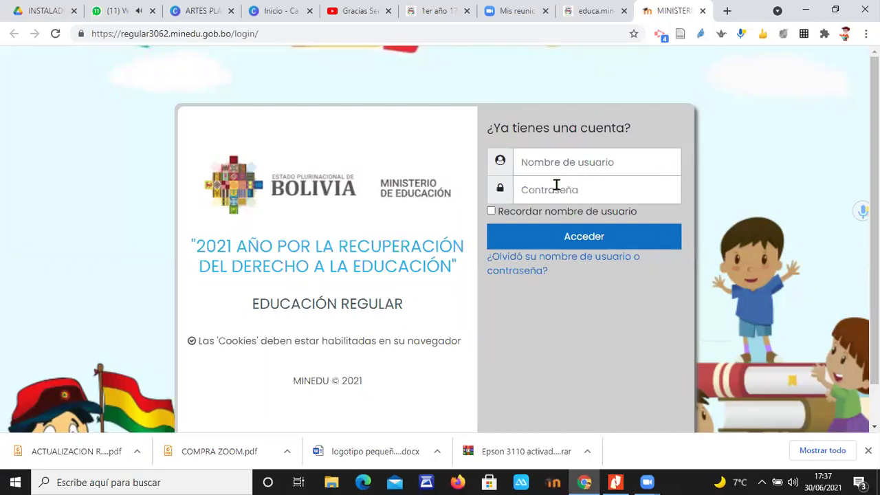
pyautogui.click(572, 170)
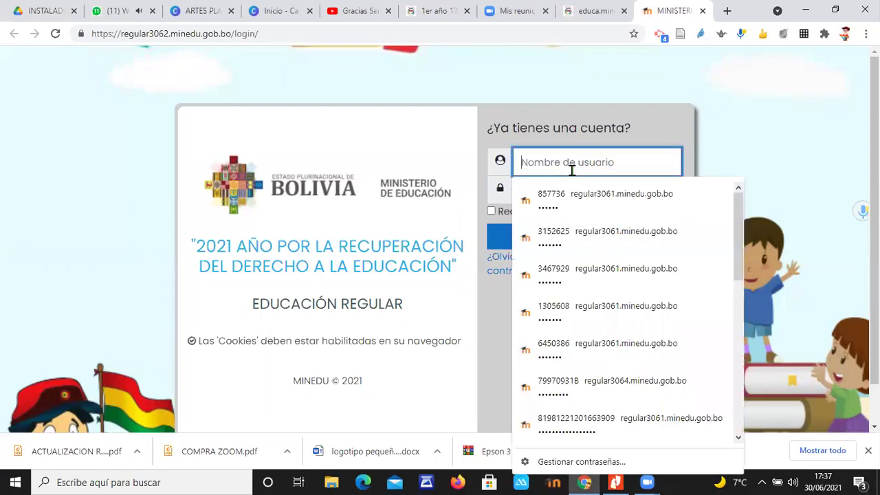
pyautogui.click(709, 148)
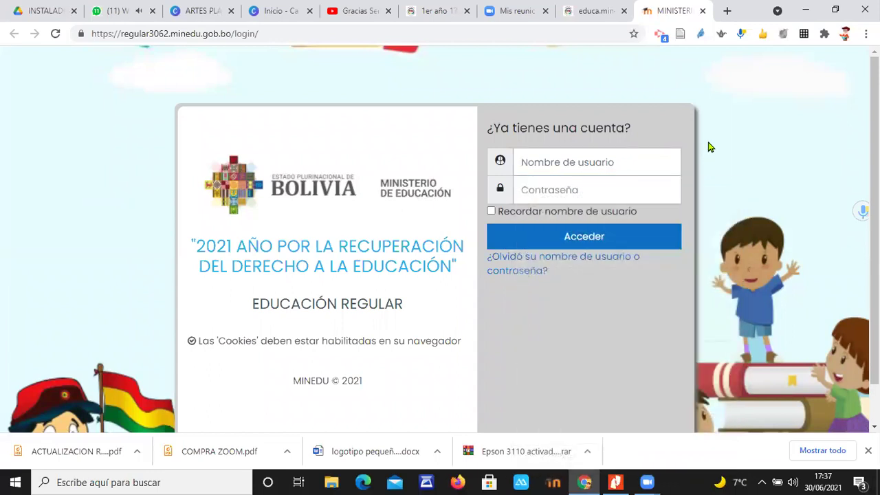
pyautogui.hotkey('ctrl', 't')
pyautogui.click(588, 29)
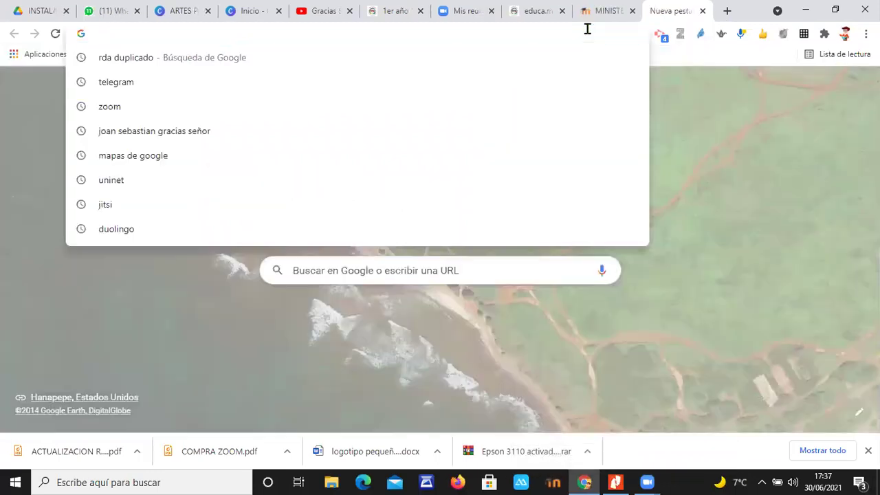
pyautogui.write('WW')
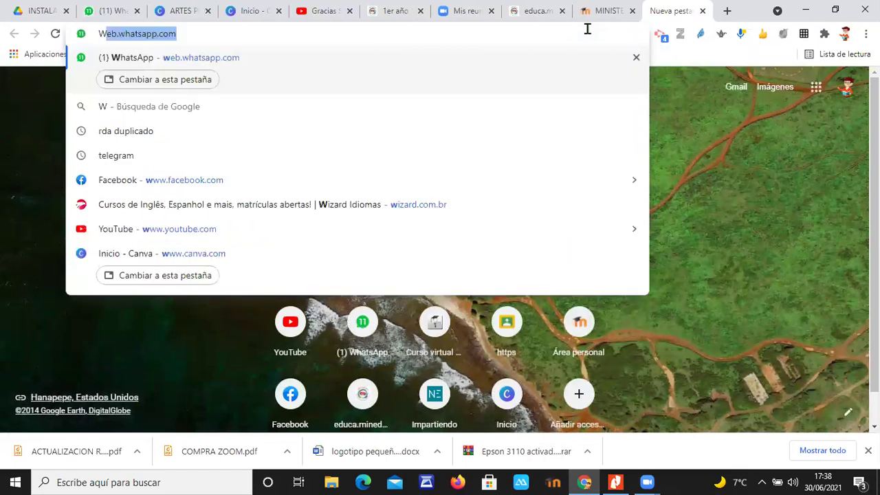
pyautogui.press('Return')
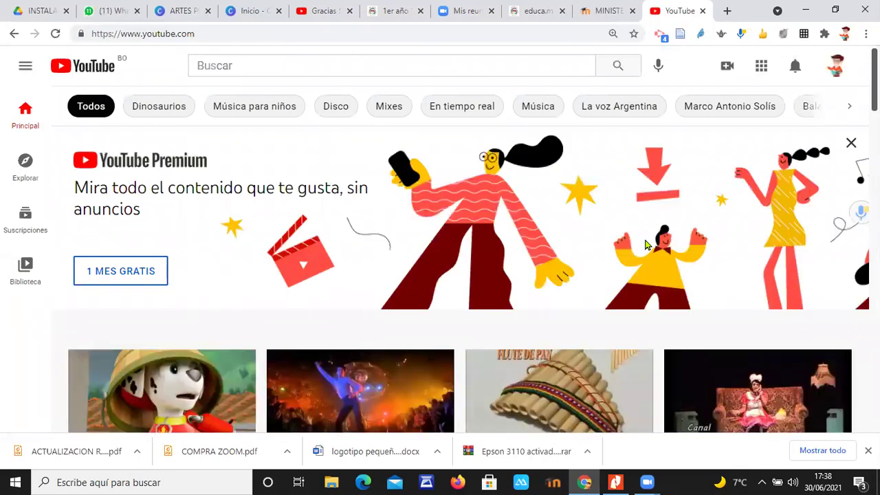
pyautogui.scroll(-4, 647, 244)
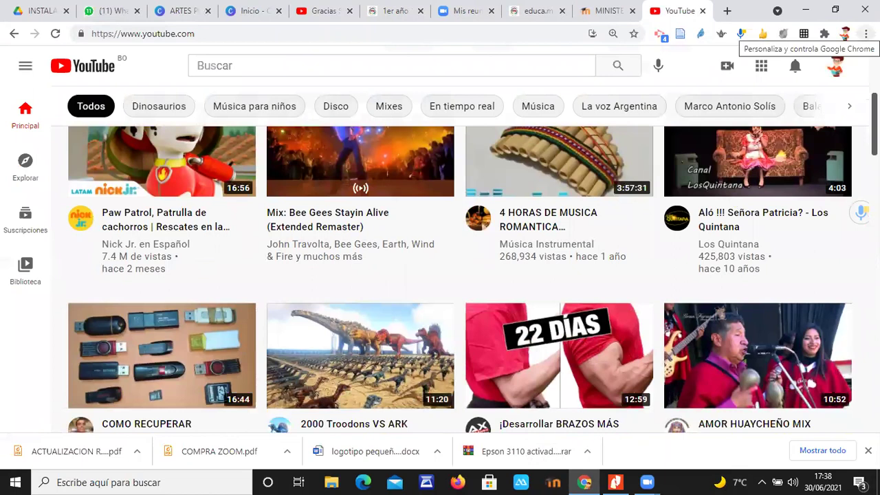
# Create a YouTube desktop shortcut and minimize Chrome to the desktop
pyautogui.click(866, 34)
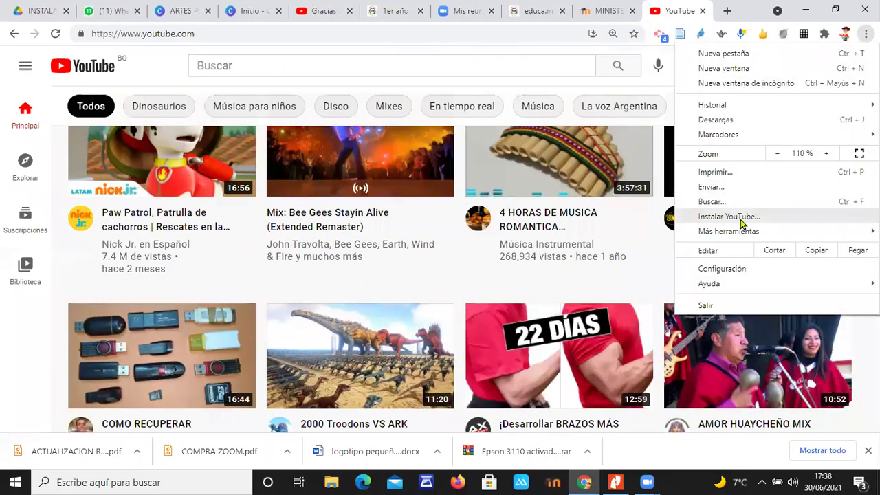
pyautogui.moveTo(738, 231)
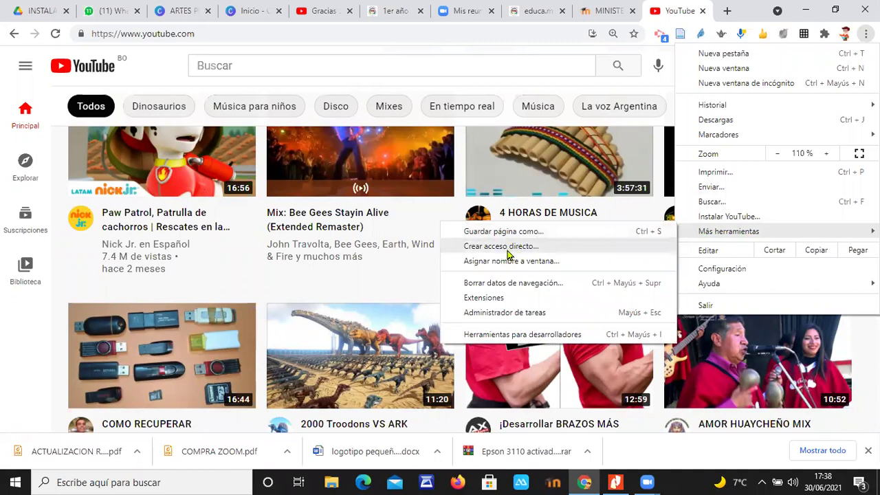
pyautogui.click(508, 248)
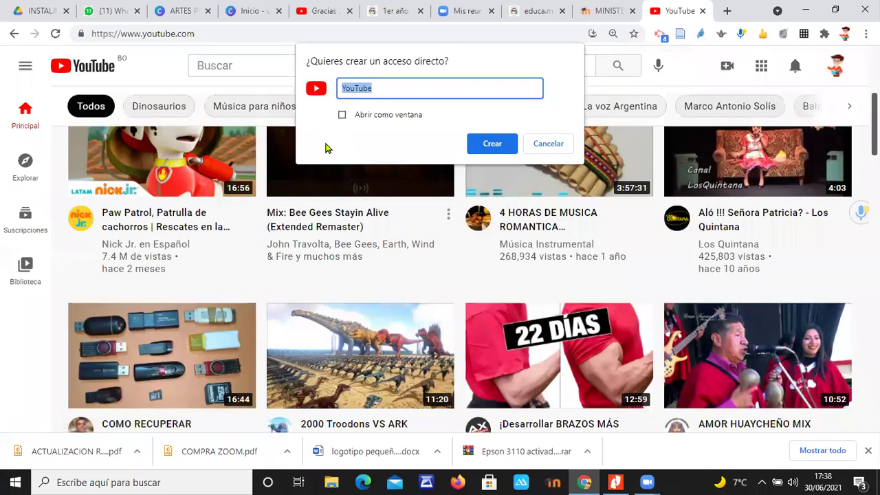
pyautogui.click(397, 90)
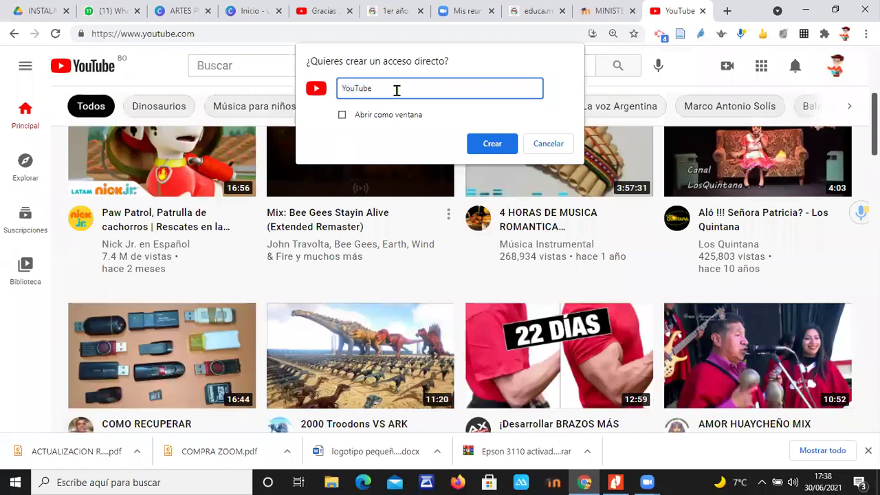
pyautogui.click(487, 143)
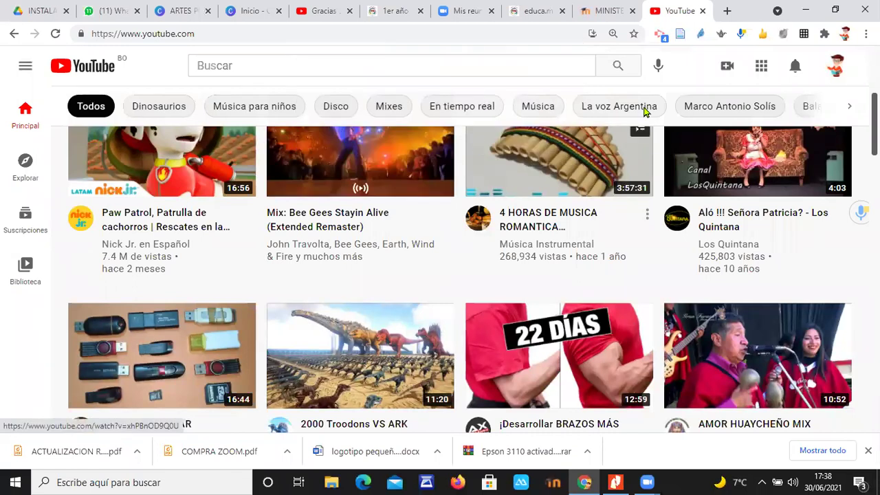
pyautogui.press('super+d')
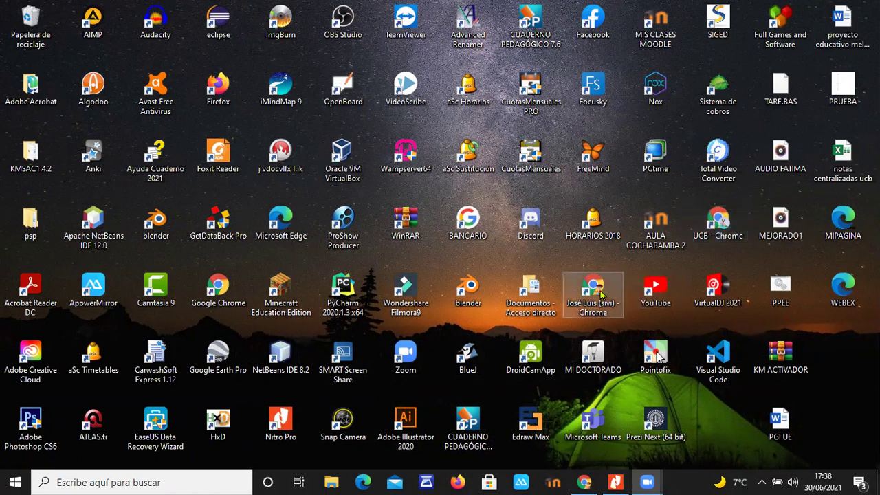
# Open the MI DOCTORADO shortcut and fill in the saved postgraduate login
pyautogui.doubleClick(598, 355)
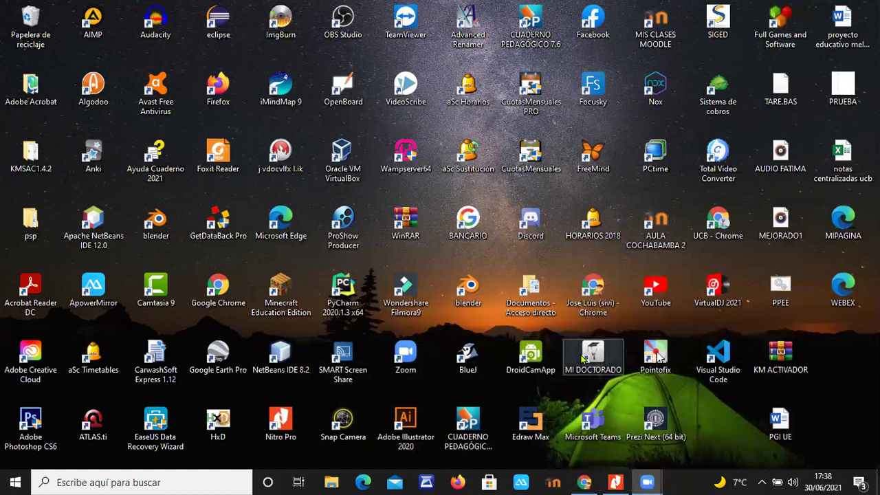
pyautogui.doubleClick(590, 360)
pyautogui.doubleClick(595, 352)
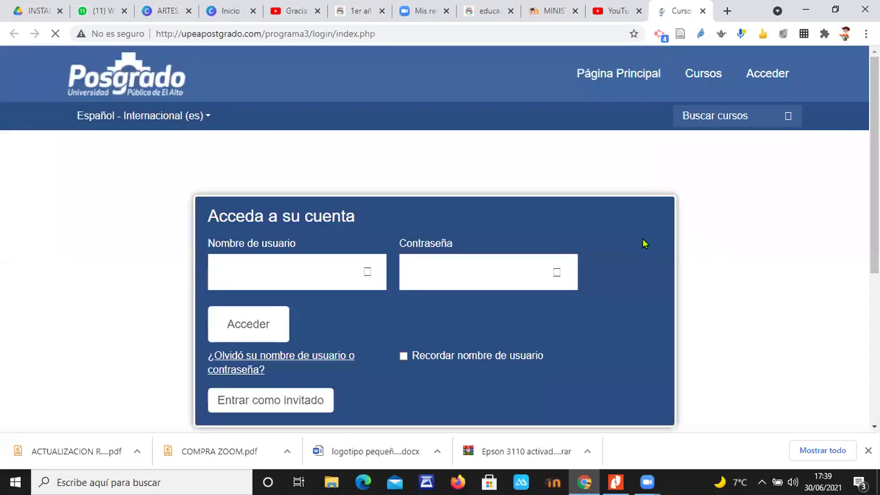
pyautogui.click(336, 263)
pyautogui.click(321, 311)
# Close the UPEA Posgrado login tab and return to the MINEDU login tab
pyautogui.scroll(-1, 797, 287)
pyautogui.scroll(1, 650, 129)
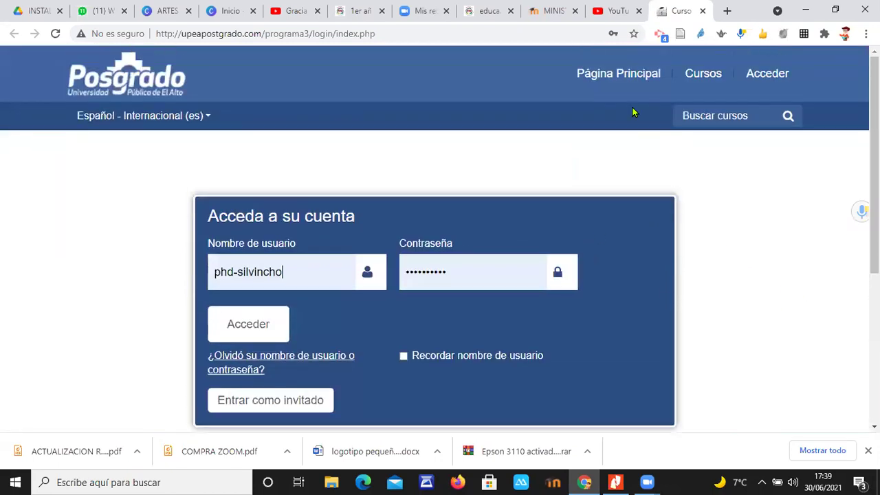
pyautogui.hotkey('ctrl', 'w')
pyautogui.hotkey('ctrl', 'pageup')
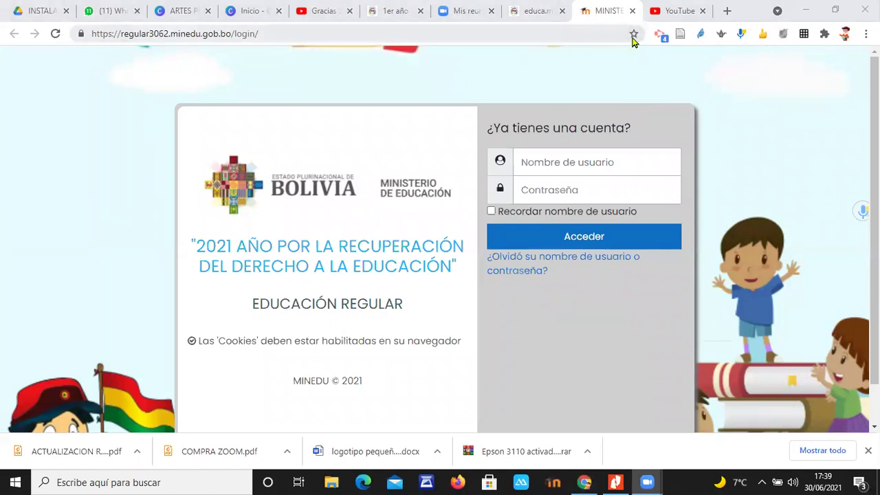
# Check the educa and MINEDU tabs, add a blank tab, view YouTube, then switch to Canva's home page
pyautogui.click(531, 11)
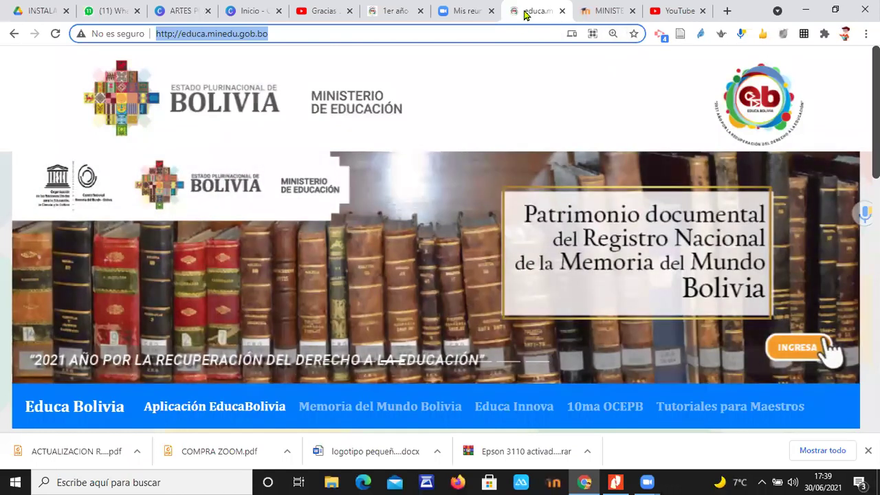
pyautogui.click(594, 12)
pyautogui.click(726, 10)
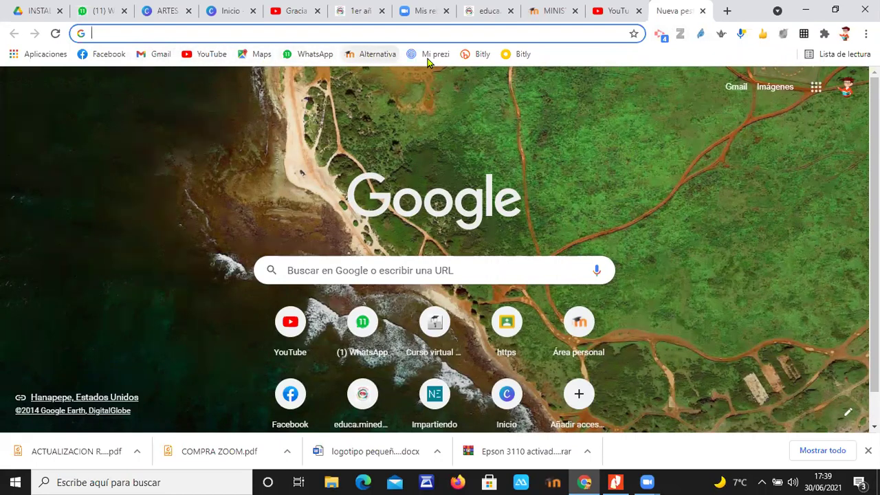
pyautogui.click(615, 10)
pyautogui.click(663, 13)
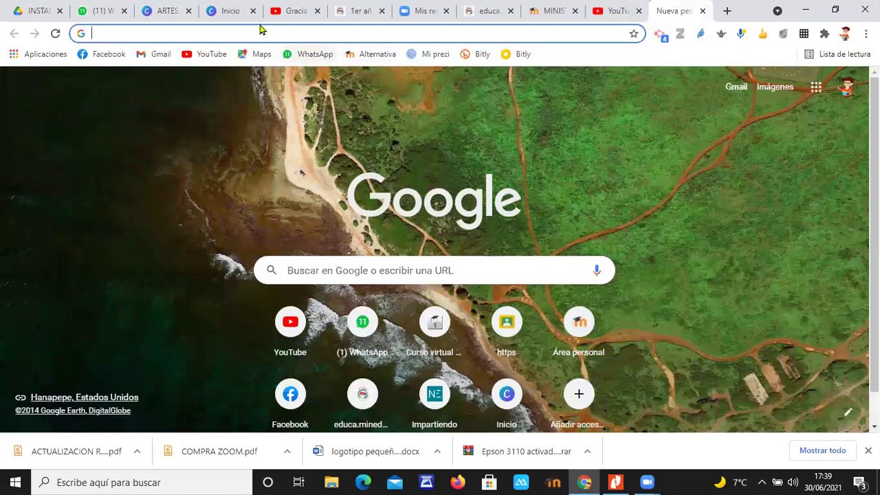
pyautogui.click(227, 12)
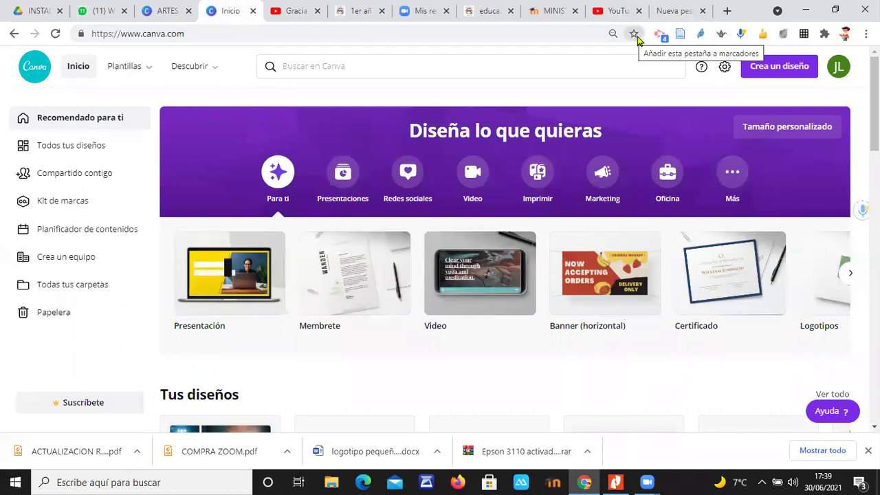
# Bookmark the Canva home page and rename the bookmark to 'Canva'
pyautogui.click(633, 35)
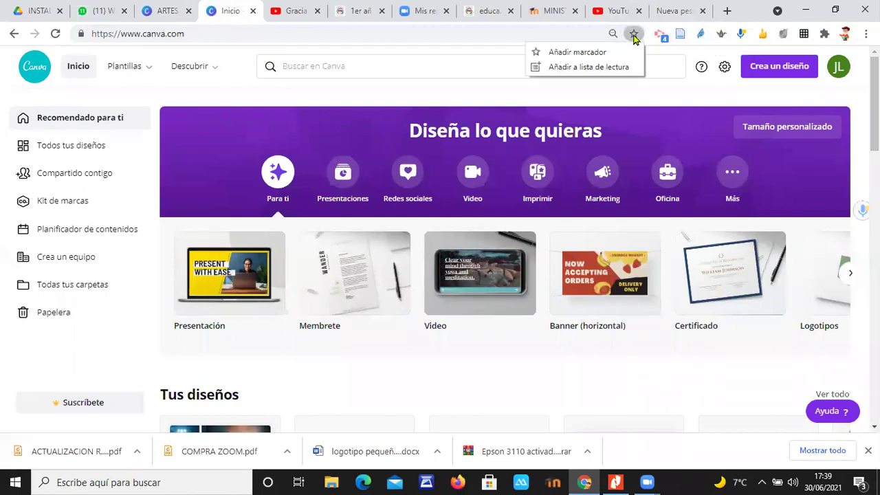
pyautogui.click(542, 55)
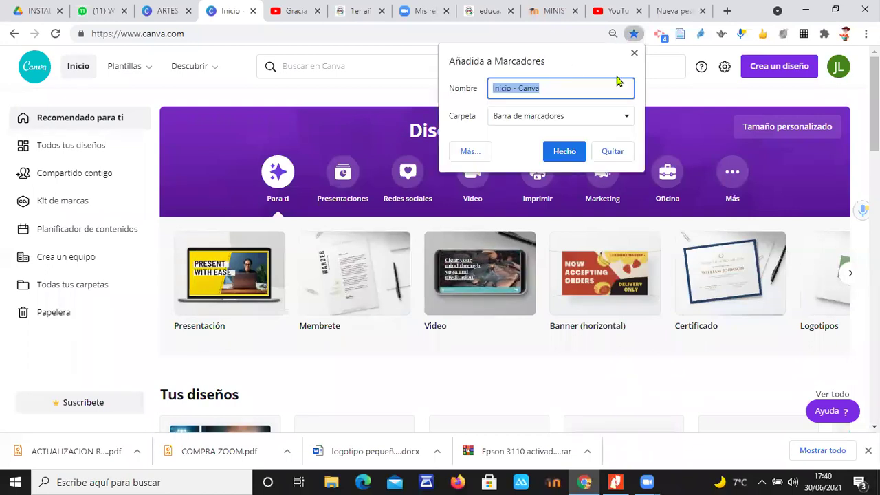
pyautogui.click(637, 35)
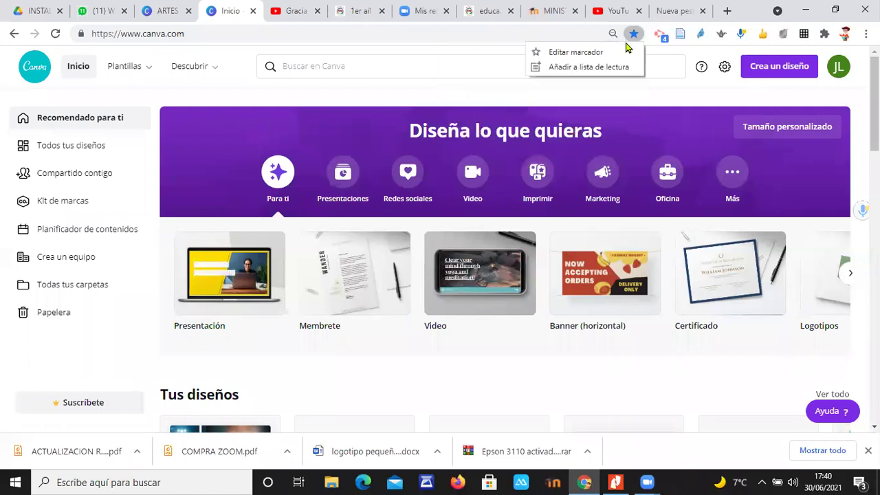
pyautogui.click(588, 53)
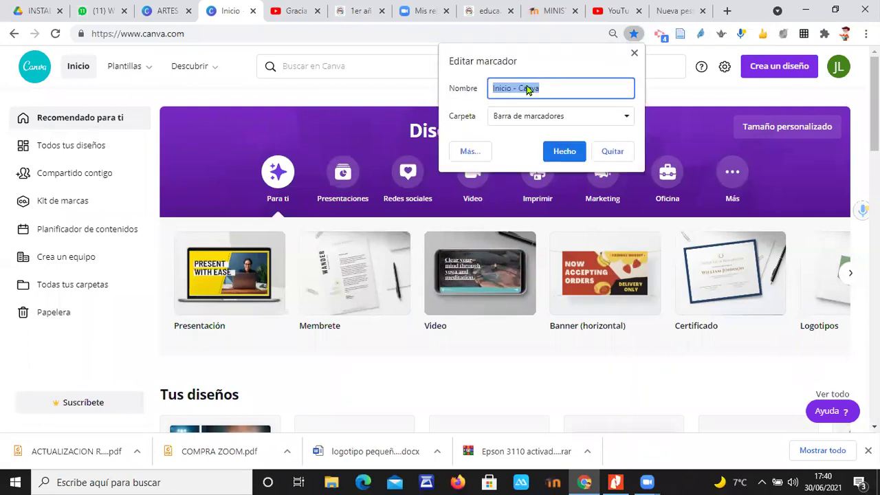
pyautogui.moveTo(517, 90); pyautogui.dragTo(501, 100)
pyautogui.press('BackSpace')
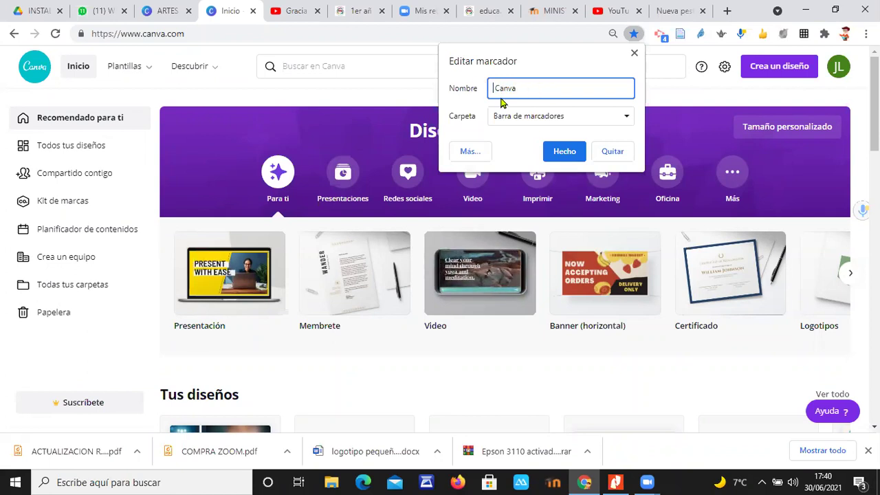
# Keep the Canva bookmark in Barra de marcadores, confirm it, and minimize Chrome
pyautogui.press('Tab')
pyautogui.press('space')
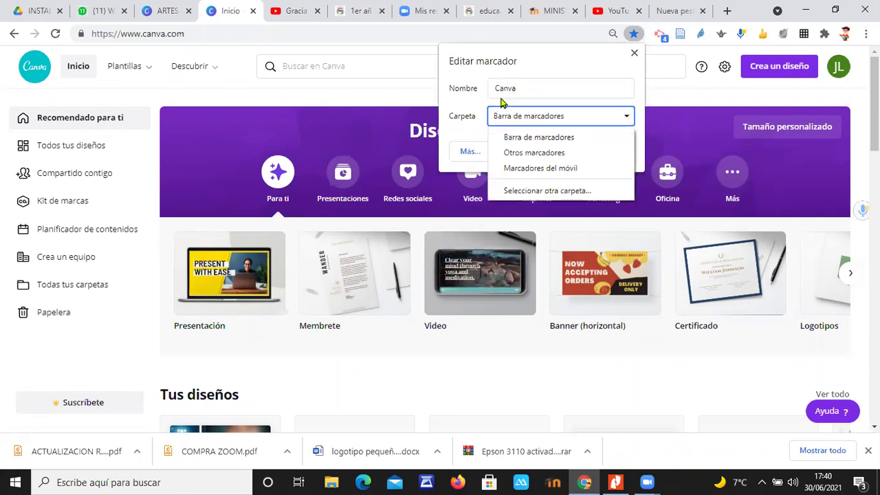
pyautogui.click(543, 139)
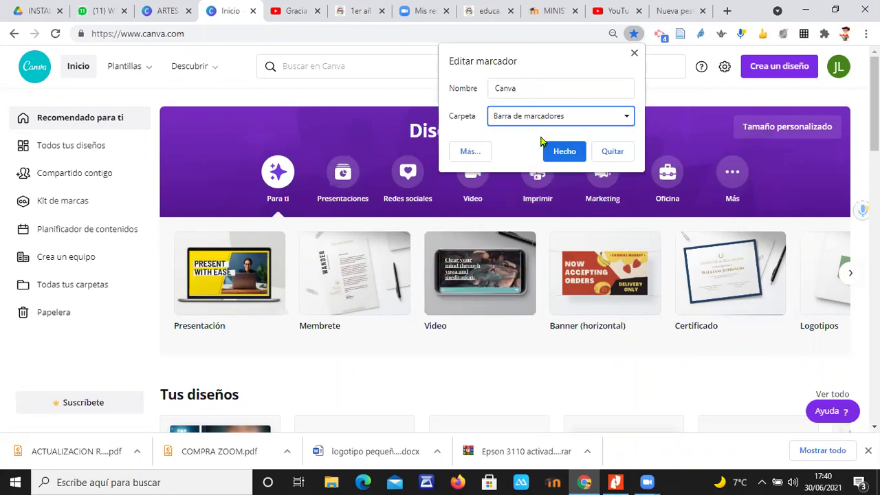
pyautogui.press('Return')
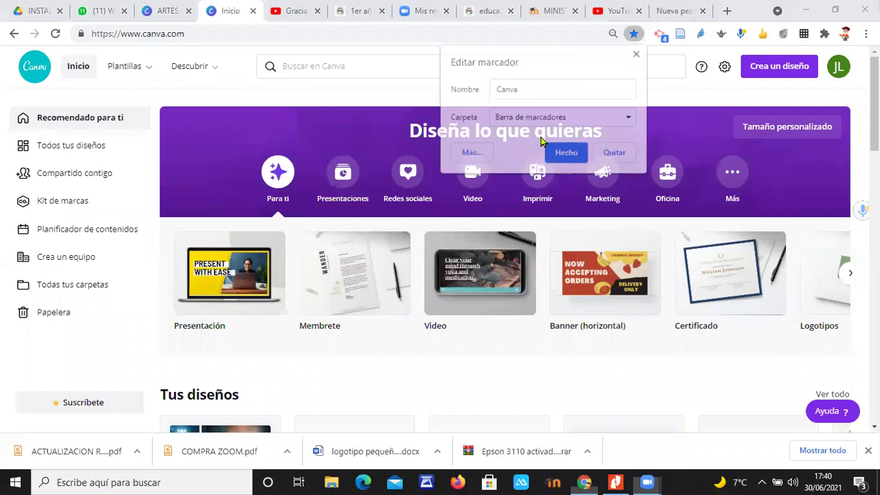
pyautogui.click(691, 13)
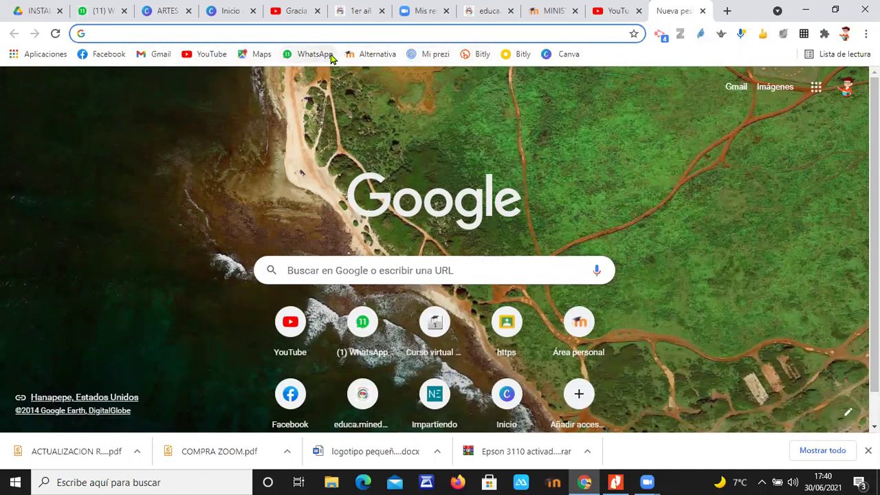
pyautogui.click(805, 10)
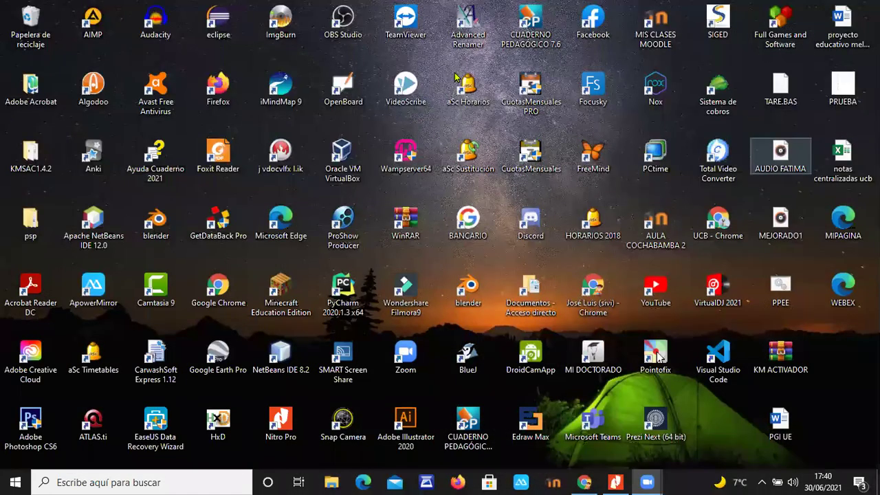
# Bookmark the MINEDU login page on the bookmarks bar under the name 'AULA CBBA2'
pyautogui.hotkey('alt', 'Tab')
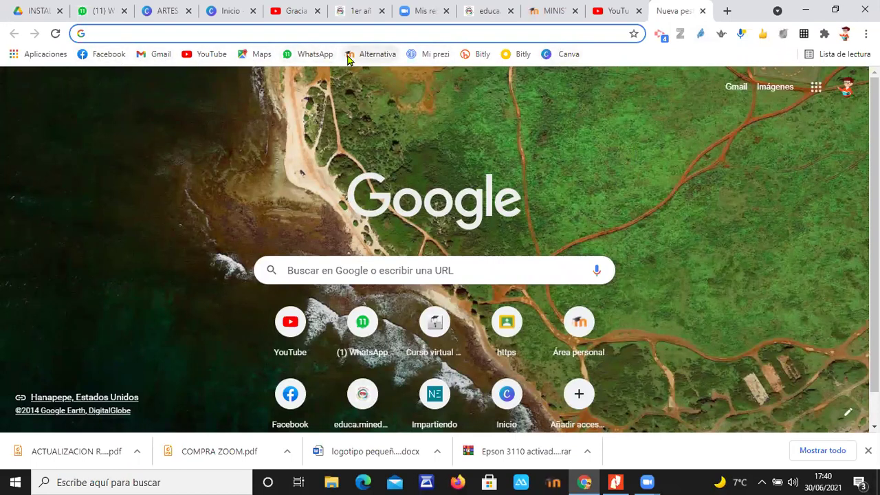
pyautogui.click(545, 13)
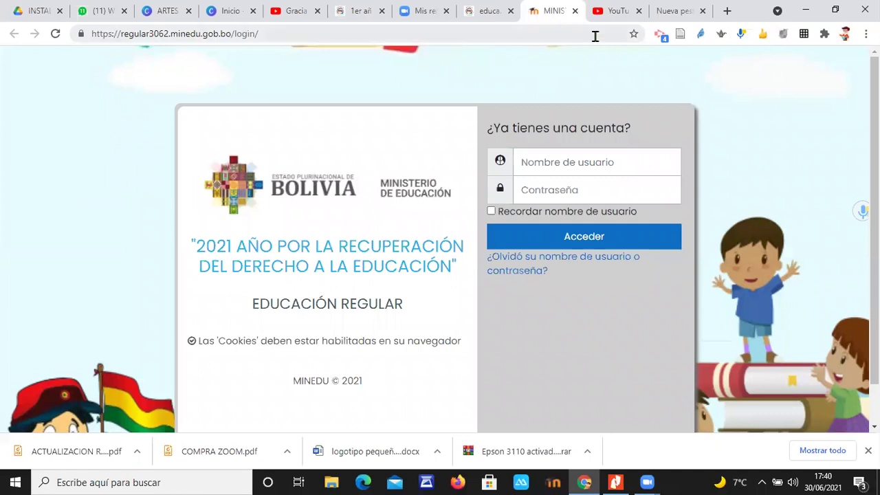
pyautogui.click(633, 35)
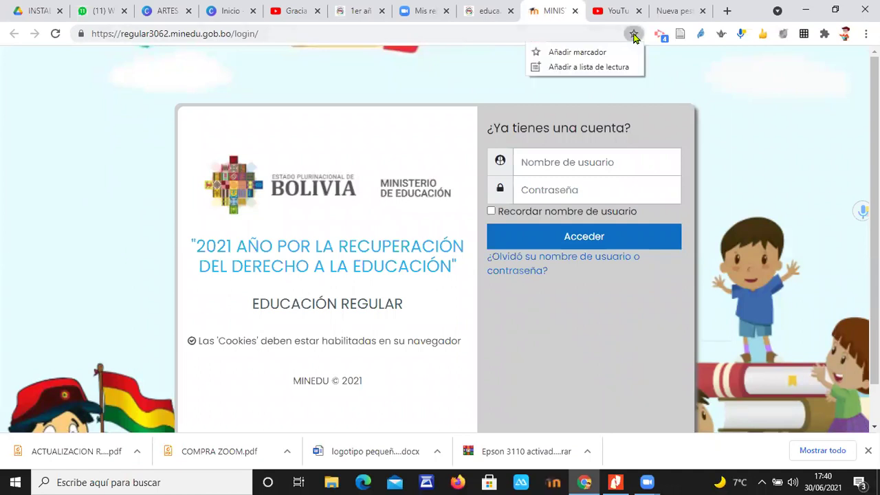
pyautogui.click(576, 58)
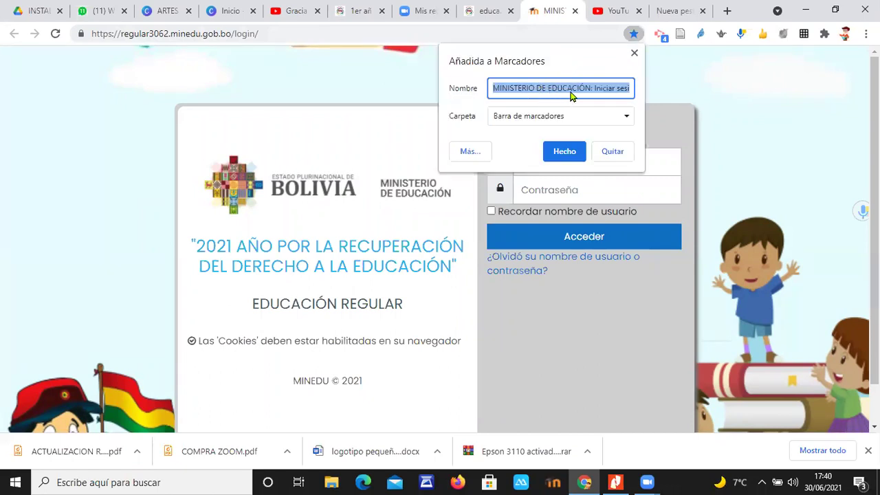
pyautogui.write('AULA CBBA2')
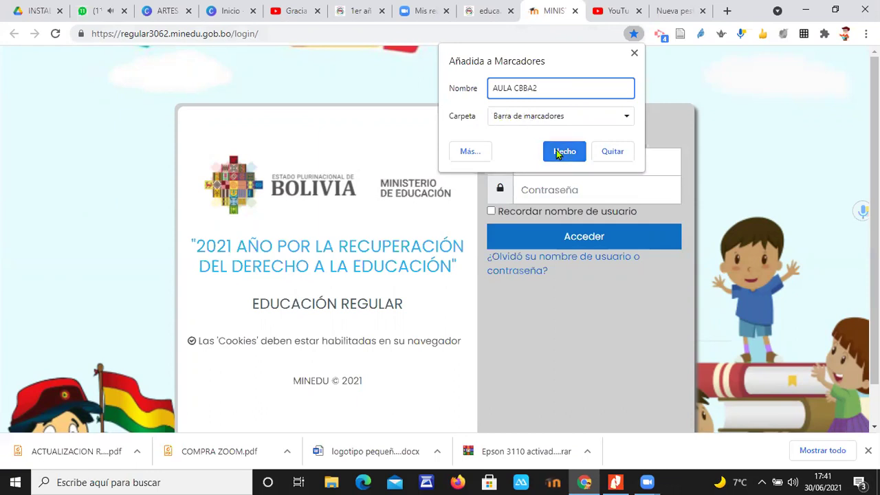
pyautogui.click(558, 153)
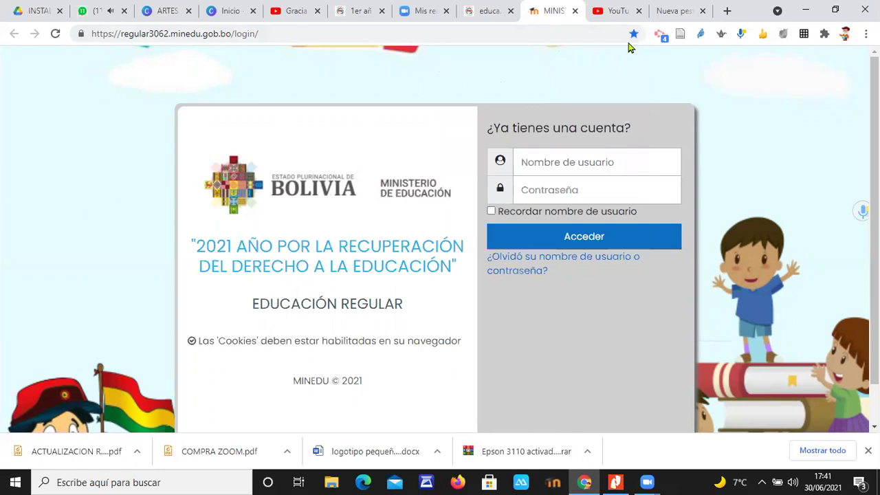
pyautogui.click(671, 11)
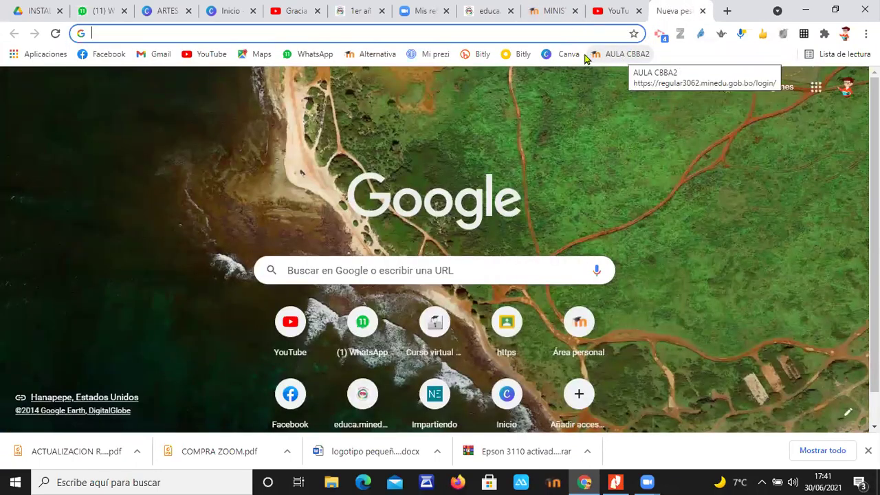
# In a new tab, load the MINEDU login page from the AULA CBBA2 bookmark
pyautogui.hotkey('ctrl', 't')
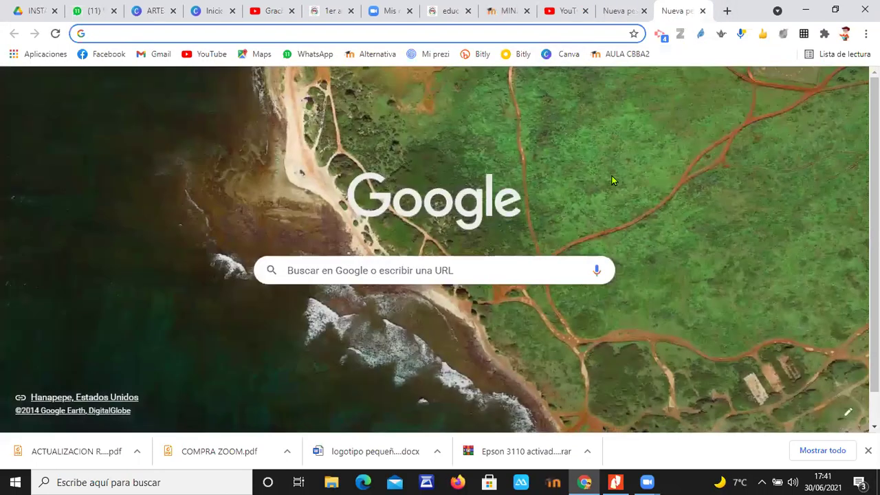
pyautogui.click(419, 265)
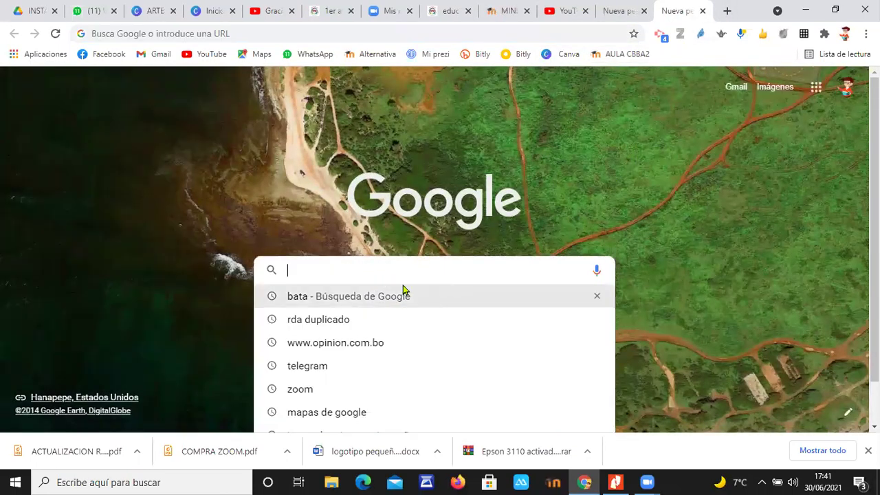
pyautogui.click(250, 37)
pyautogui.click(738, 174)
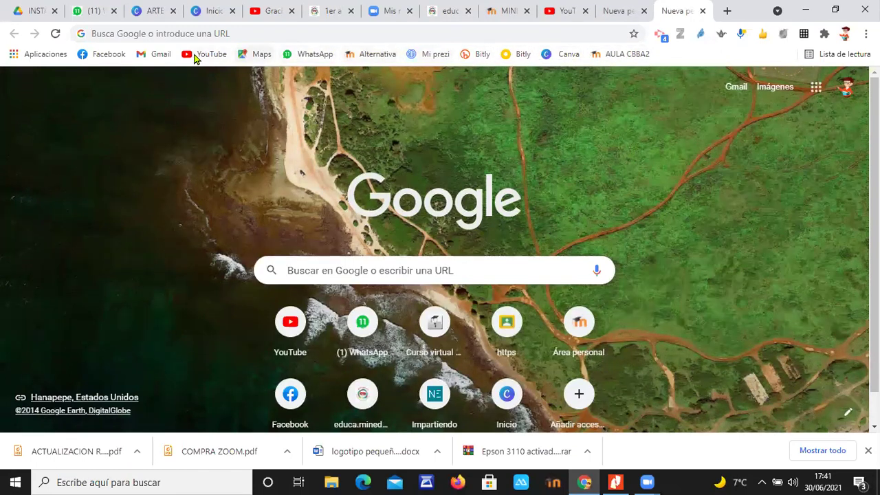
pyautogui.click(611, 55)
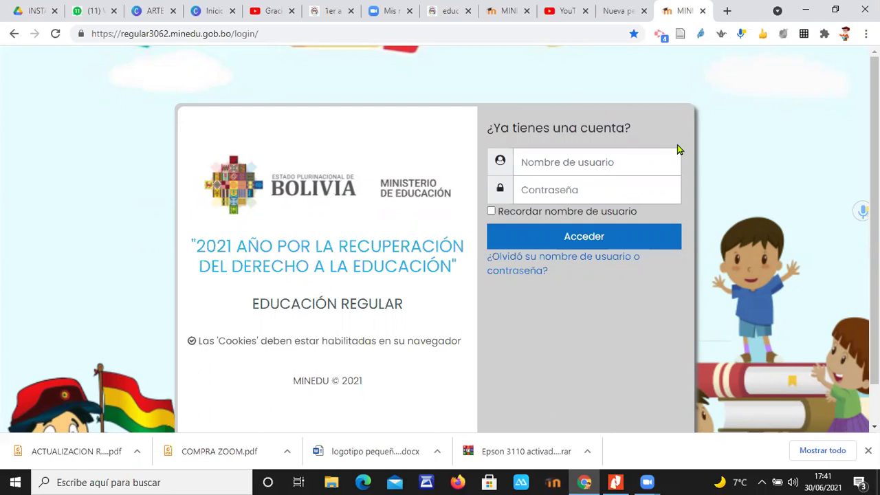
# Focus the Nombre de usuario field, dismissing the saved-login suggestions
pyautogui.click(559, 171)
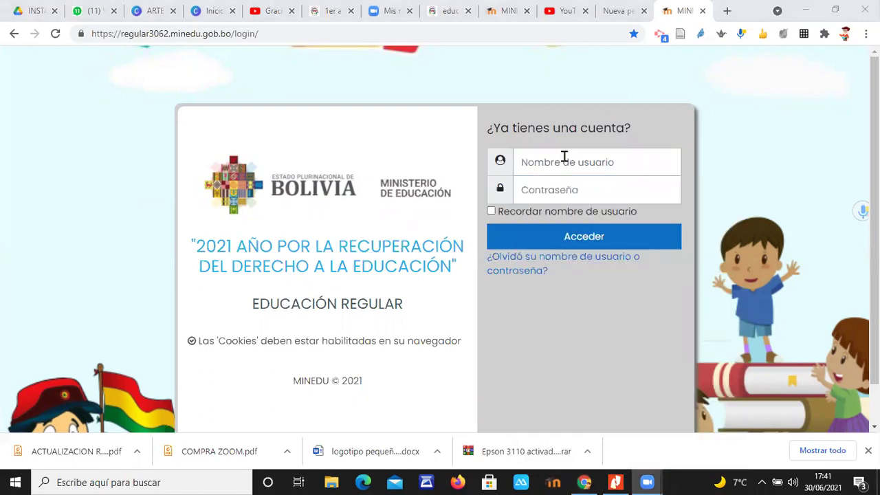
pyautogui.click(564, 160)
pyautogui.click(708, 160)
pyautogui.click(568, 163)
pyautogui.click(765, 144)
pyautogui.click(76, 12)
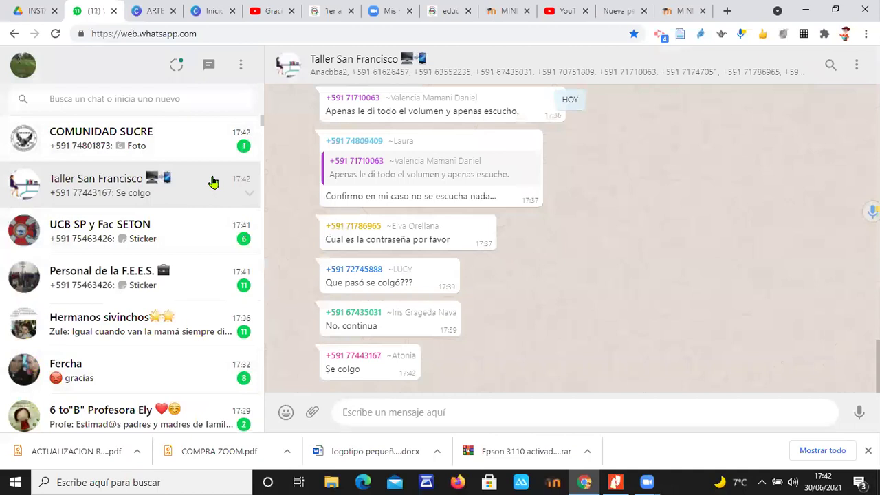
pyautogui.scroll(10, 543, 344)
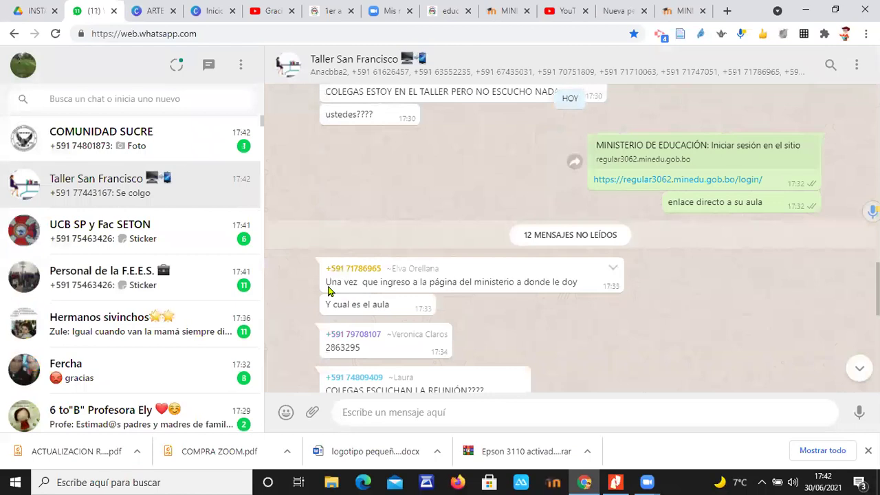
pyautogui.scroll(1, 462, 295)
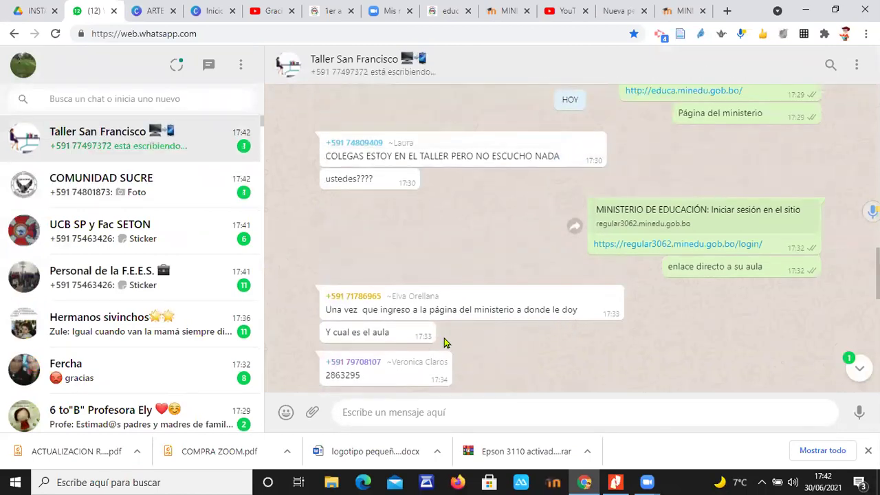
pyautogui.scroll(-1, 443, 342)
pyautogui.moveTo(366, 315); pyautogui.dragTo(326, 312)
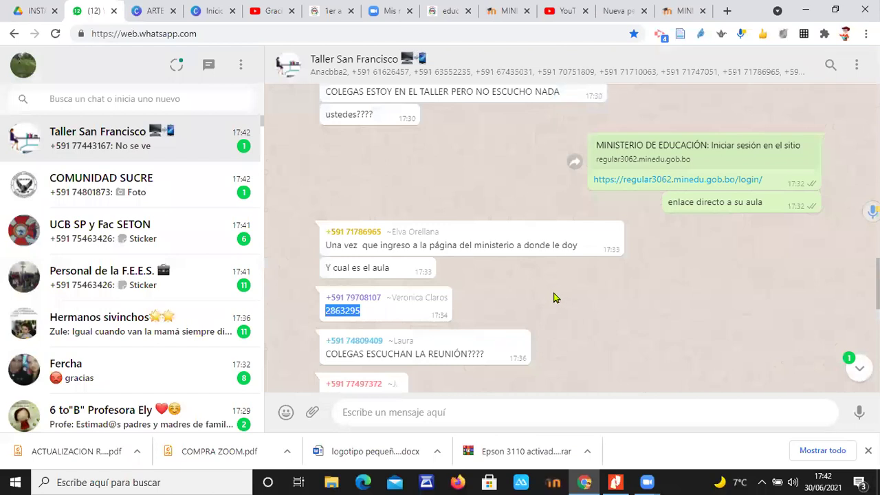
pyautogui.scroll(-1, 554, 297)
pyautogui.scroll(-1, 554, 301)
pyautogui.scroll(-4, 549, 300)
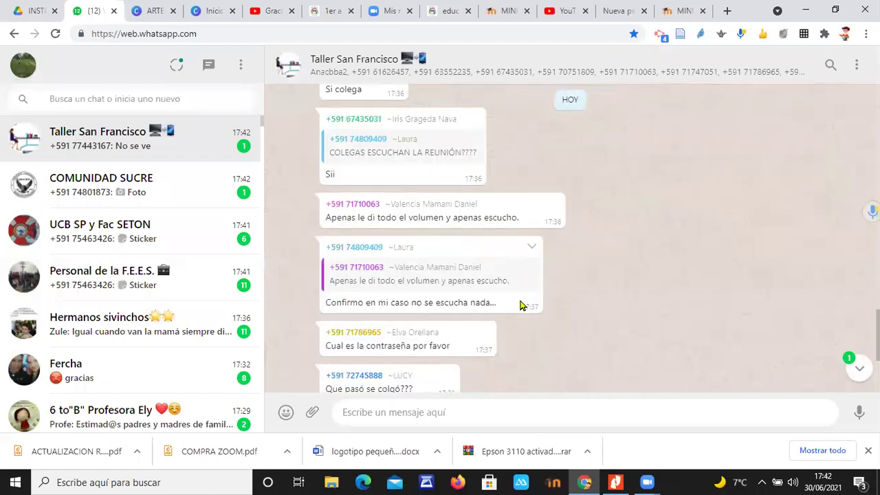
pyautogui.scroll(-3, 453, 306)
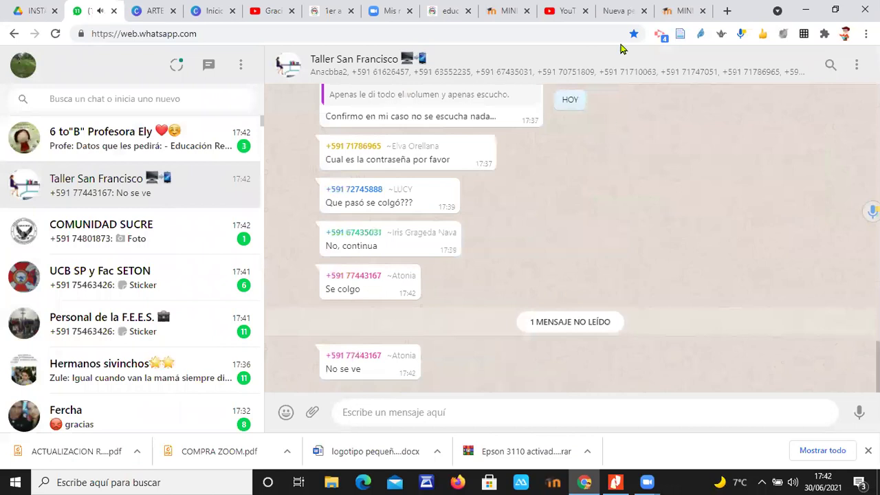
# On the MINEDU login page, enter the teacher's username and password and sign in with Acceder
pyautogui.click(669, 10)
pyautogui.click(550, 161)
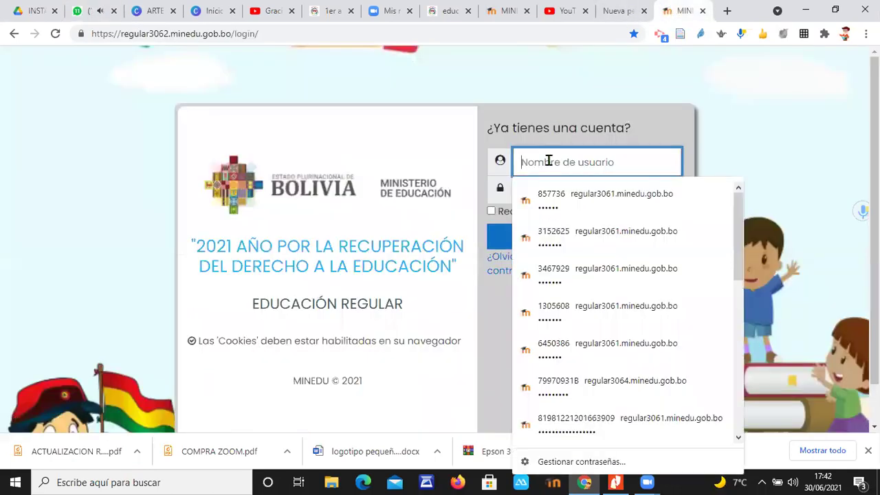
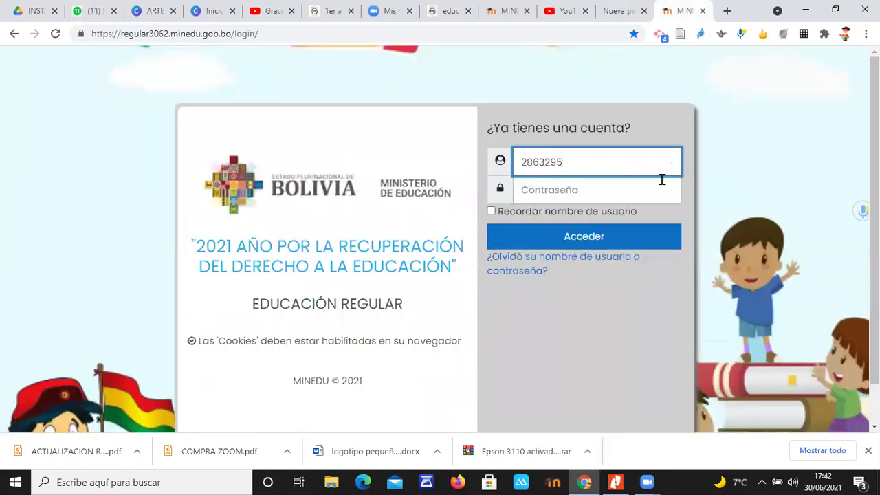
pyautogui.click(651, 185)
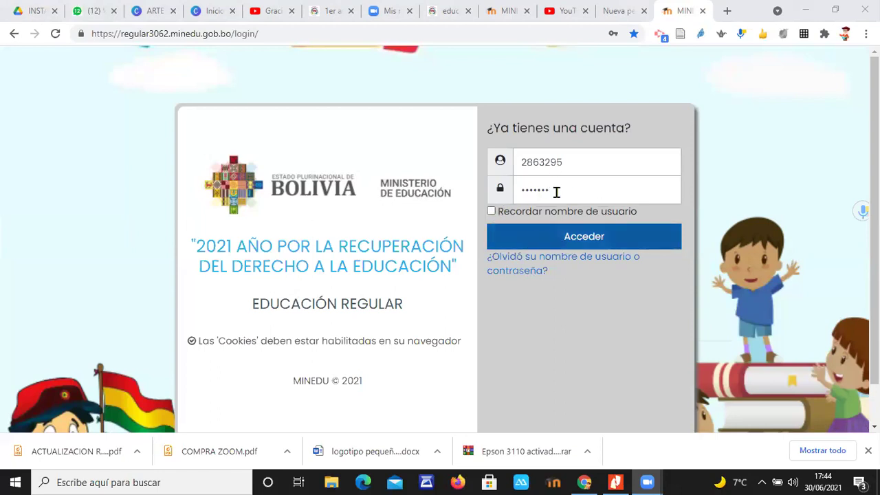
pyautogui.click(542, 236)
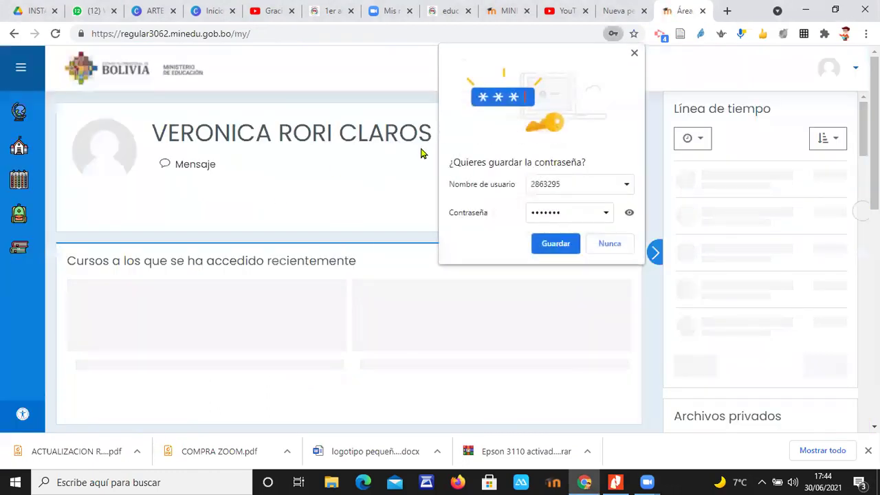
# Save the login password and scroll through the recently accessed course cards
pyautogui.click(550, 244)
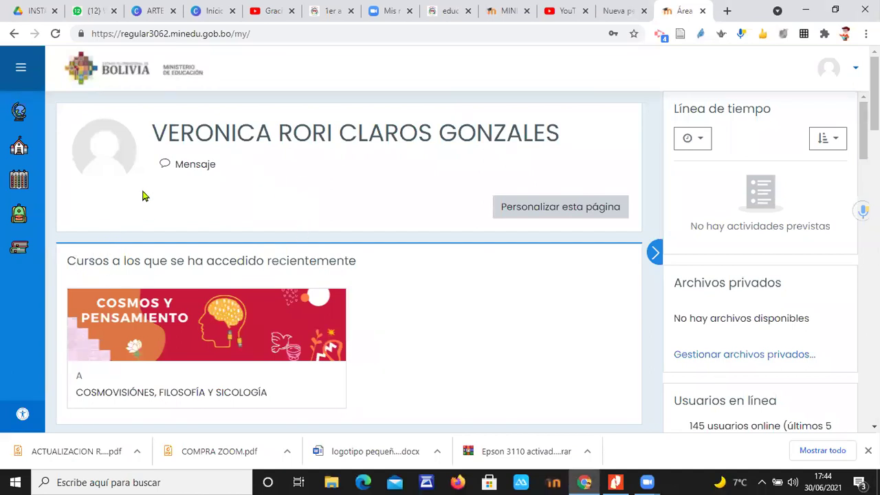
pyautogui.moveTo(72, 261); pyautogui.dragTo(365, 271)
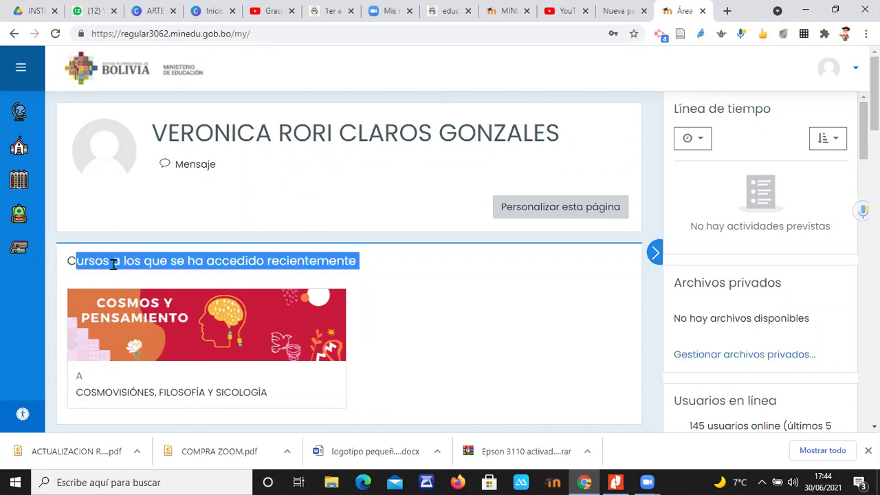
pyautogui.click(371, 274)
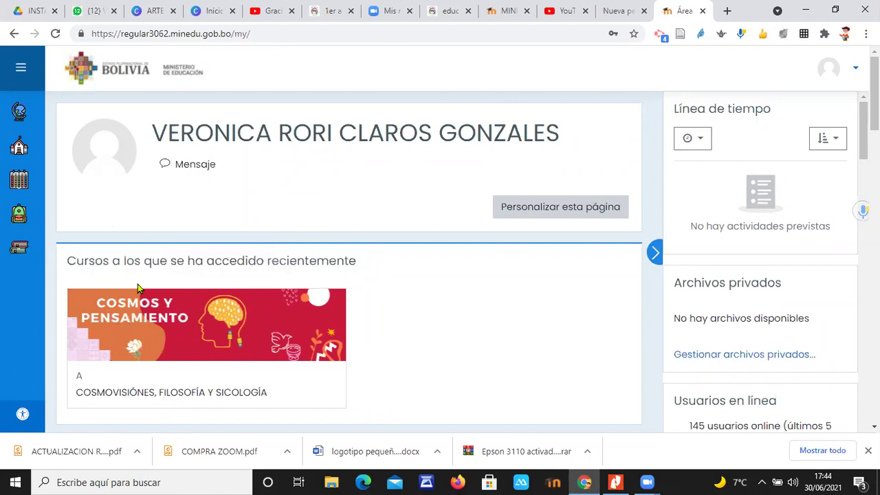
pyautogui.scroll(-1, 530, 317)
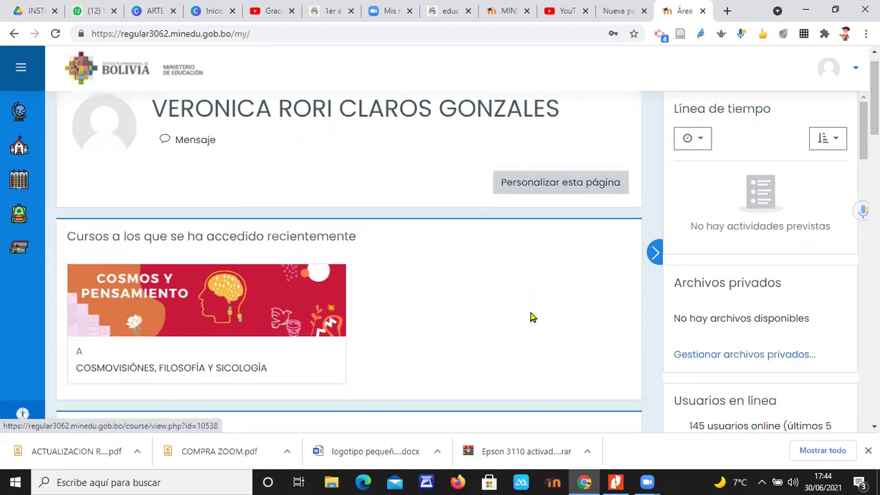
pyautogui.scroll(-3, 472, 265)
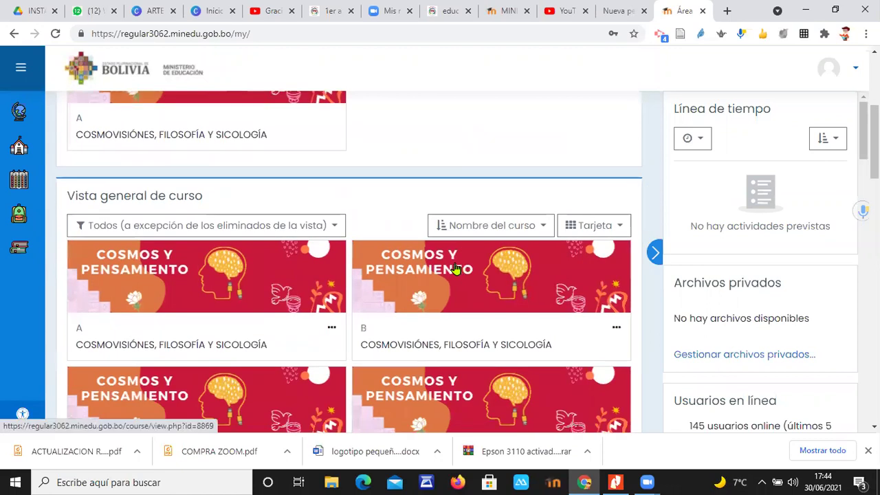
pyautogui.scroll(-5, 455, 269)
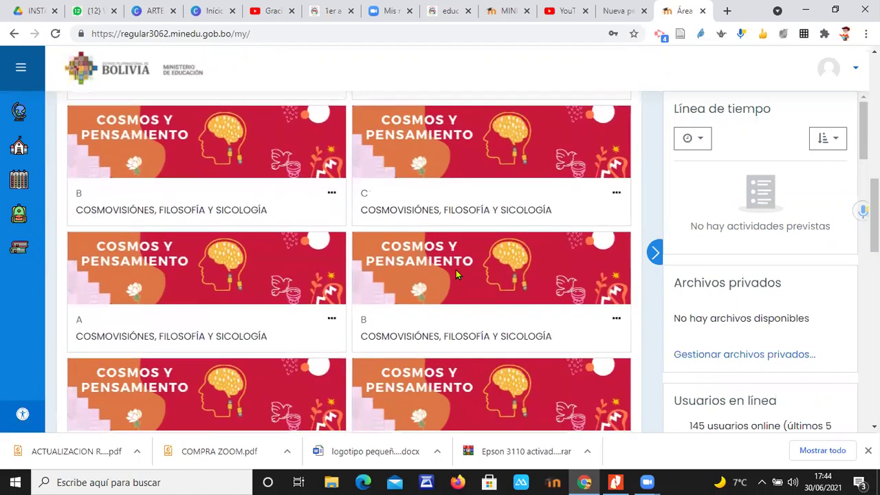
pyautogui.scroll(-10, 456, 270)
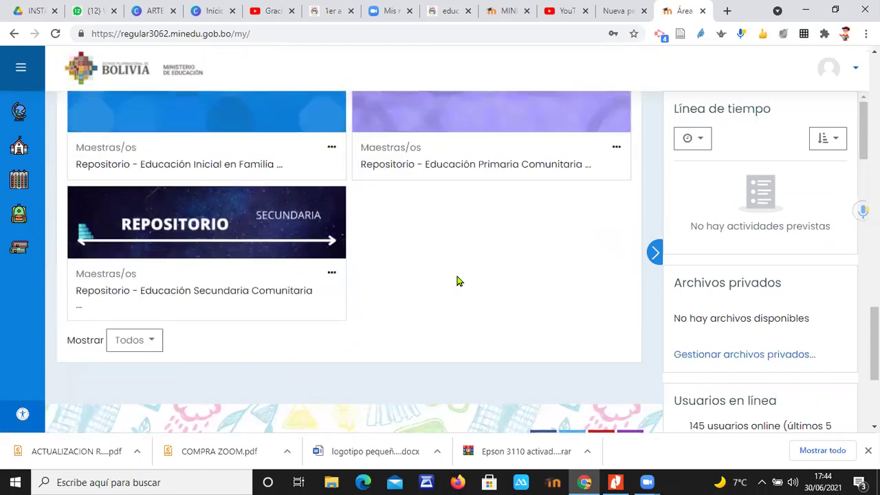
pyautogui.scroll(1, 459, 282)
pyautogui.scroll(14, 459, 280)
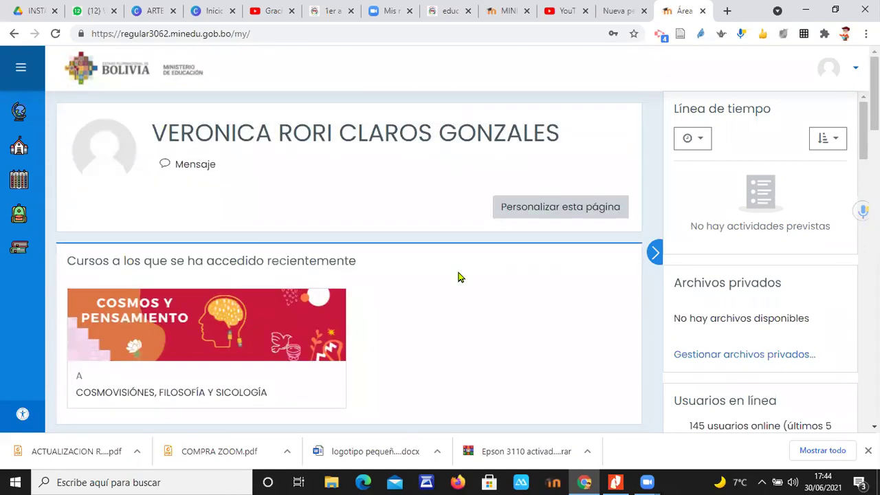
# Highlight the teacher's profile name, then scroll down the dashboard
pyautogui.moveTo(157, 129); pyautogui.dragTo(570, 134)
pyautogui.click(568, 135)
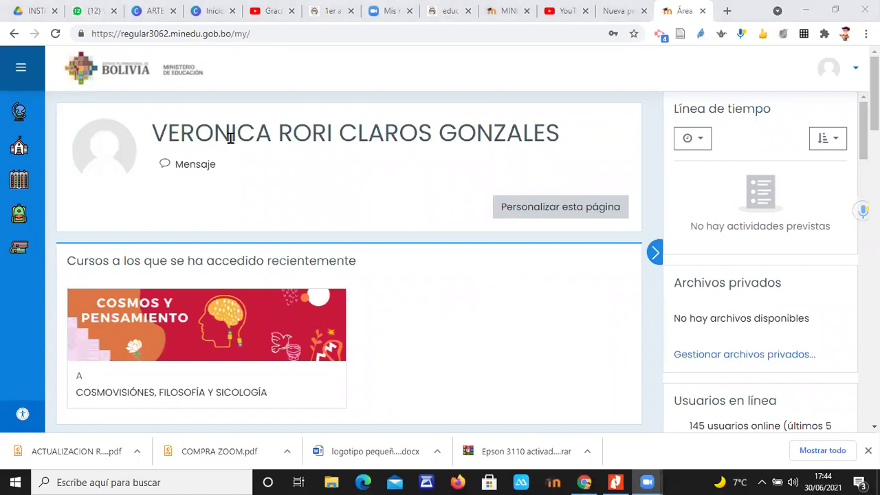
pyautogui.scroll(-4, 351, 215)
pyautogui.scroll(-2, 351, 215)
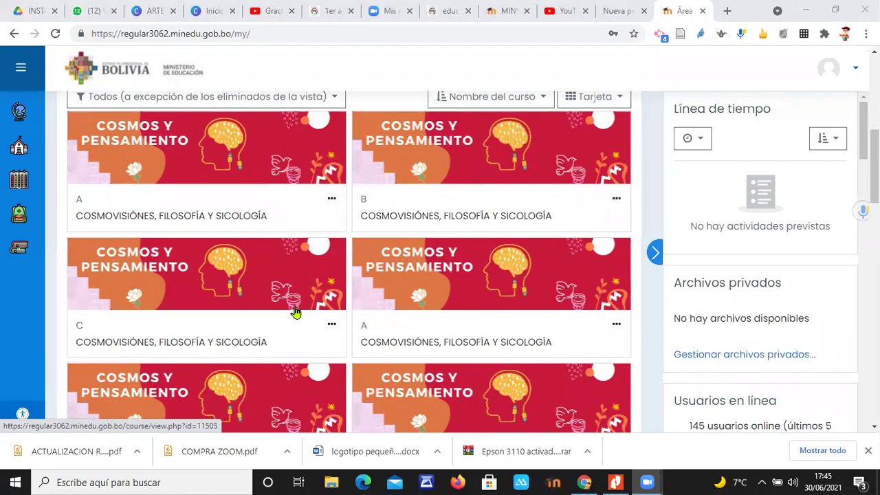
pyautogui.scroll(-1, 419, 240)
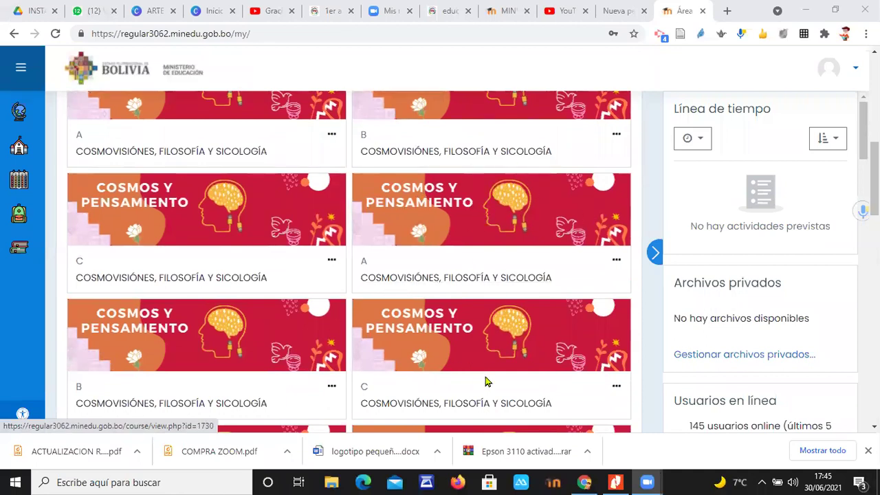
pyautogui.scroll(-4, 485, 381)
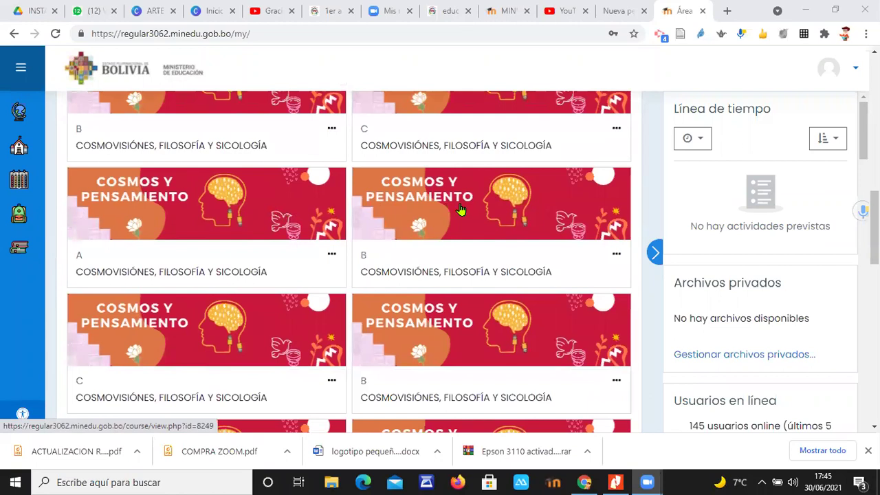
pyautogui.scroll(-1, 275, 215)
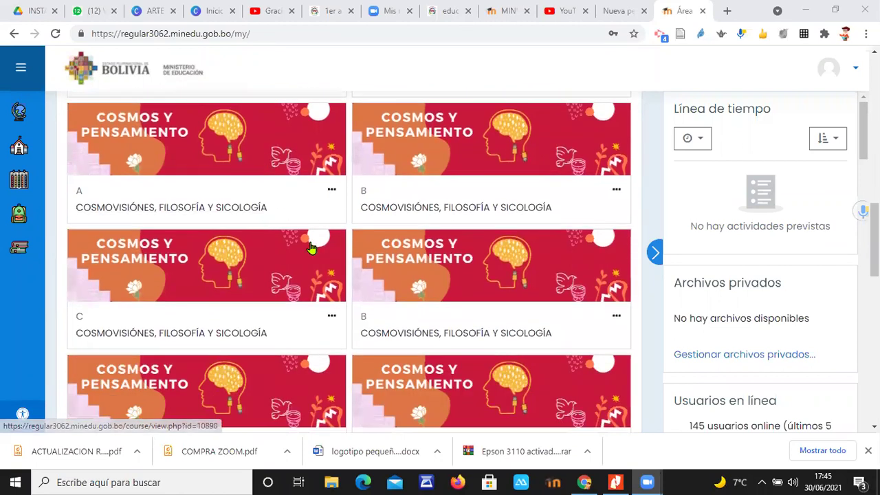
pyautogui.scroll(-2, 311, 248)
pyautogui.scroll(-1, 318, 195)
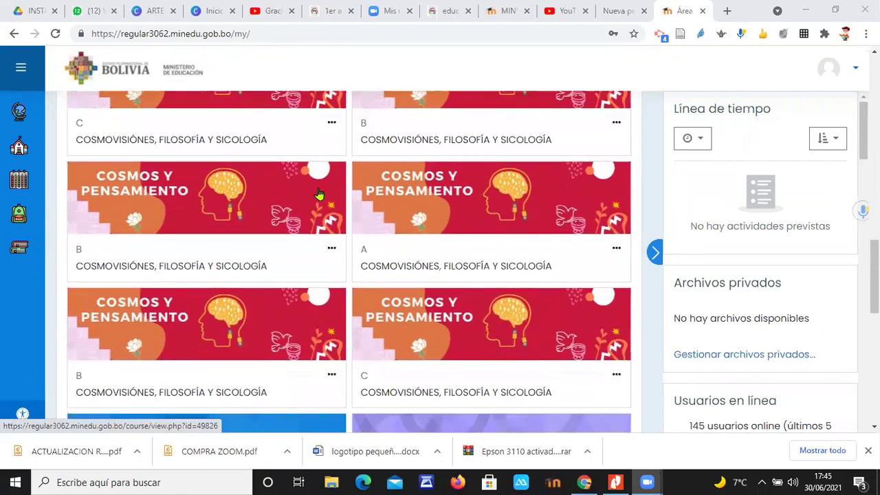
pyautogui.scroll(-6, 344, 214)
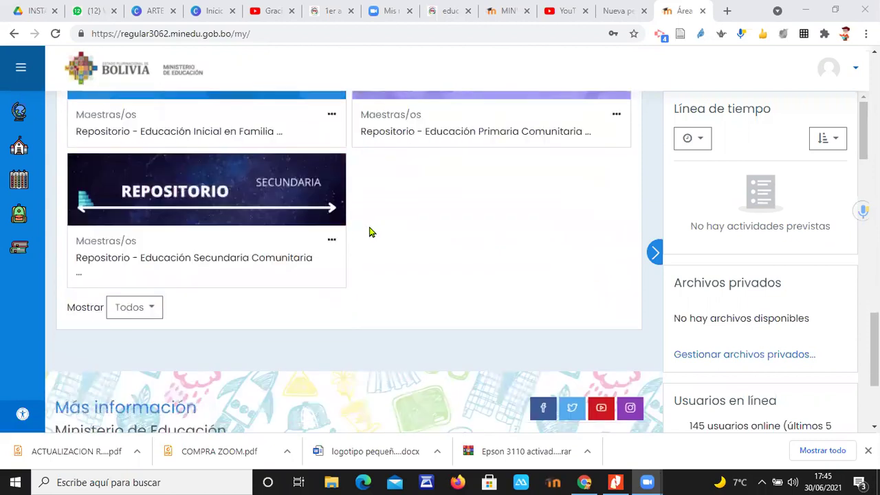
# Scroll up and down the dashboard, ending back near the top
pyautogui.scroll(7, 358, 261)
pyautogui.scroll(-2, 335, 312)
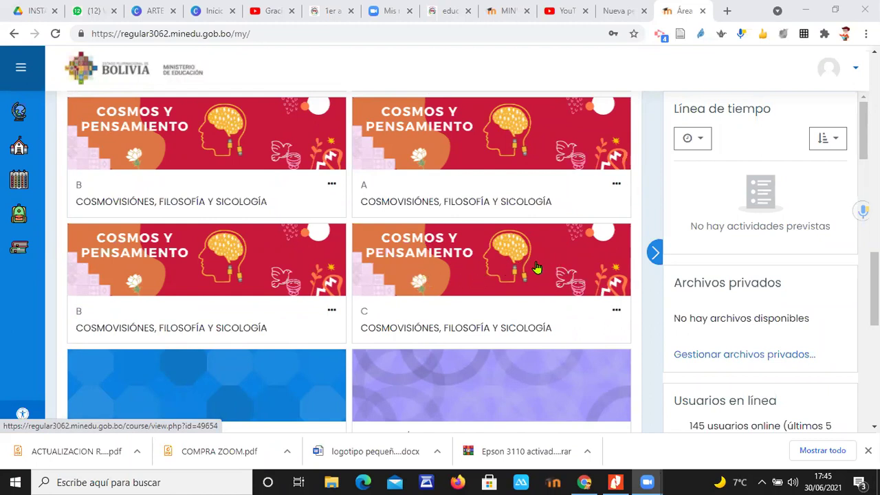
pyautogui.scroll(-5, 536, 268)
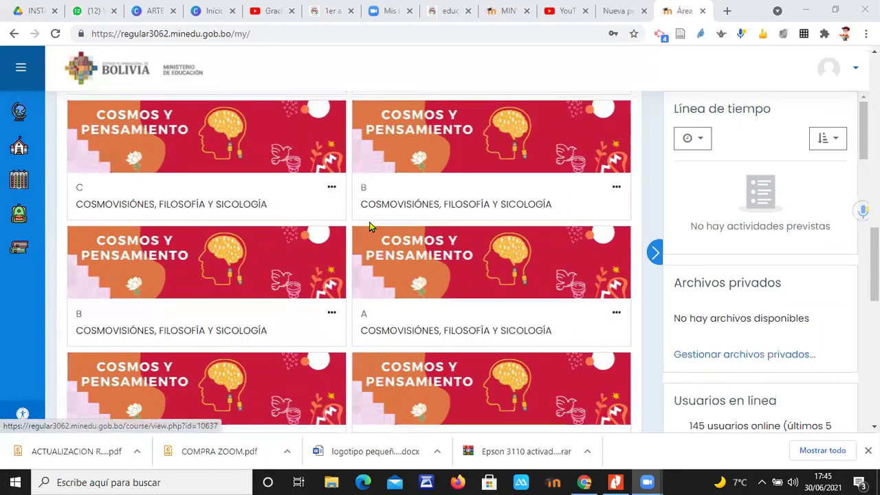
pyautogui.scroll(1, 369, 230)
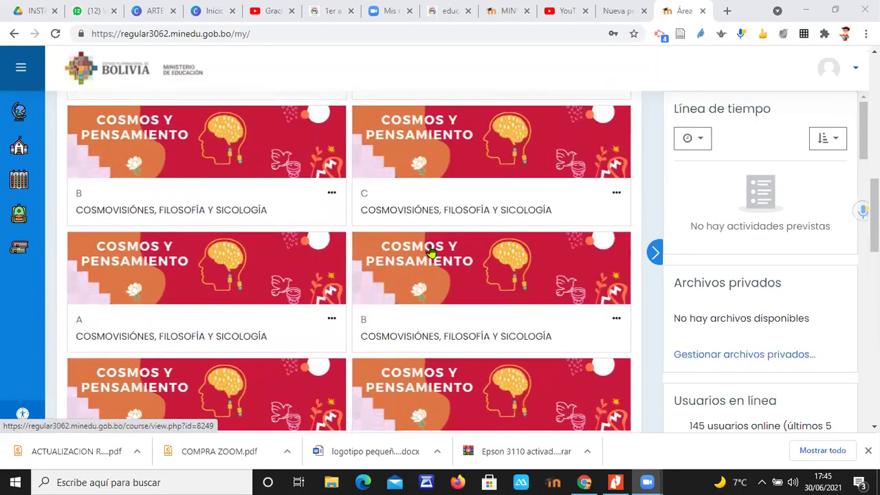
pyautogui.scroll(2, 431, 252)
pyautogui.scroll(4, 446, 240)
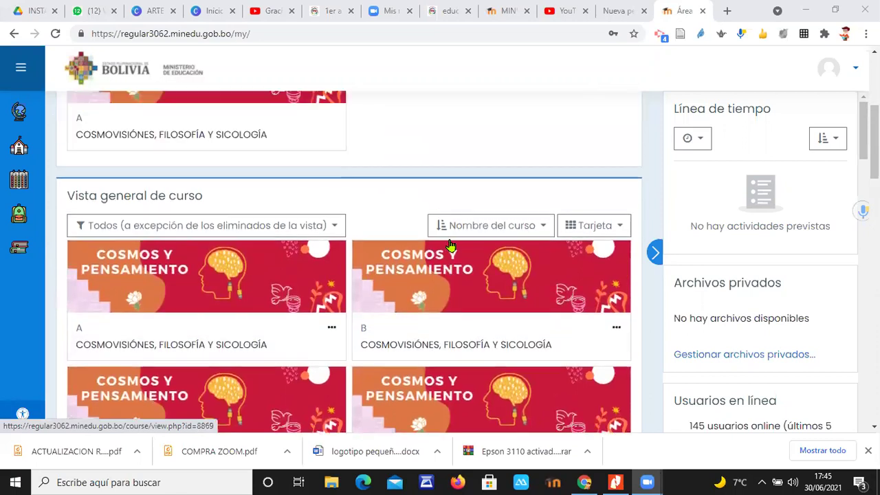
pyautogui.scroll(3, 432, 241)
pyautogui.scroll(-8, 330, 262)
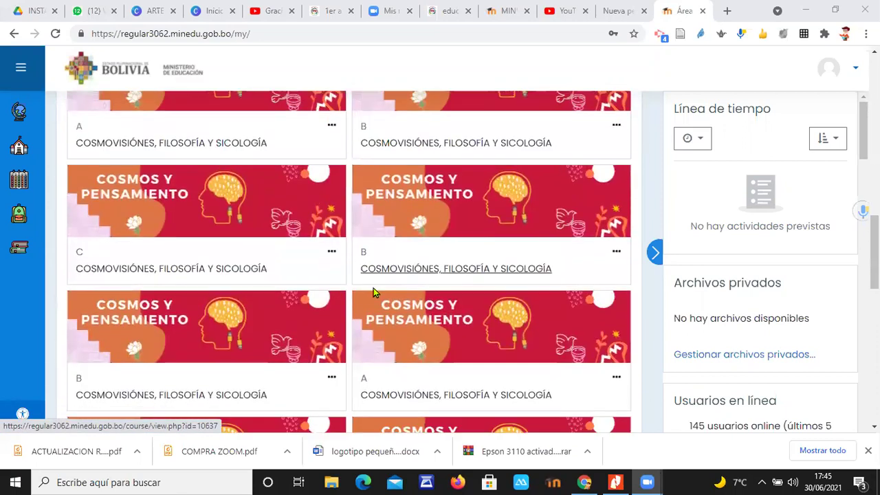
pyautogui.scroll(-4, 397, 286)
pyautogui.scroll(8, 396, 287)
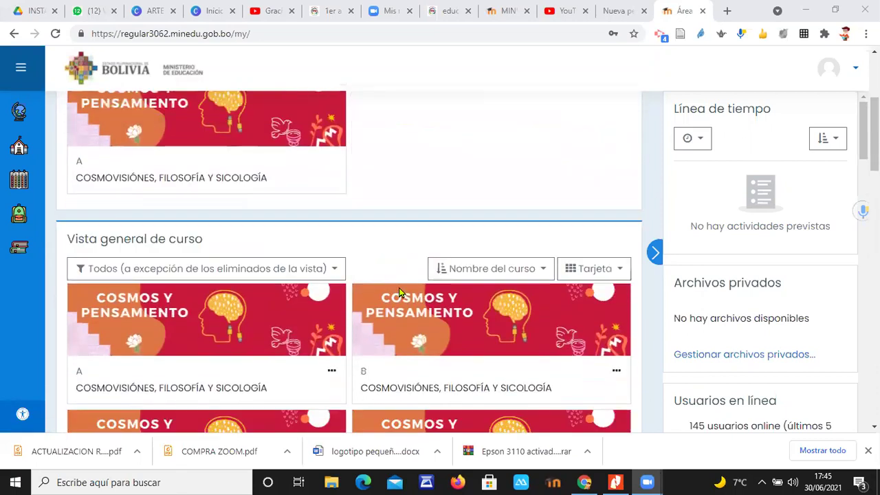
pyautogui.scroll(4, 398, 292)
pyautogui.scroll(-1, 413, 289)
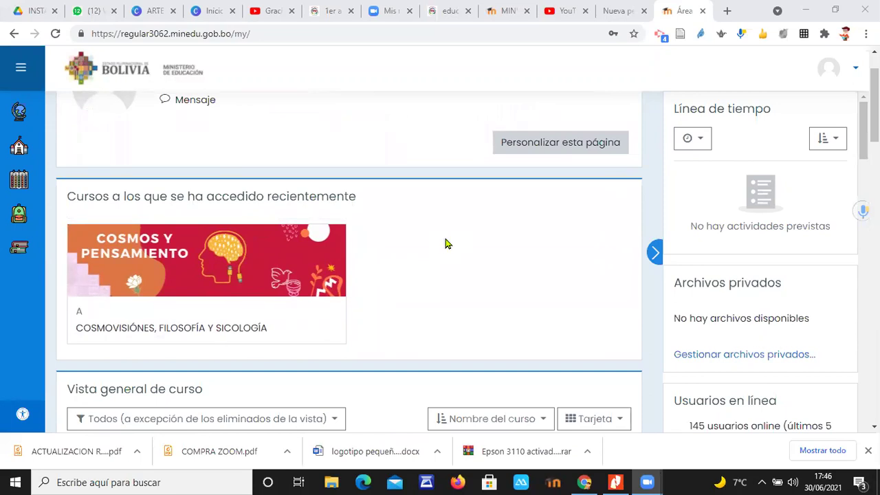
pyautogui.scroll(-5, 447, 243)
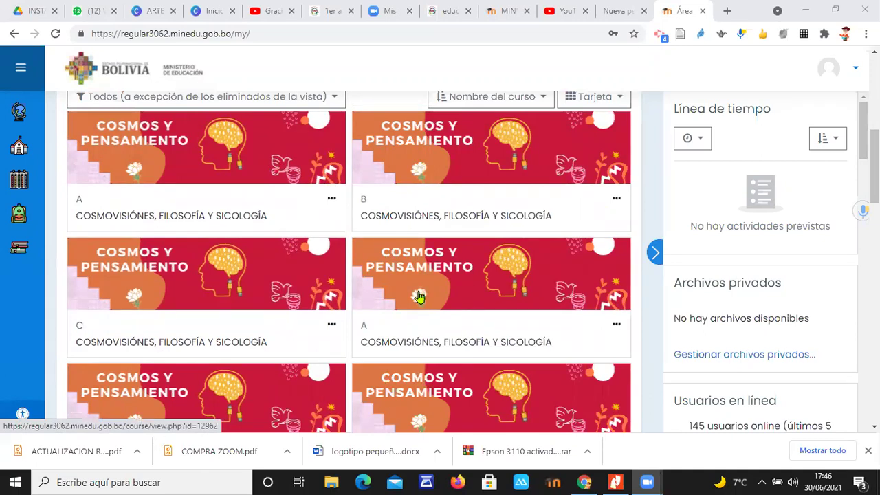
pyautogui.scroll(5, 416, 297)
pyautogui.scroll(1, 416, 297)
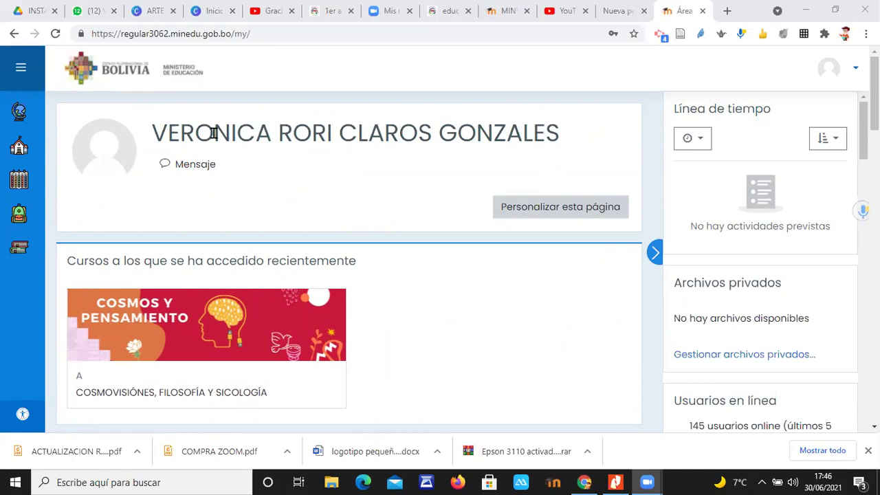
# Highlight and clear the teacher's profile name heading, then scroll down to the course cards
pyautogui.moveTo(152, 132); pyautogui.dragTo(517, 133)
pyautogui.click(517, 133)
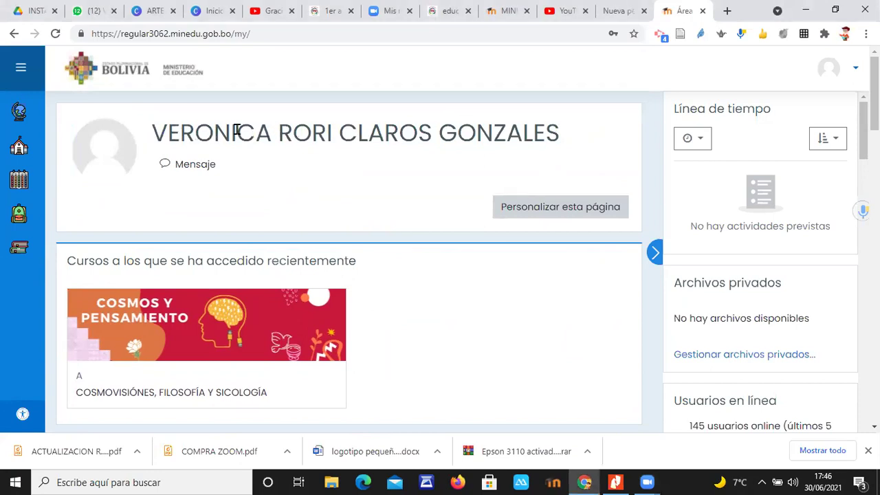
pyautogui.moveTo(178, 132); pyautogui.dragTo(494, 133)
pyautogui.click(152, 145)
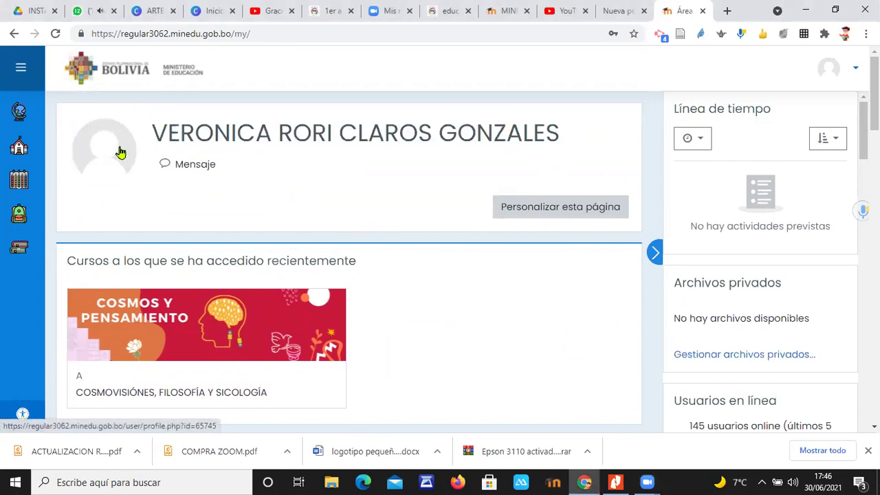
pyautogui.scroll(-2, 343, 167)
pyautogui.scroll(-1, 372, 192)
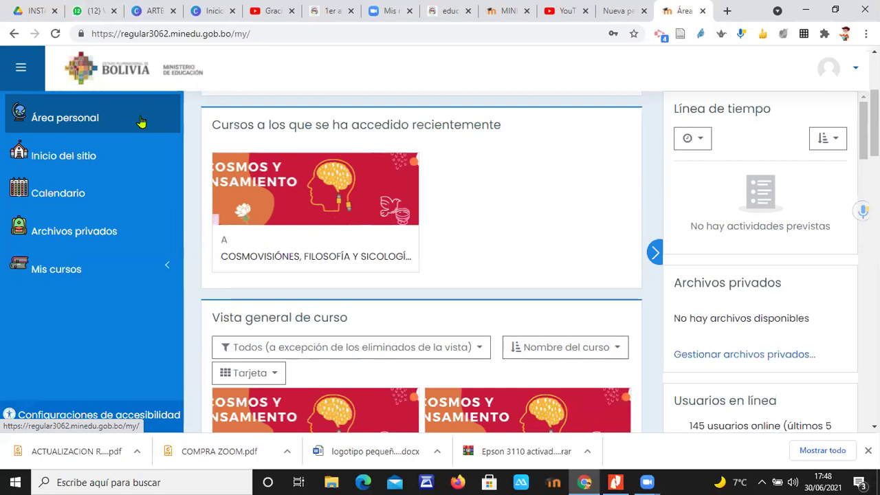
pyautogui.click(73, 118)
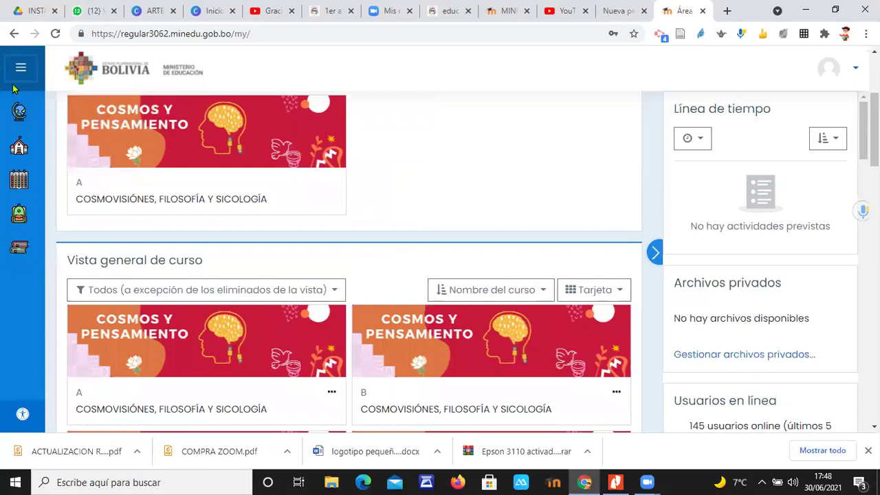
pyautogui.moveTo(21, 113)
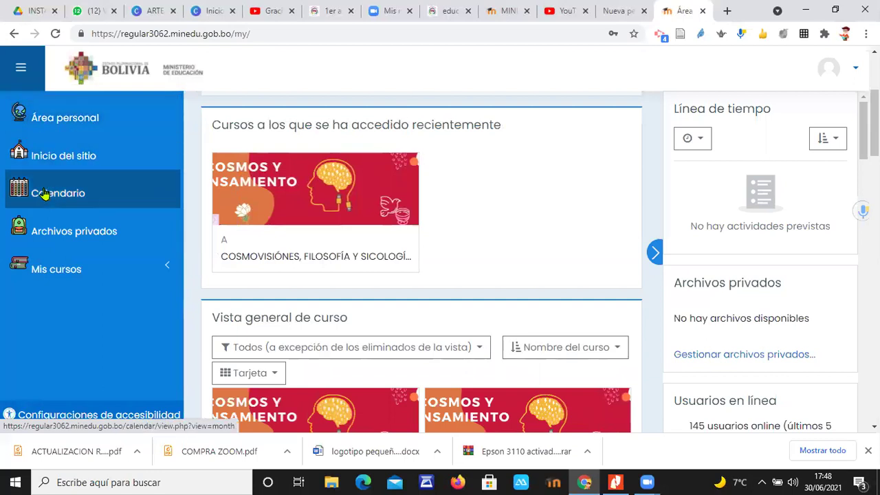
pyautogui.click(64, 269)
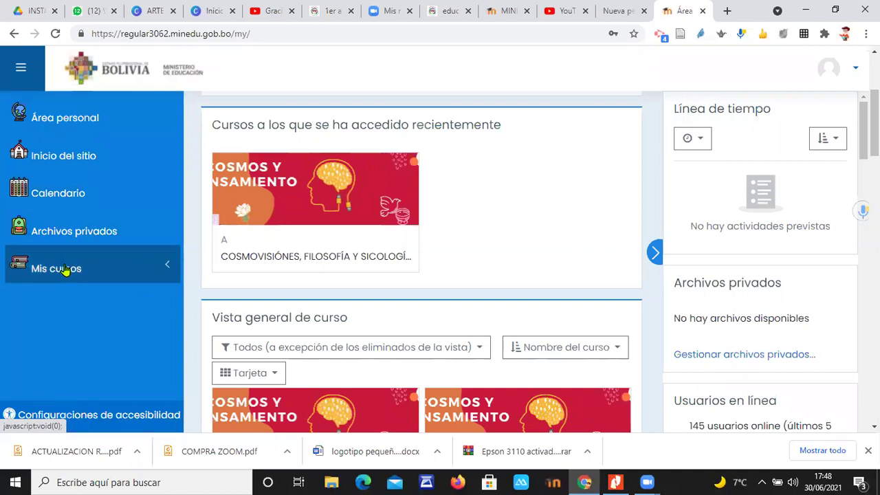
pyautogui.scroll(-1, 97, 265)
pyautogui.scroll(-1, 103, 259)
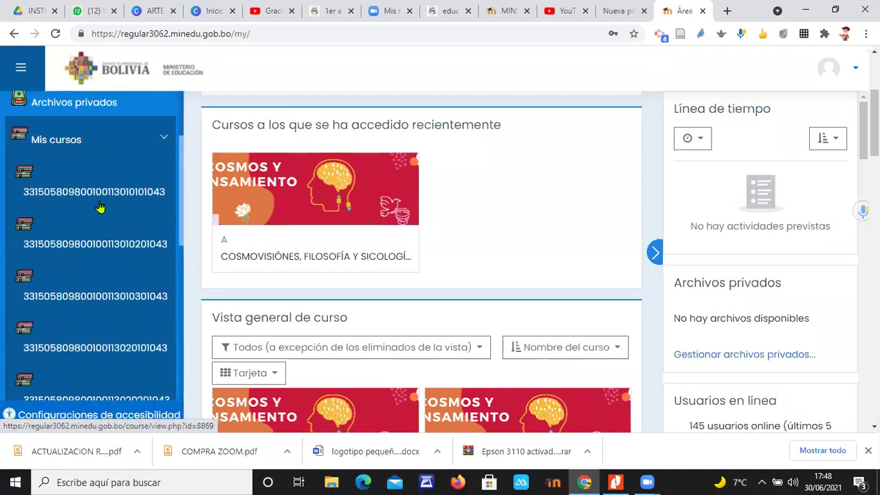
pyautogui.scroll(-1, 81, 314)
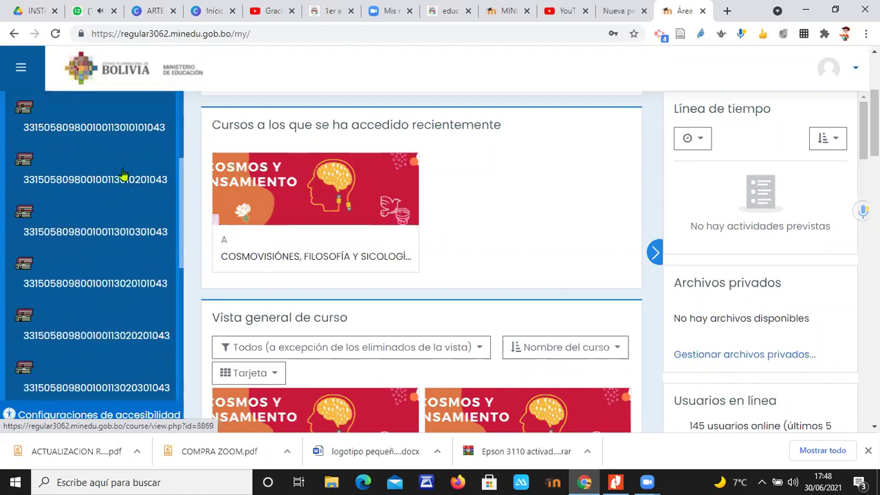
pyautogui.scroll(-4, 121, 179)
pyautogui.scroll(-2, 119, 213)
pyautogui.scroll(8, 118, 213)
pyautogui.scroll(-4, 430, 216)
pyautogui.scroll(-10, 430, 216)
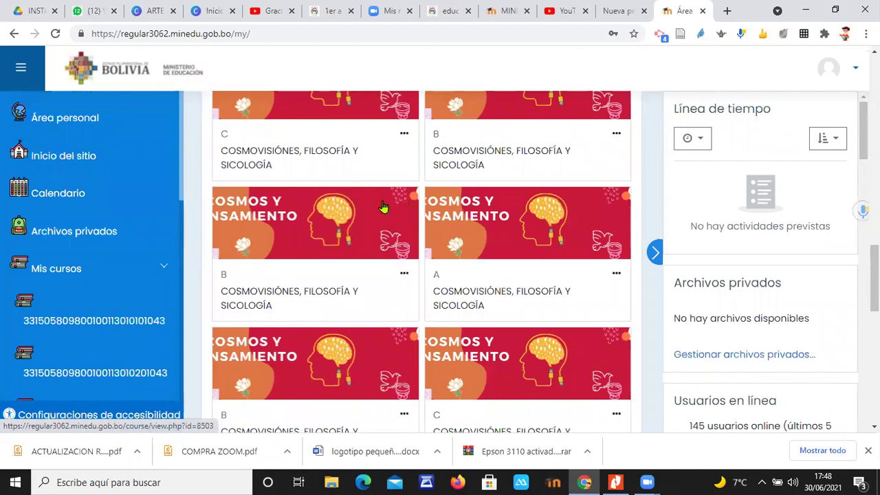
pyautogui.scroll(-6, 58, 284)
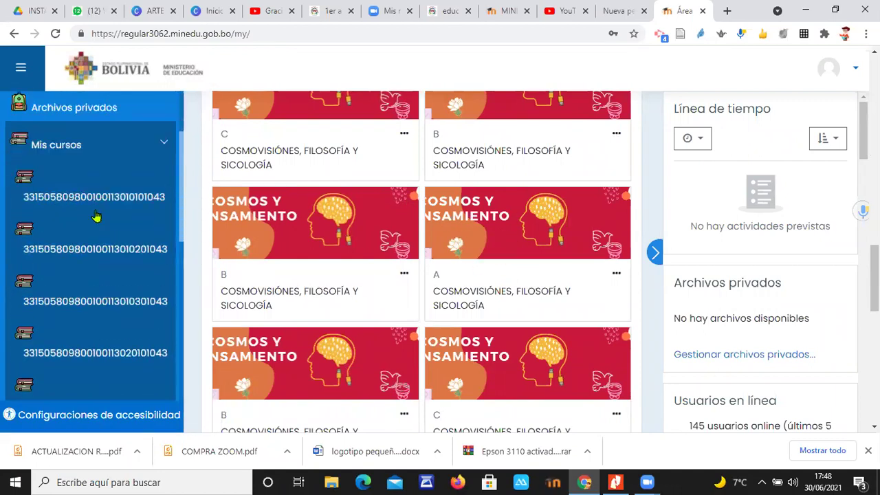
pyautogui.scroll(10, 79, 237)
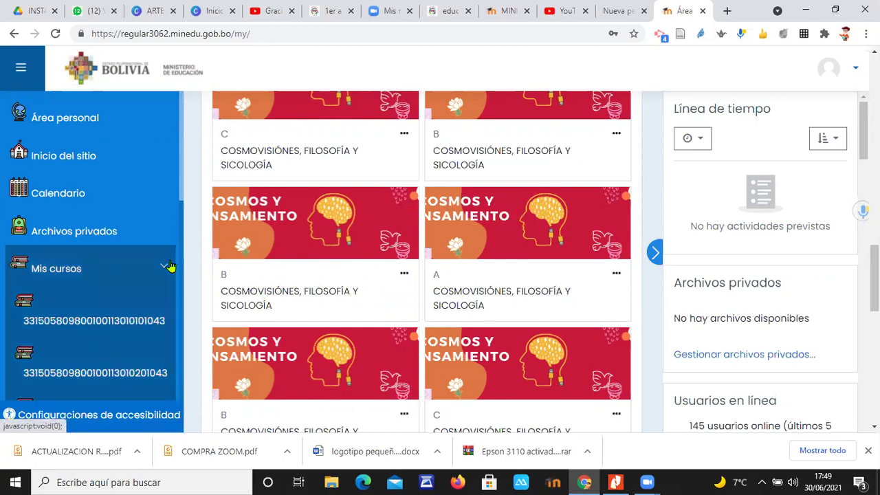
pyautogui.click(45, 114)
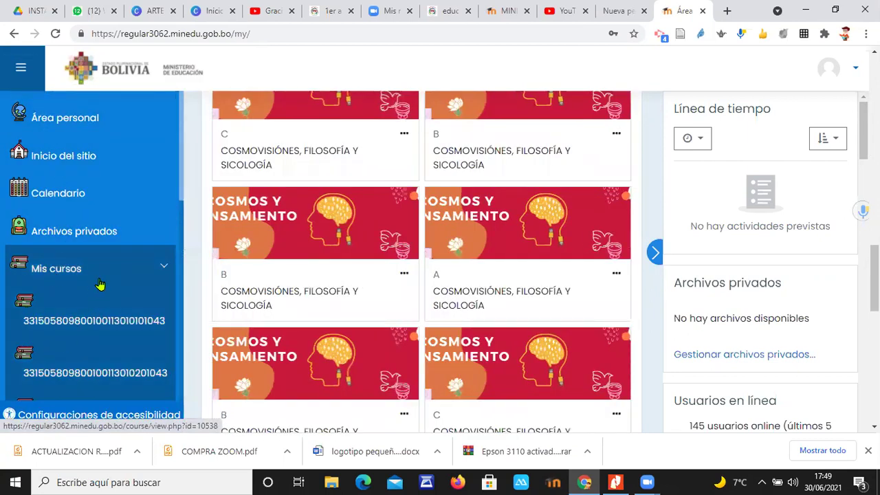
pyautogui.click(138, 269)
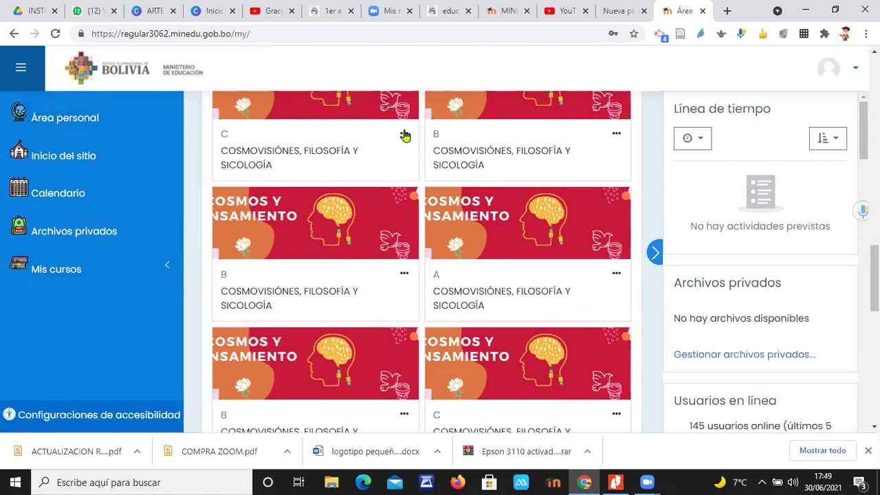
# Go to the Inicio del sitio page from the side menu
pyautogui.scroll(-6, 416, 131)
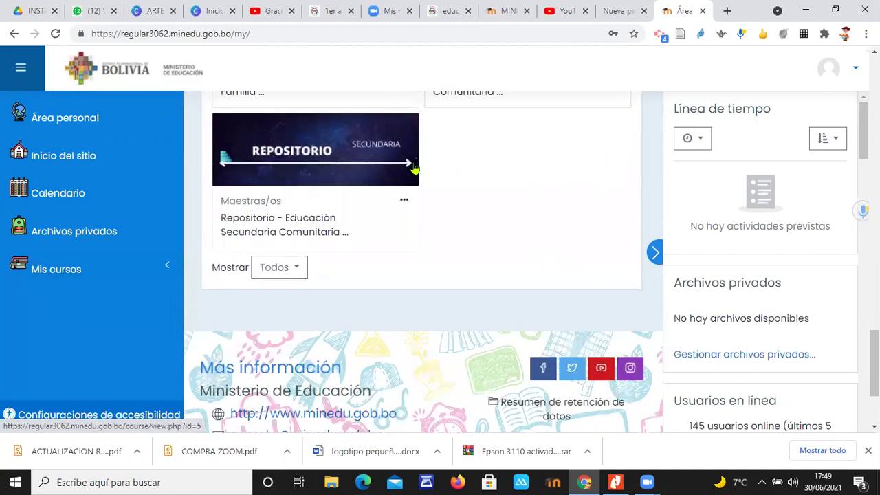
pyautogui.scroll(8, 415, 168)
pyautogui.scroll(3, 413, 169)
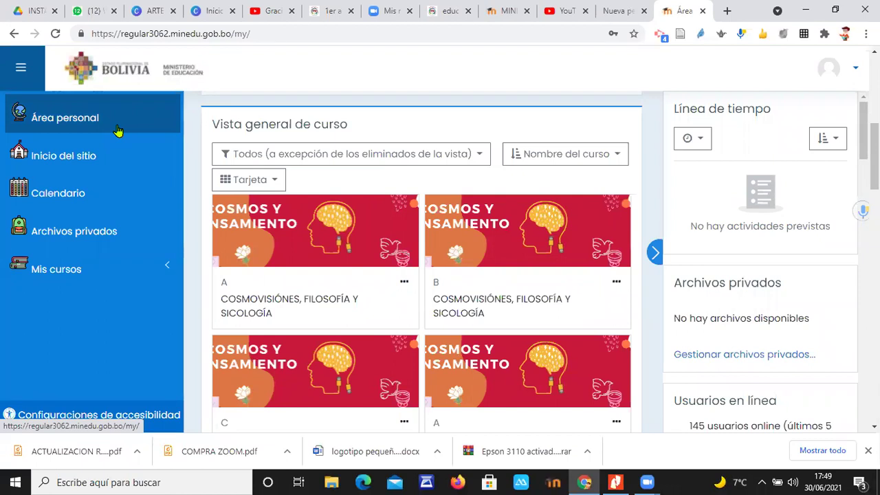
pyautogui.click(63, 157)
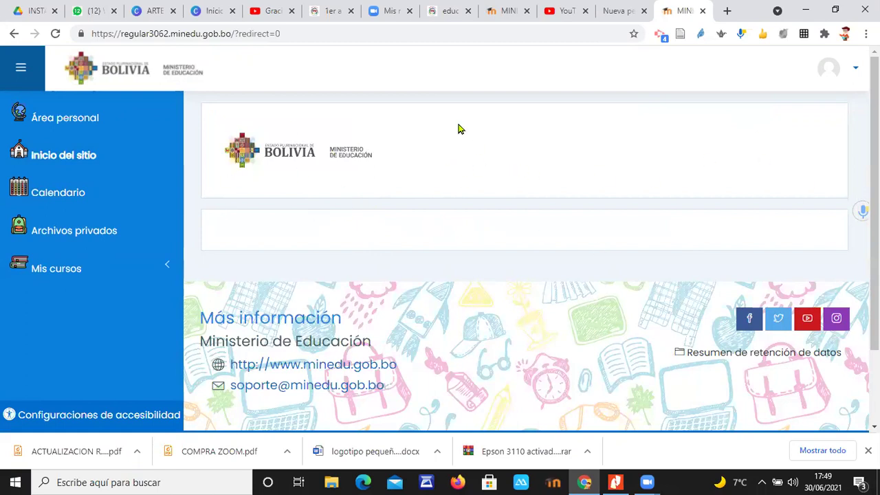
# Revisit the site home, then open Calendario in the June 2021 month view
pyautogui.click(62, 159)
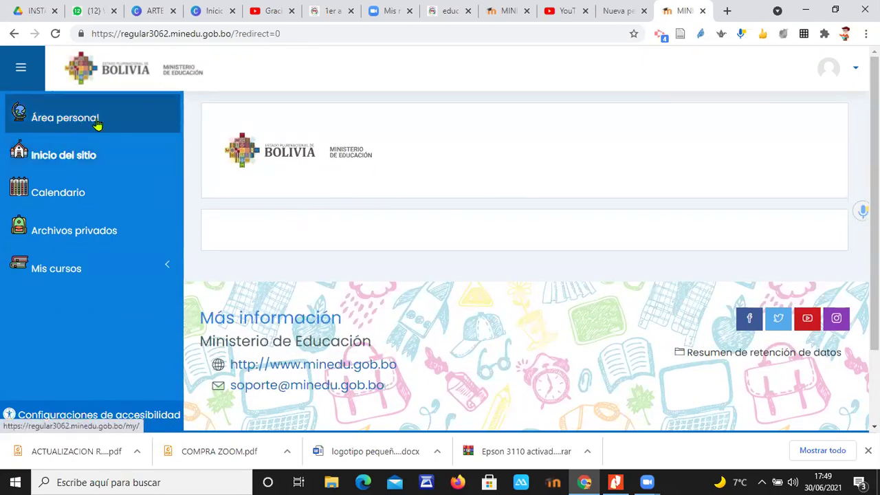
pyautogui.click(68, 192)
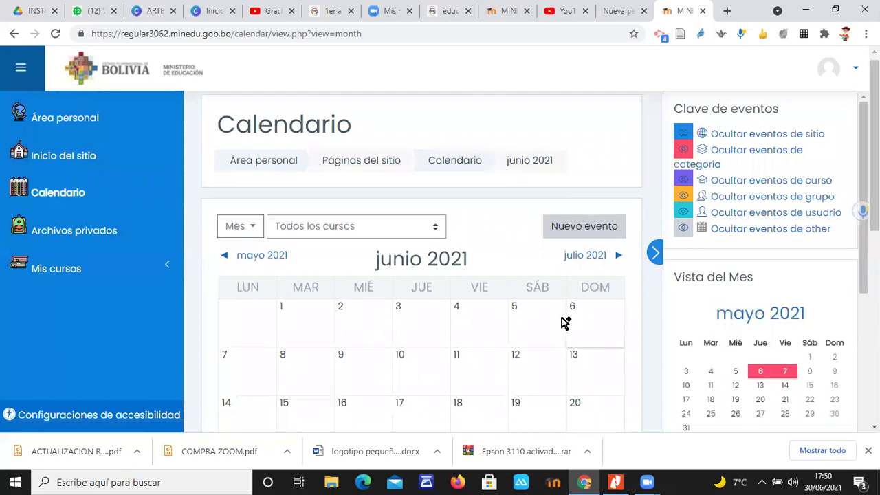
# Open Archivos privados from the side menu, showing the empty file area with 40MB/300MB limits
pyautogui.scroll(-2, 543, 296)
pyautogui.scroll(1, 489, 227)
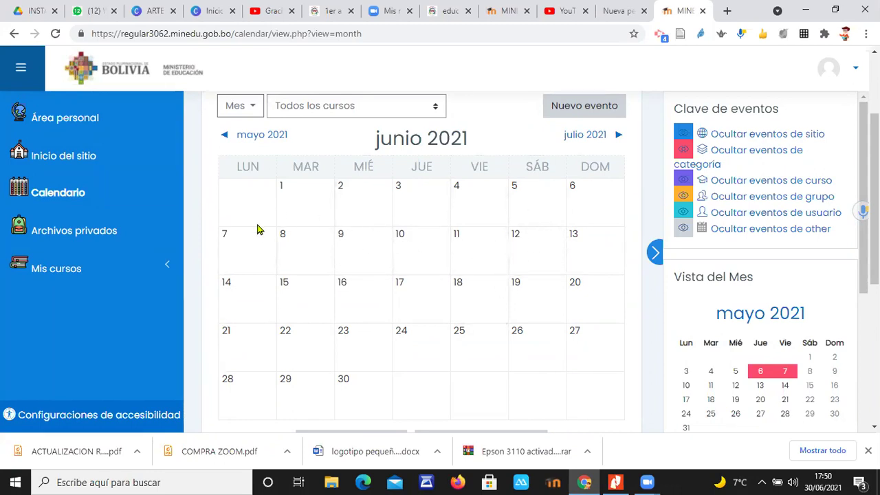
pyautogui.click(73, 233)
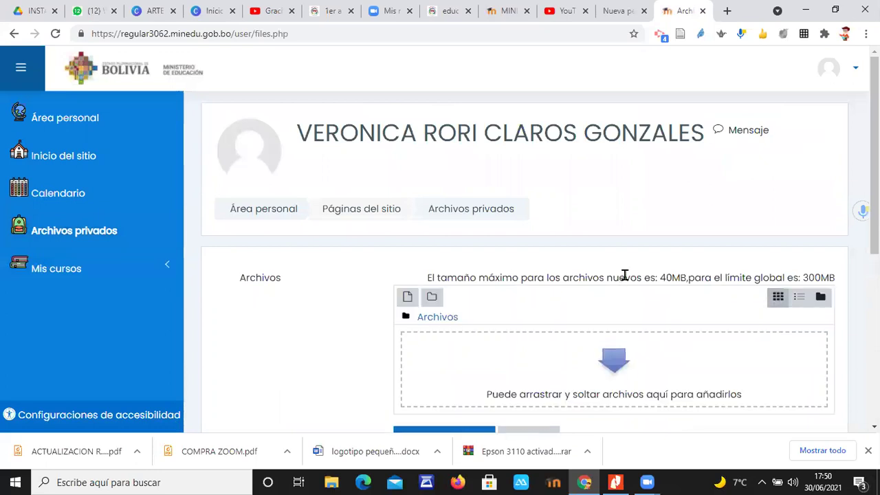
pyautogui.scroll(-2, 694, 268)
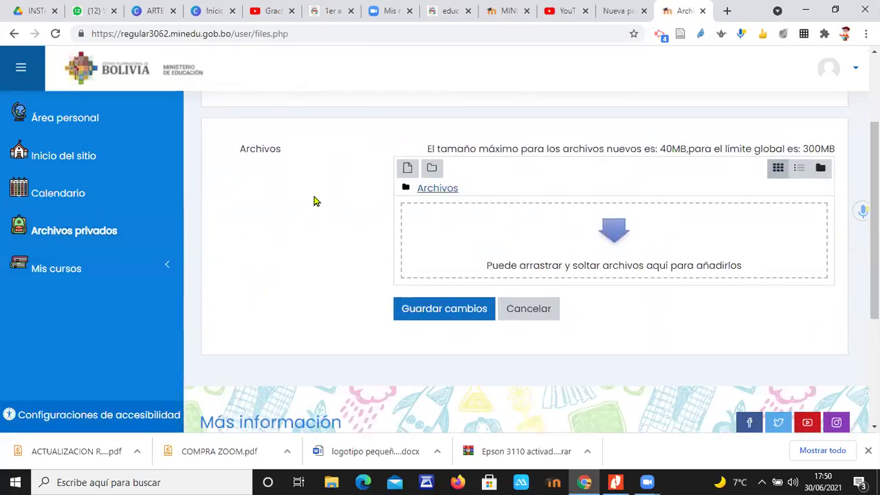
pyautogui.moveTo(660, 149); pyautogui.dragTo(831, 149)
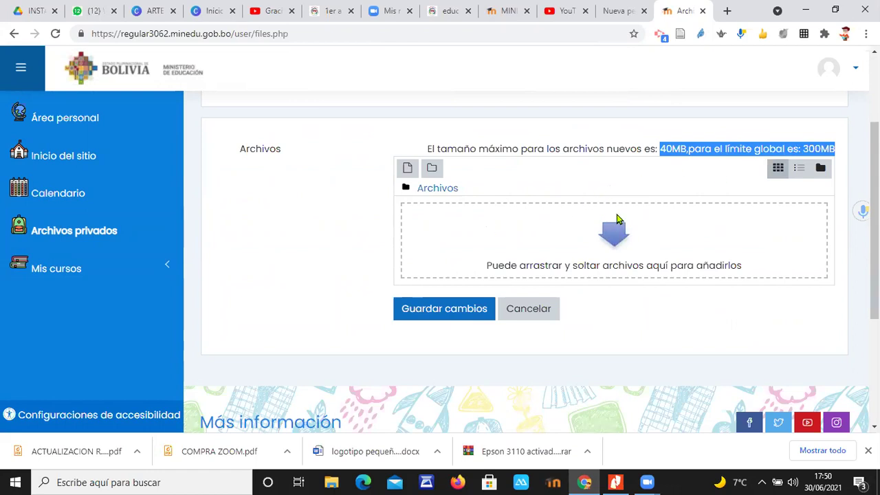
pyautogui.click(668, 146)
pyautogui.moveTo(803, 147); pyautogui.dragTo(839, 147)
pyautogui.click(814, 145)
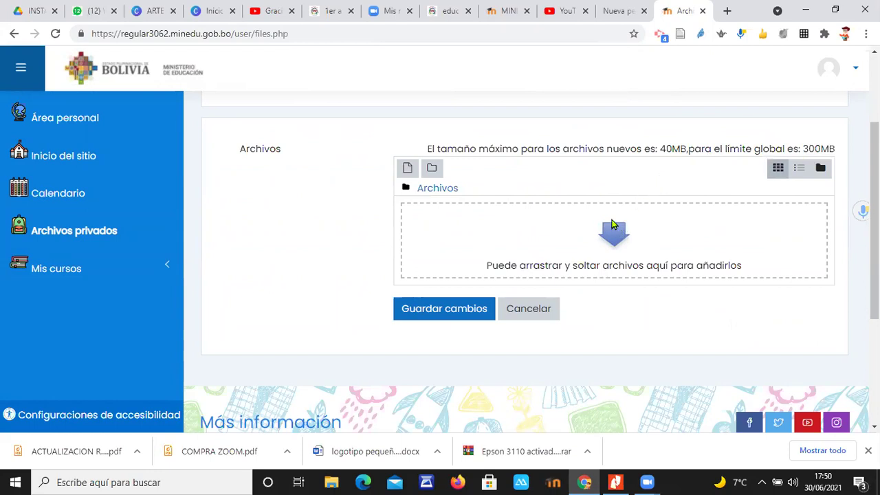
pyautogui.moveTo(658, 142); pyautogui.dragTo(833, 142)
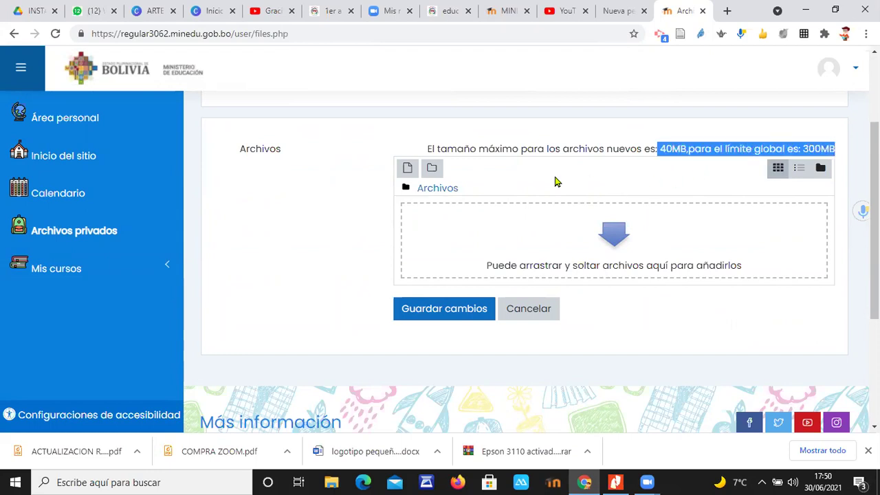
pyautogui.click(641, 152)
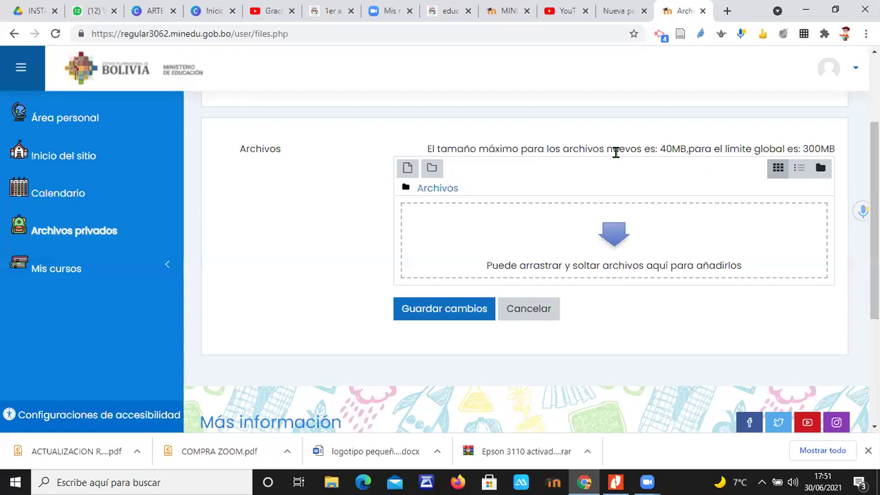
pyautogui.press('Tab')
# Expand Mis cursos to browse the course list, then return to Área personal
pyautogui.click(51, 269)
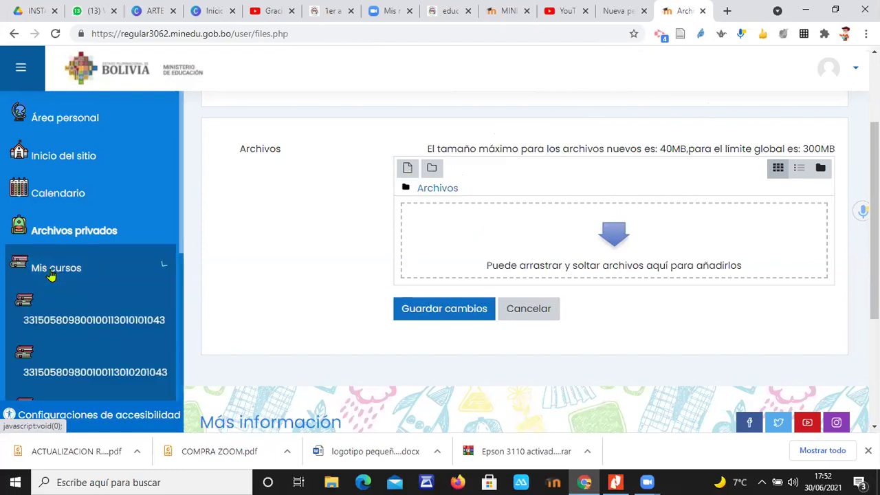
pyautogui.scroll(-5, 90, 293)
pyautogui.scroll(-3, 94, 292)
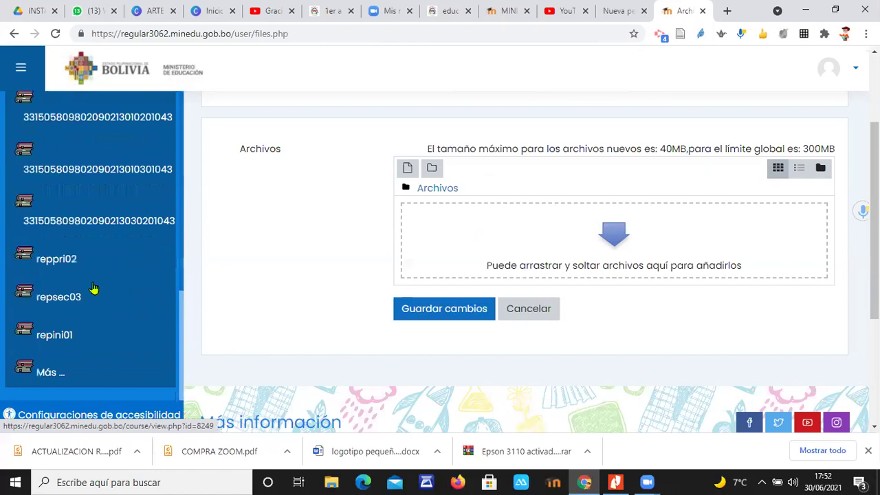
pyautogui.scroll(8, 96, 289)
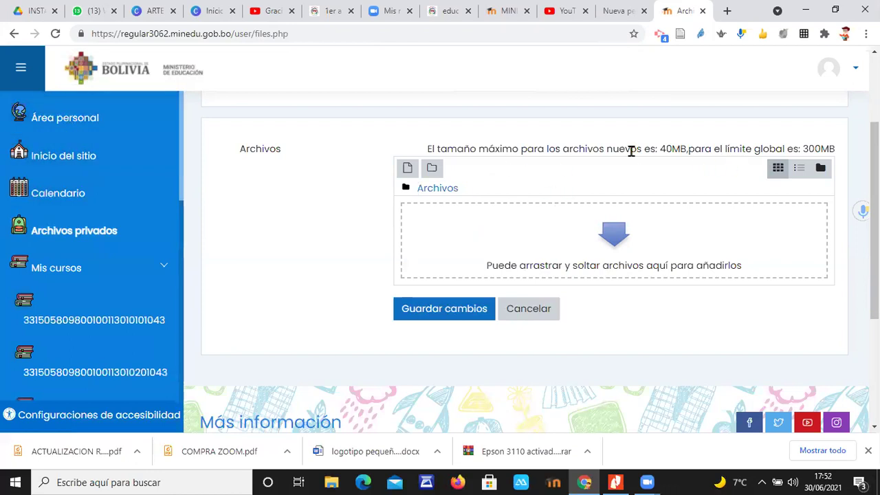
pyautogui.click(67, 118)
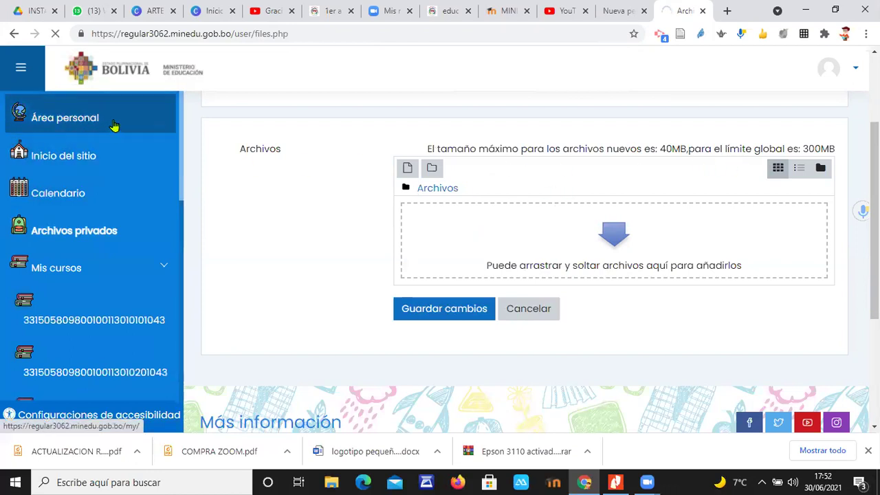
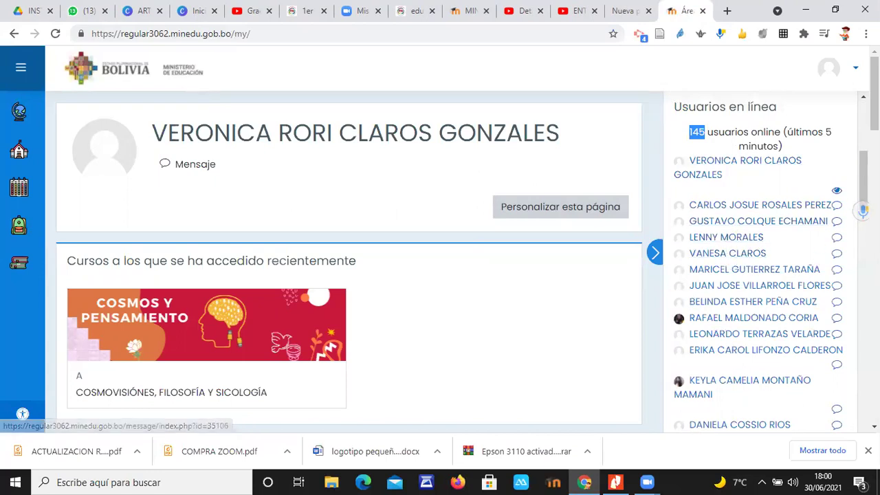
pyautogui.scroll(-2, 791, 227)
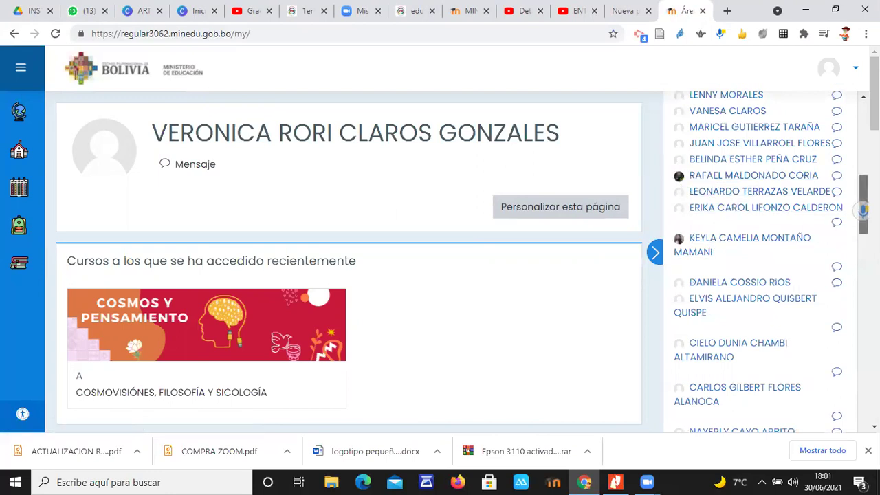
pyautogui.scroll(-4, 862, 211)
pyautogui.scroll(-4, 848, 268)
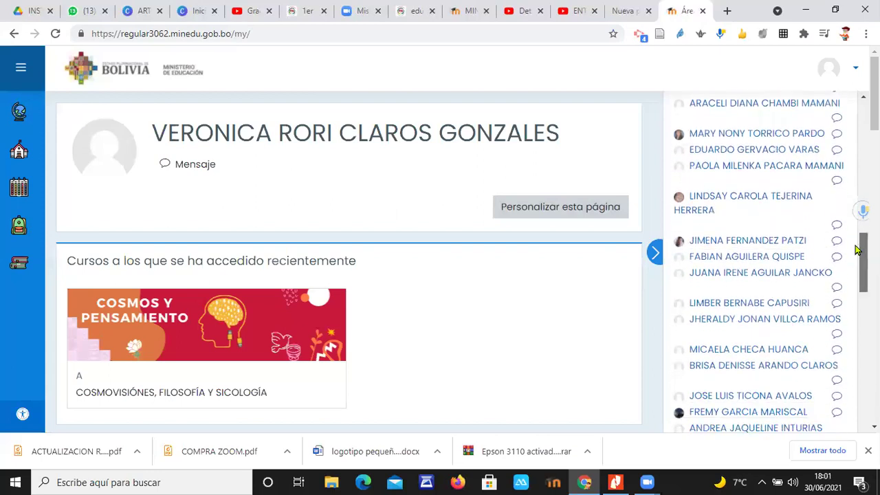
pyautogui.scroll(-5, 846, 275)
pyautogui.scroll(-2, 845, 341)
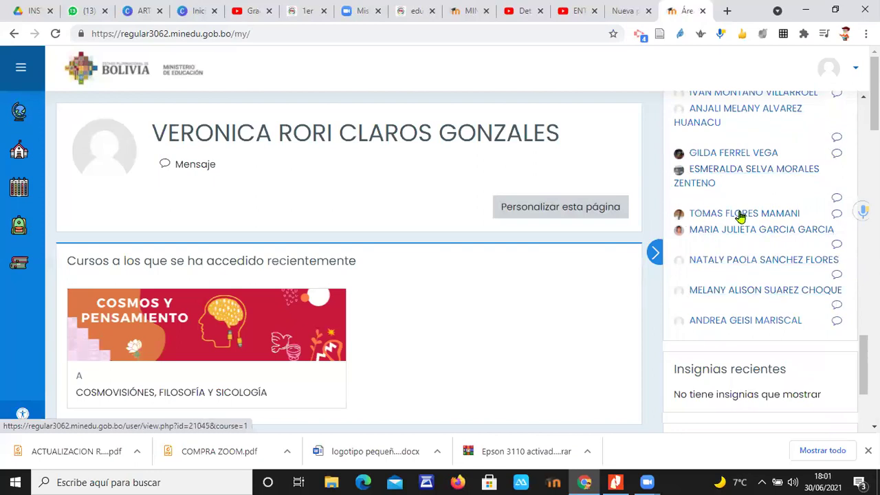
pyautogui.scroll(3, 751, 188)
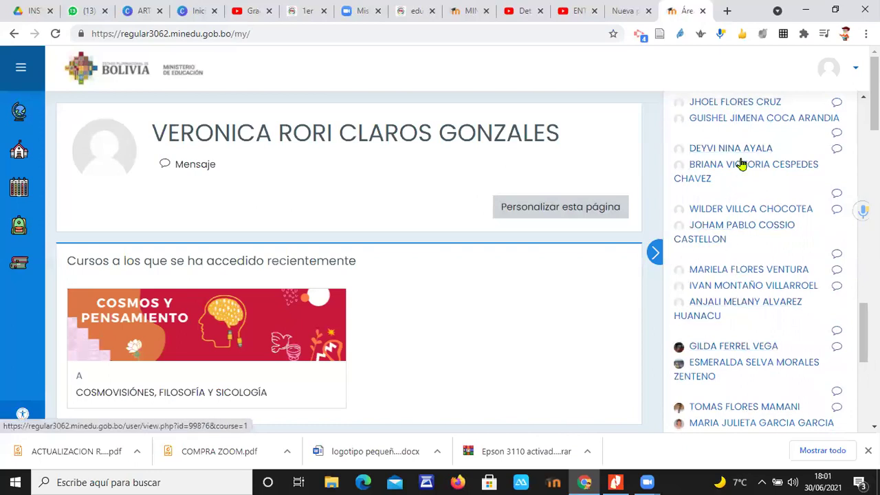
pyautogui.scroll(-4, 731, 186)
pyautogui.scroll(-3, 753, 155)
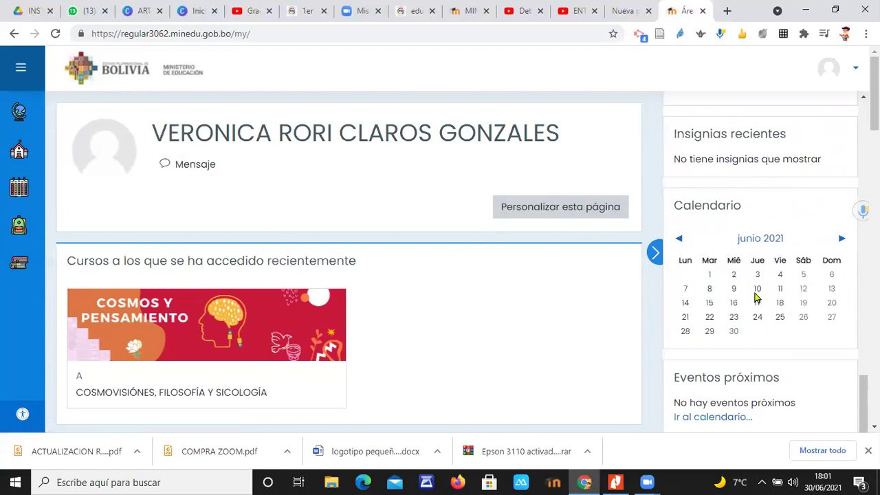
pyautogui.scroll(-4, 766, 275)
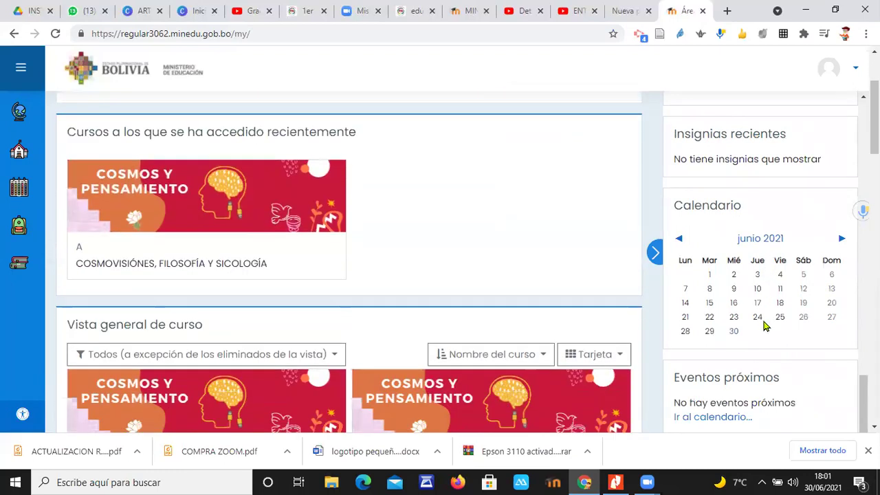
pyautogui.hotkey('ctrl', 'shift', 'Right')
pyautogui.hotkey('ctrl', 'shift', 'Right')
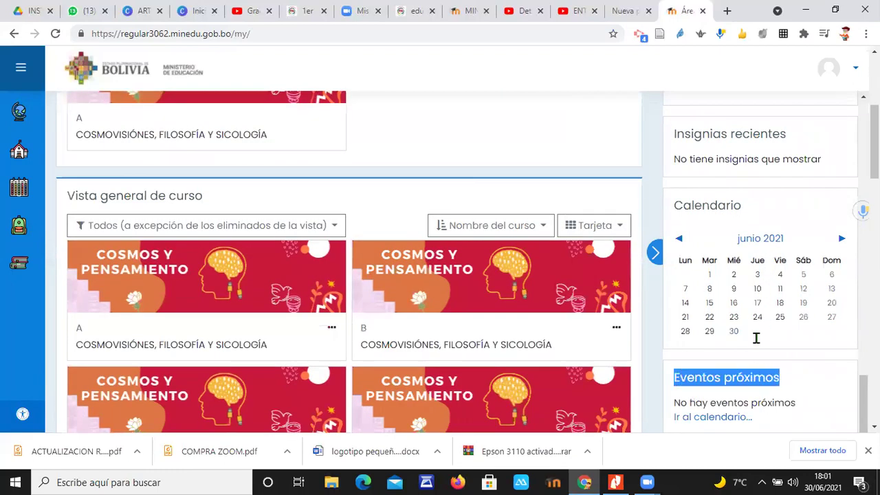
pyautogui.hotkey('shift', 'Down')
pyautogui.hotkey('shift', 'Down')
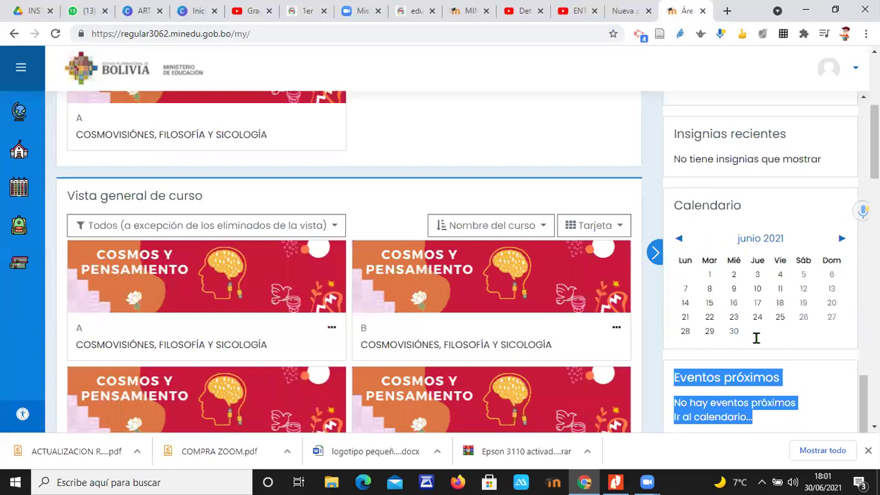
pyautogui.click(757, 338)
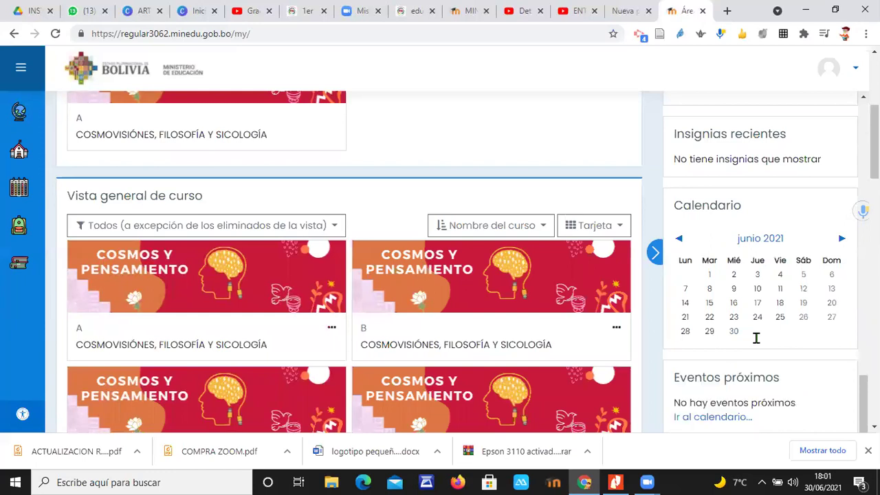
pyautogui.hotkey('shift', 'Down')
pyautogui.hotkey('shift', 'Down')
pyautogui.click(756, 337)
pyautogui.scroll(5, 791, 173)
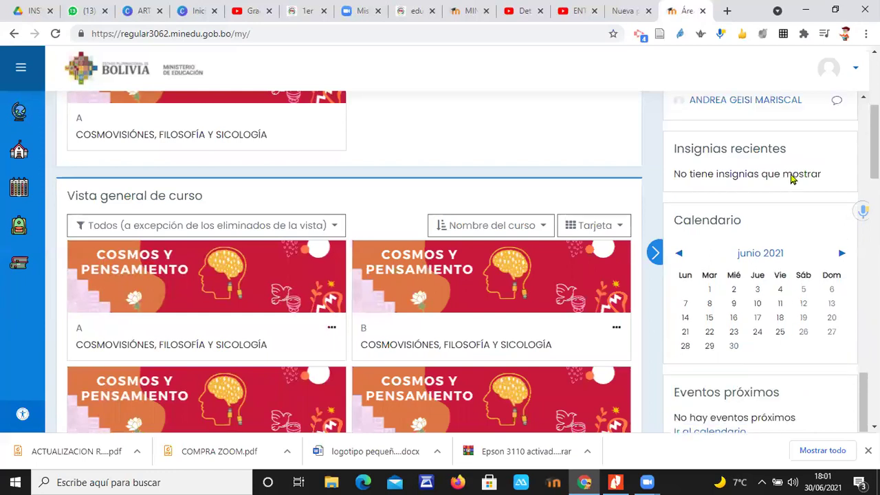
pyautogui.scroll(8, 825, 153)
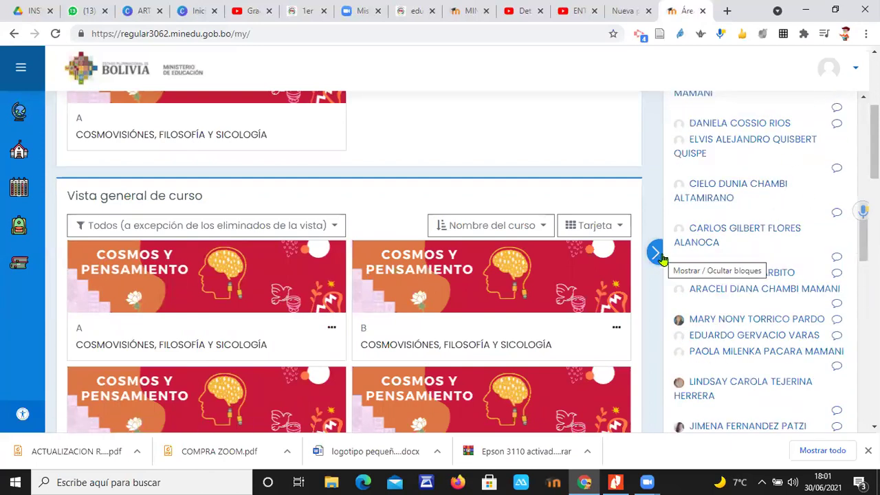
# Collapse the right-side blocks panel with the Mostrar/Ocultar bloques arrow
pyautogui.click(657, 256)
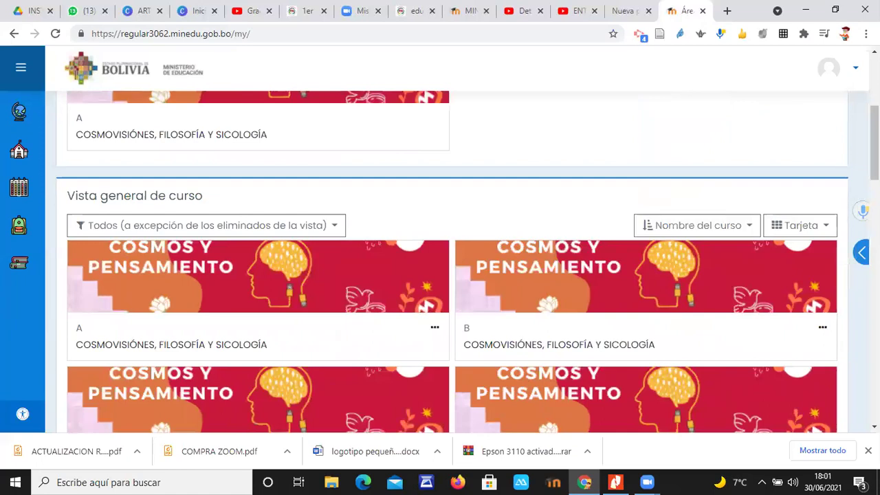
pyautogui.click(861, 252)
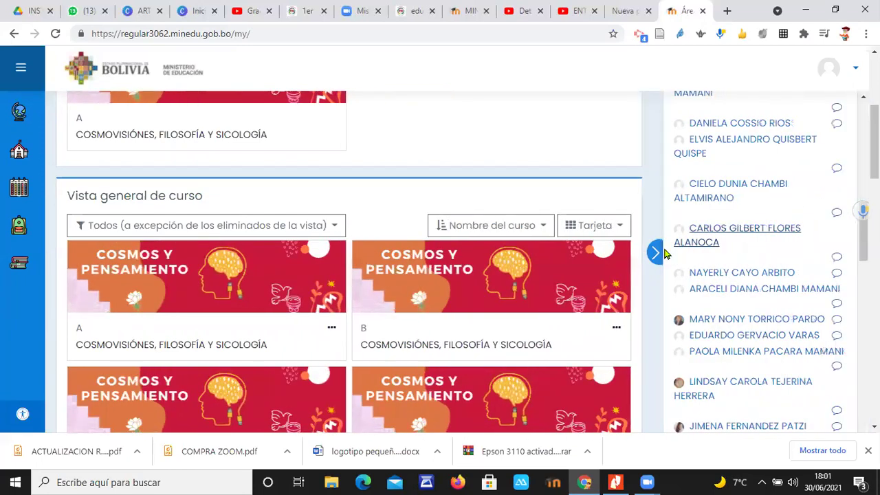
pyautogui.click(770, 250)
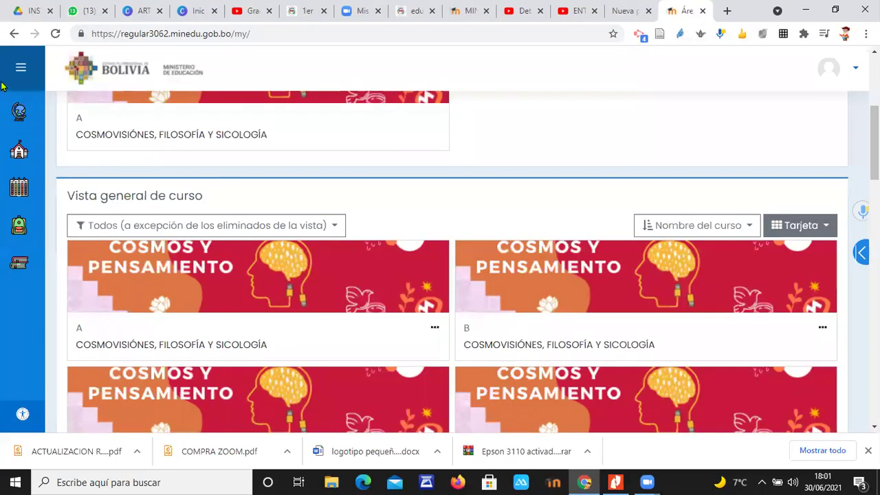
# Toggle the site navigation drawer open and closed, then scroll over the dashboard
pyautogui.click(18, 68)
pyautogui.click(17, 68)
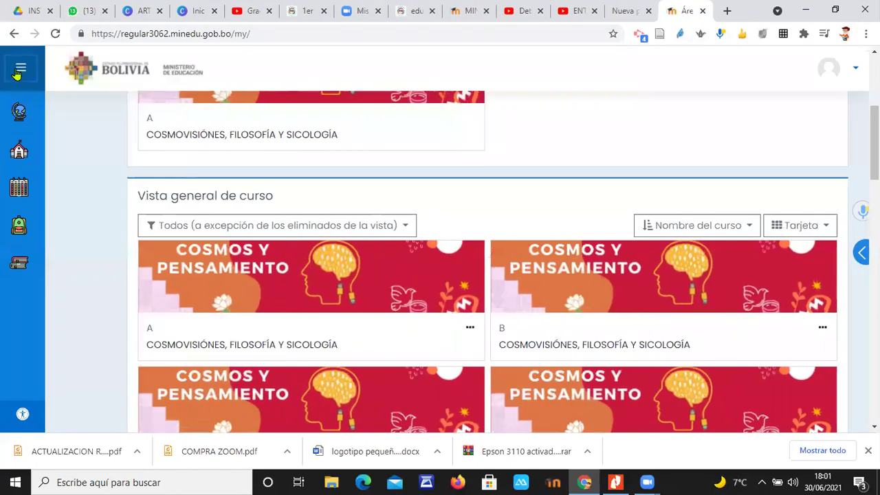
pyautogui.scroll(4, 596, 213)
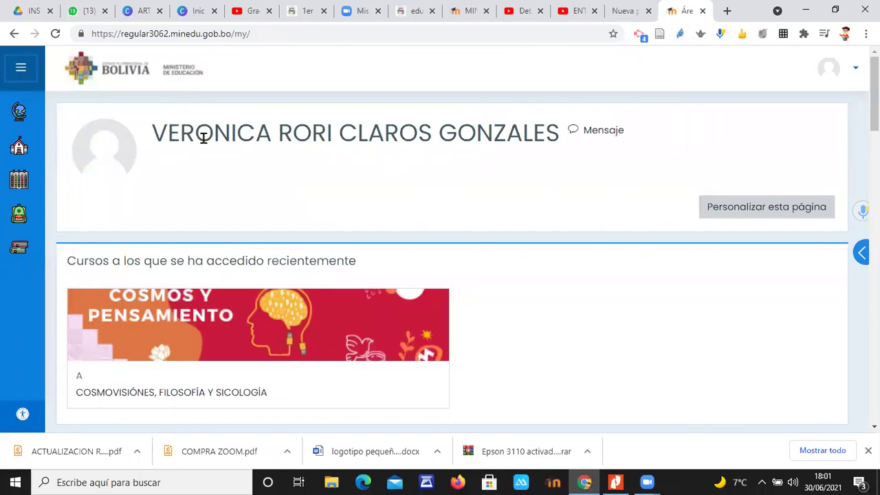
pyautogui.scroll(-2, 539, 165)
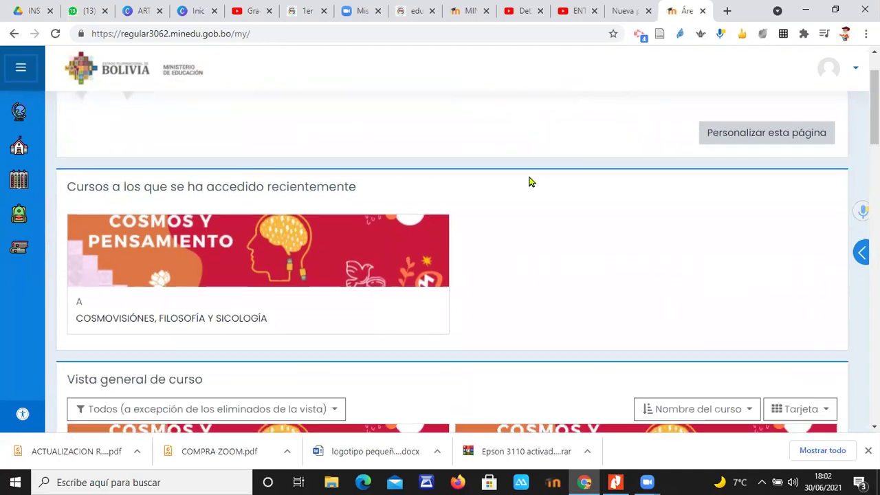
pyautogui.scroll(2, 193, 217)
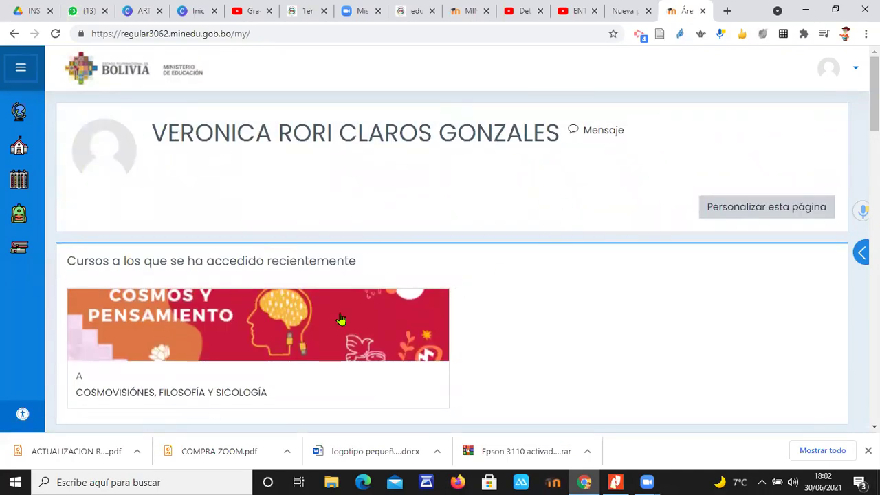
pyautogui.scroll(-2, 207, 288)
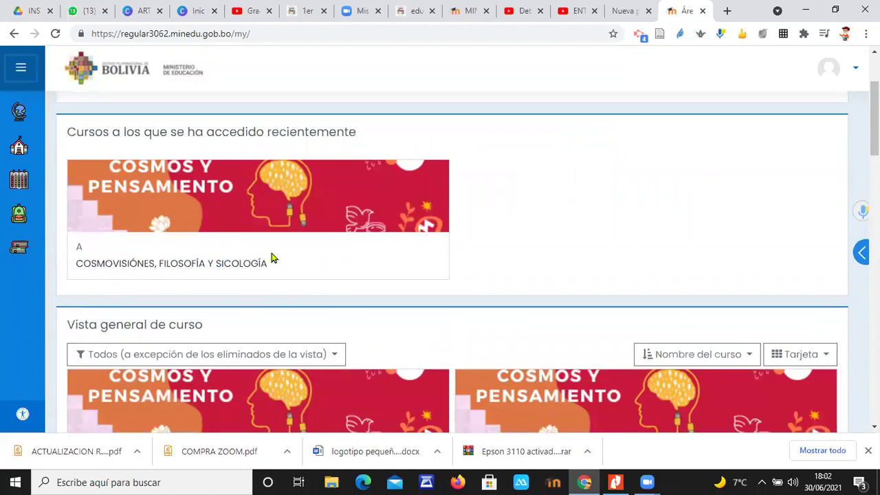
pyautogui.scroll(2, 535, 249)
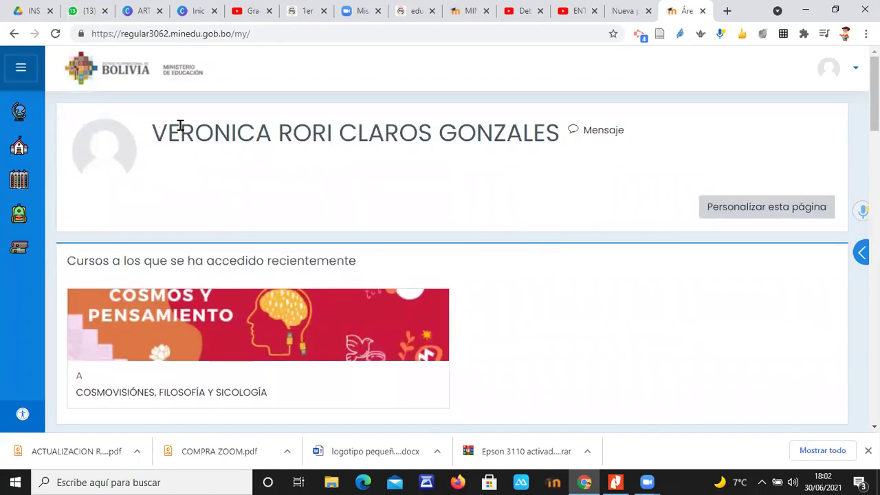
pyautogui.click(853, 69)
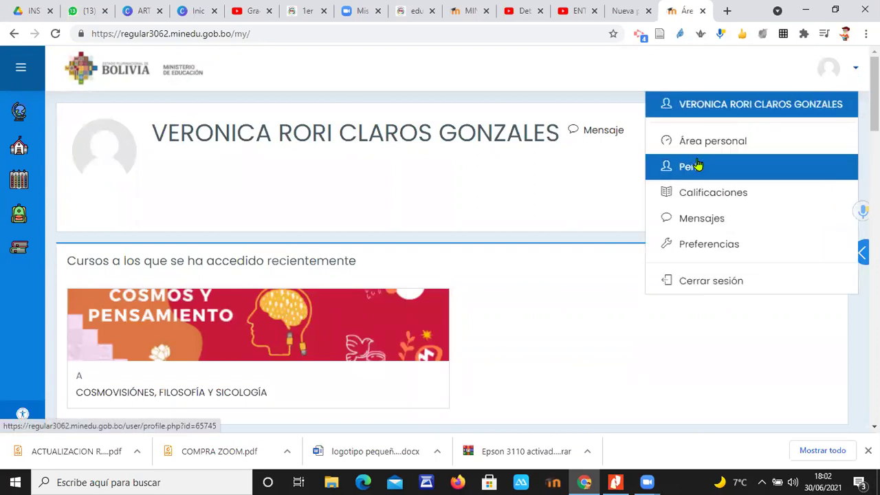
pyautogui.press('Escape')
pyautogui.scroll(-3, 777, 260)
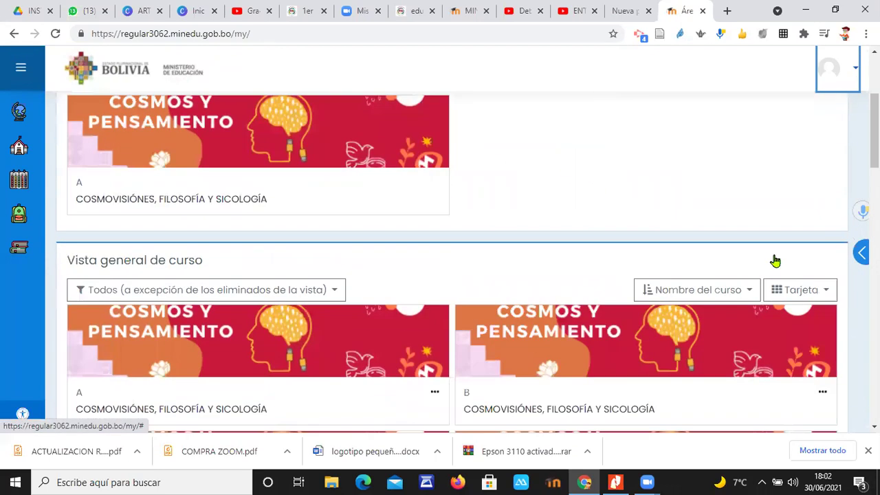
pyautogui.scroll(3, 775, 261)
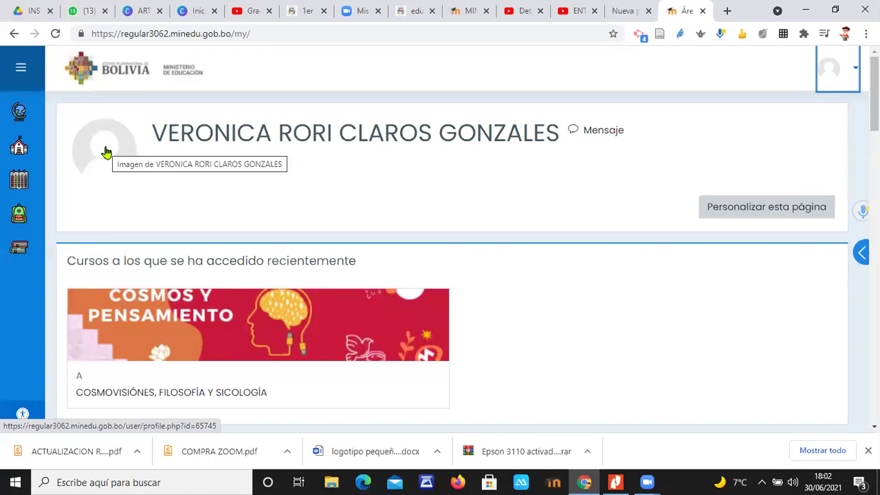
pyautogui.click(107, 152)
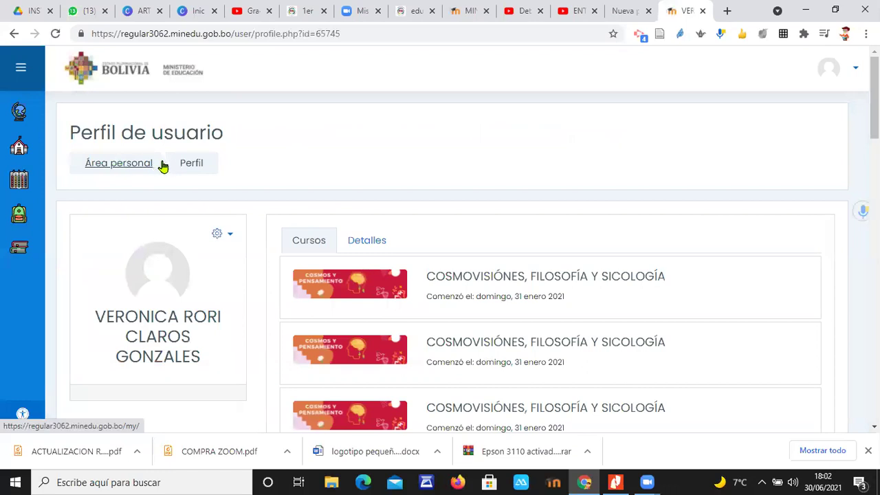
pyautogui.scroll(-4, 167, 176)
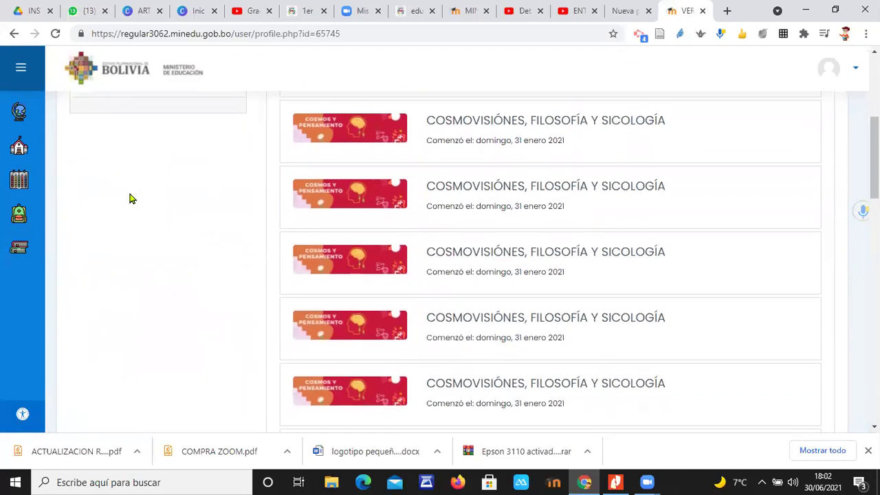
pyautogui.scroll(5, 134, 196)
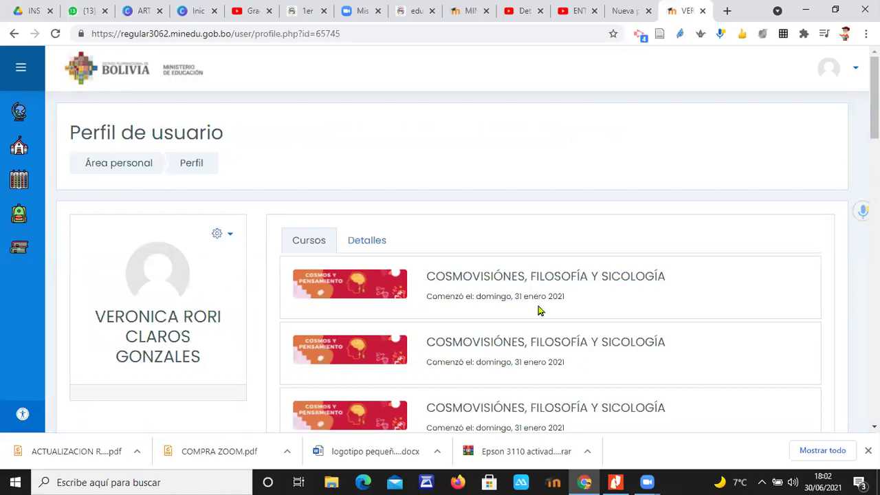
pyautogui.scroll(-1, 529, 302)
pyautogui.scroll(-1, 525, 296)
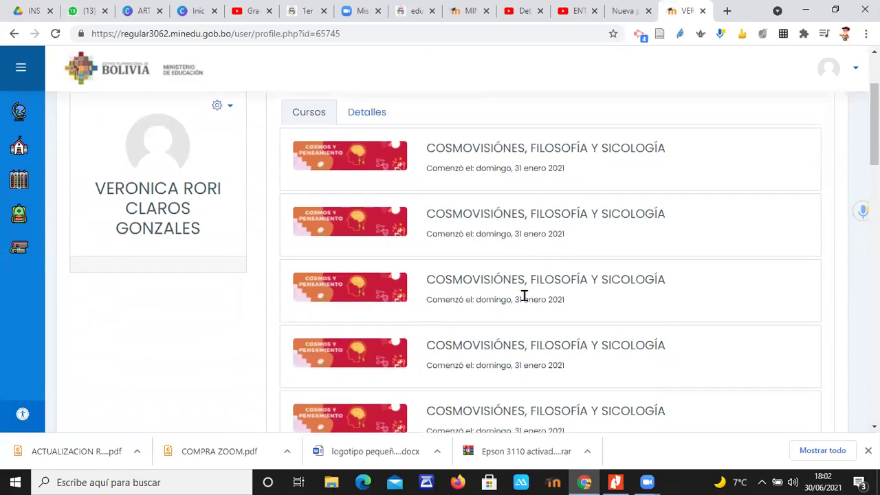
pyautogui.scroll(-1, 612, 227)
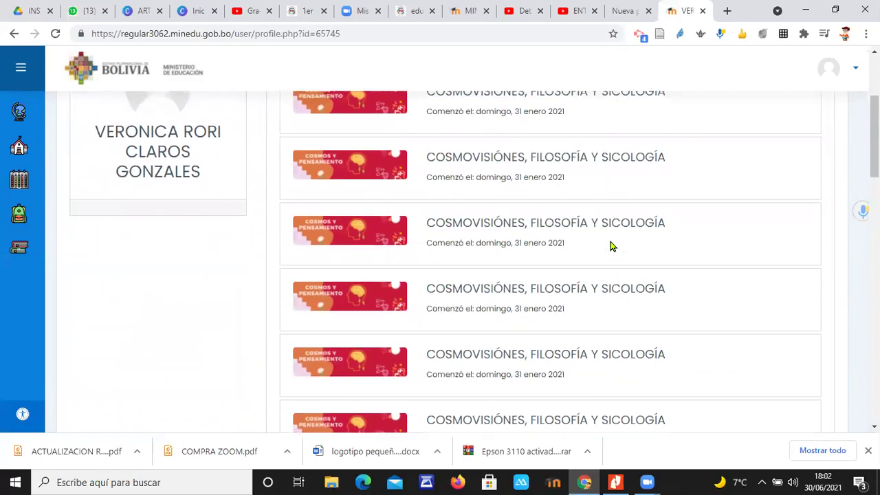
pyautogui.scroll(-2, 554, 229)
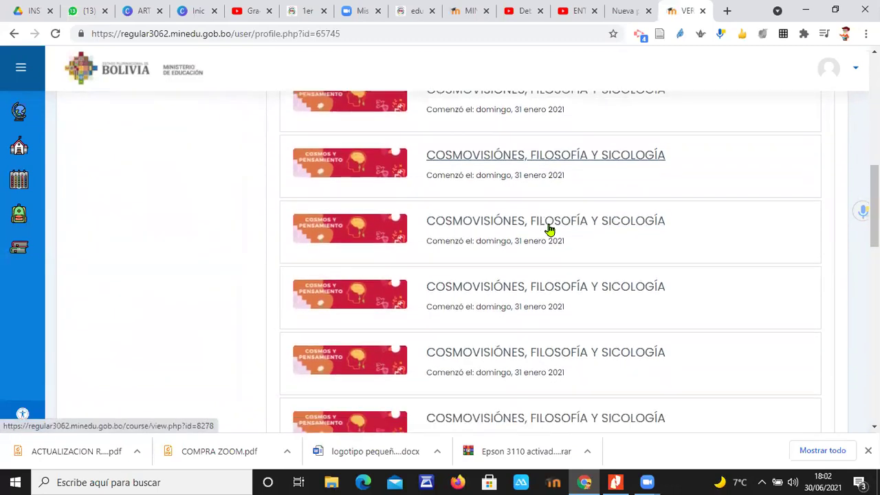
pyautogui.scroll(-3, 550, 232)
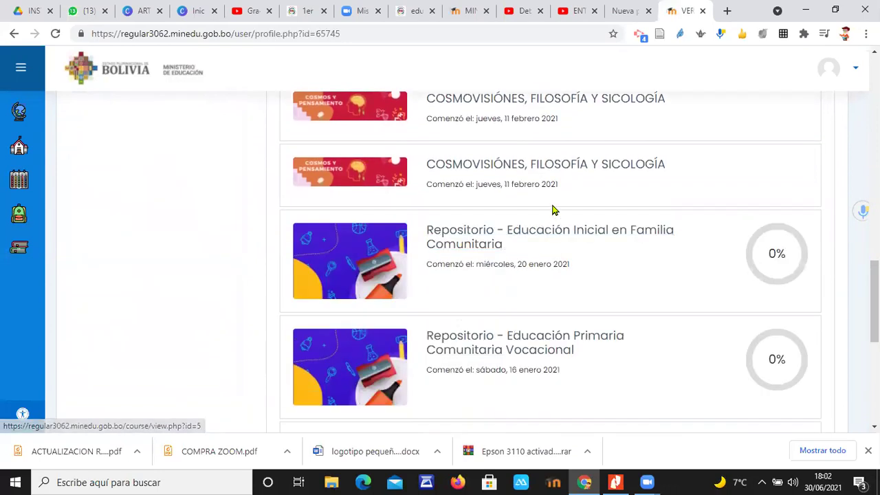
pyautogui.scroll(1, 554, 210)
pyautogui.scroll(6, 554, 210)
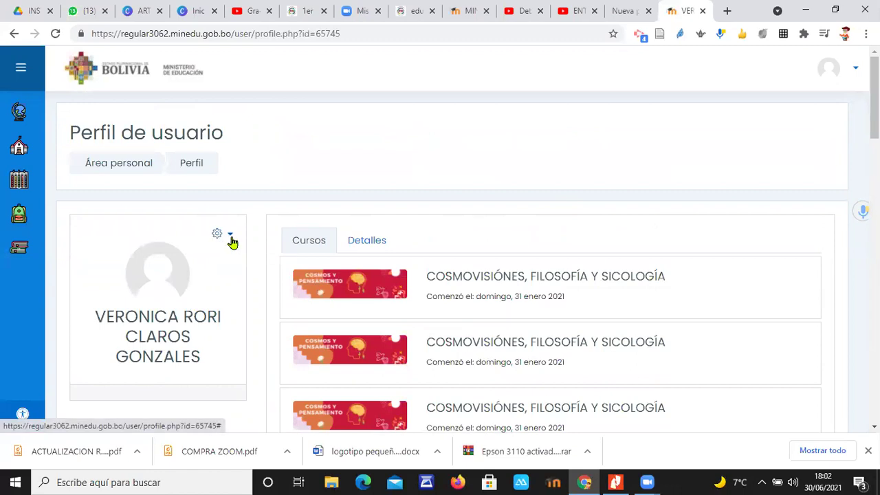
# Zoom the profile page in two levels with Ctrl and +
pyautogui.hotkey('ctrl', '+')
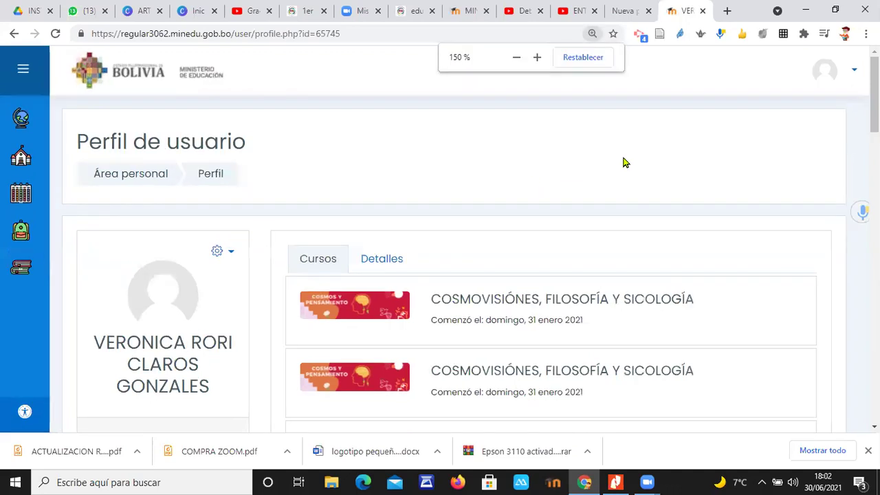
pyautogui.hotkey('ctrl', '+')
pyautogui.scroll(-2, 481, 196)
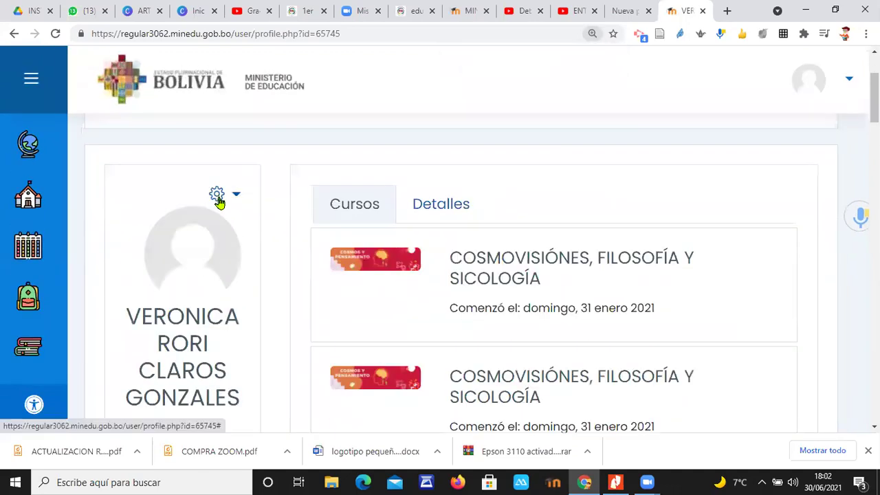
# Show the gear dropdown menu of account actions on the profile card
pyautogui.click(232, 198)
pyautogui.click(235, 199)
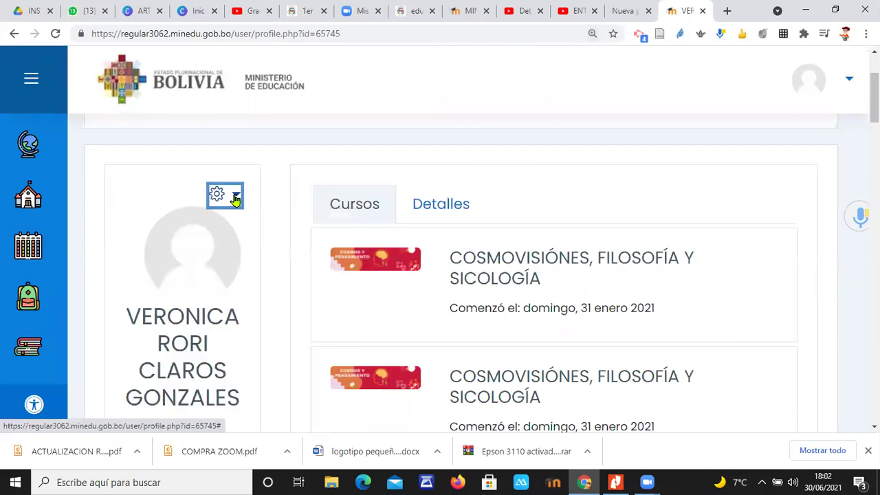
pyautogui.click(235, 198)
pyautogui.click(236, 198)
pyautogui.click(236, 200)
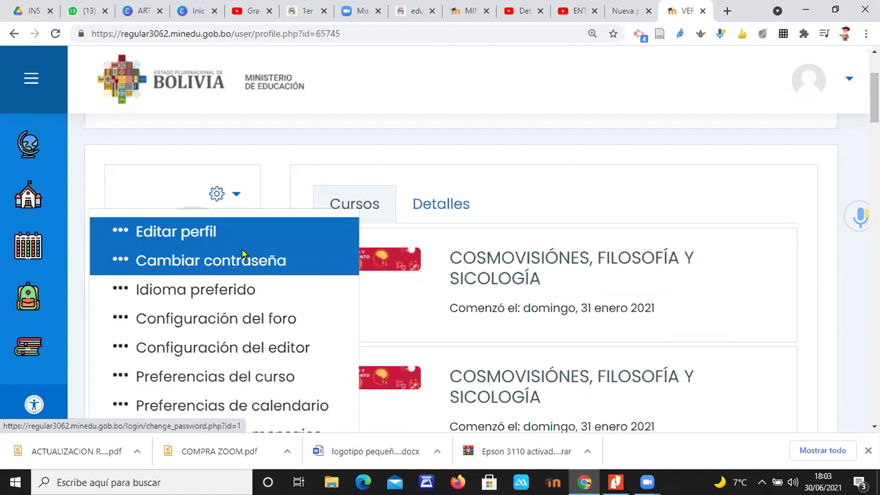
# Choose Editar perfil and scroll down to the General section's name and e-mail fields
pyautogui.click(176, 242)
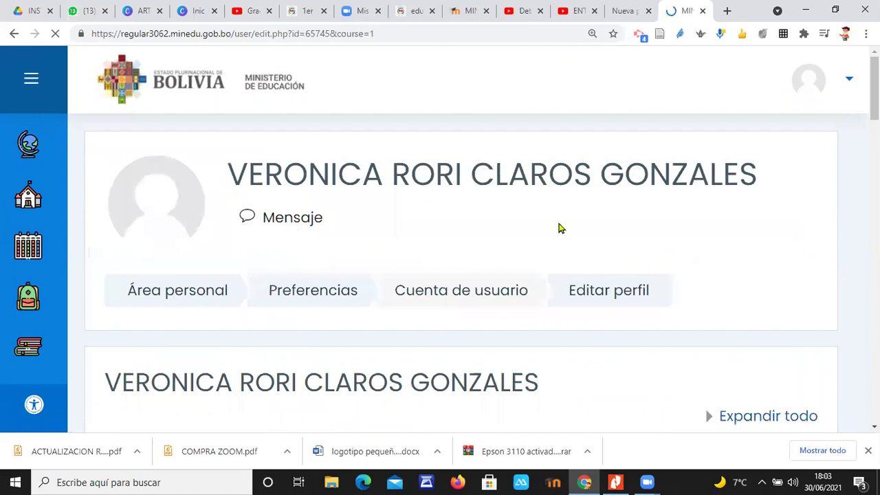
pyautogui.scroll(-1, 544, 224)
pyautogui.scroll(1, 449, 220)
pyautogui.scroll(-2, 438, 229)
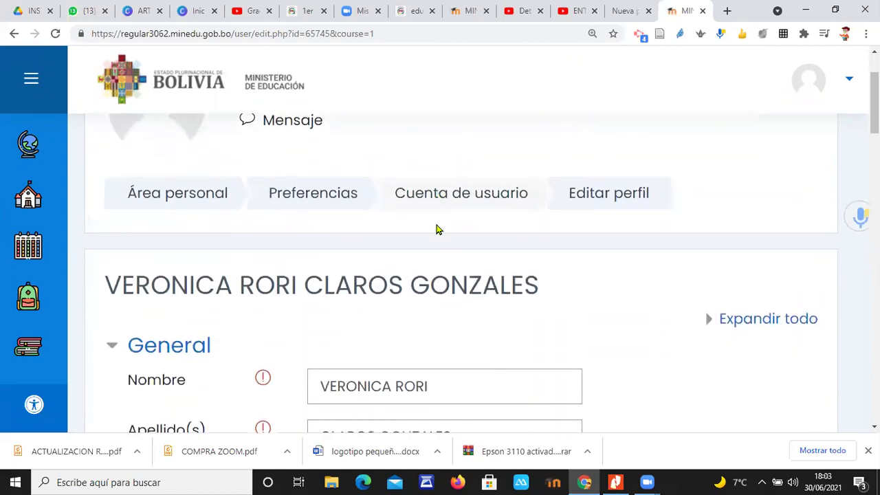
pyautogui.scroll(-2, 438, 229)
pyautogui.scroll(-1, 226, 212)
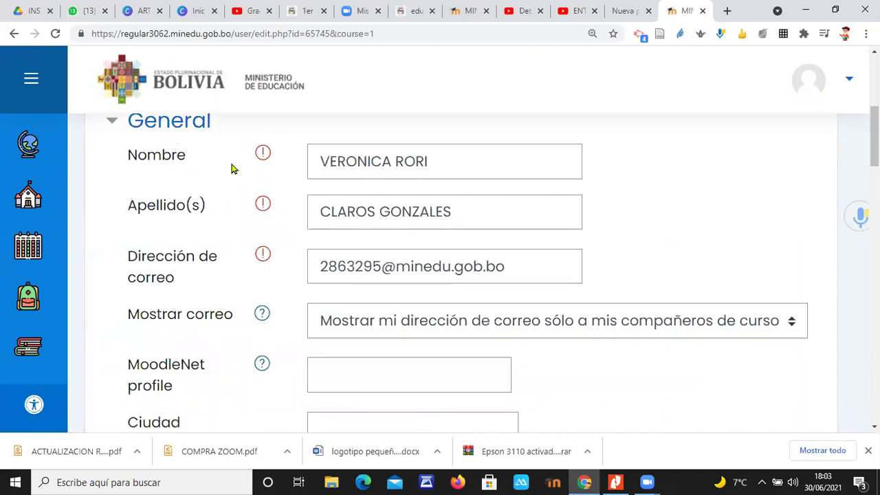
pyautogui.scroll(-5, 271, 269)
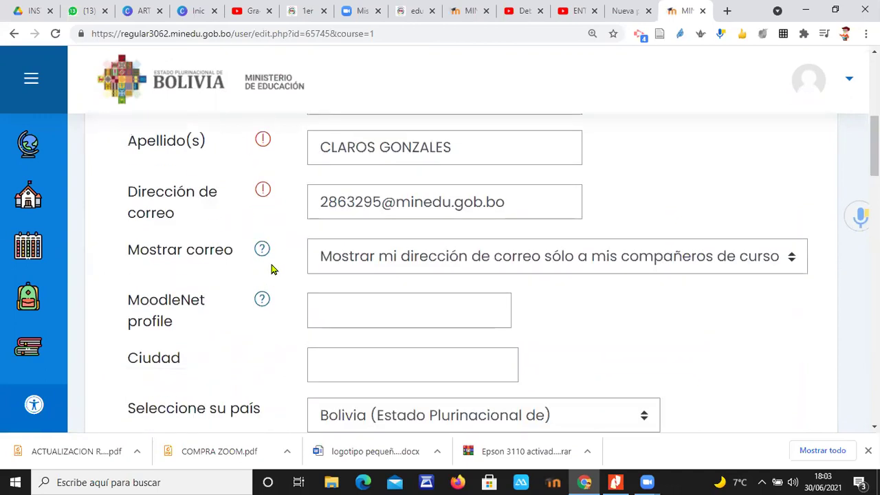
# Prefix the Nombre field with 'LIC.' and overwrite the old first name with the new one
pyautogui.scroll(4, 286, 271)
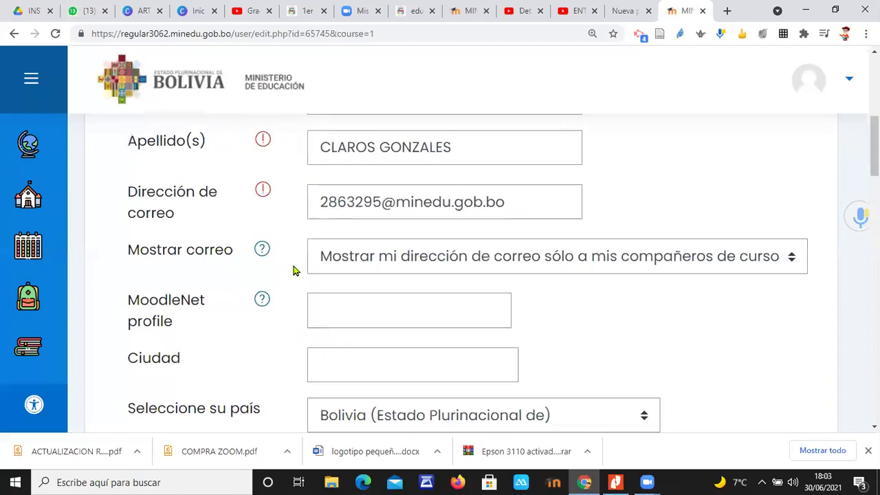
pyautogui.moveTo(321, 201); pyautogui.dragTo(532, 202)
pyautogui.click(533, 202)
pyautogui.scroll(2, 456, 200)
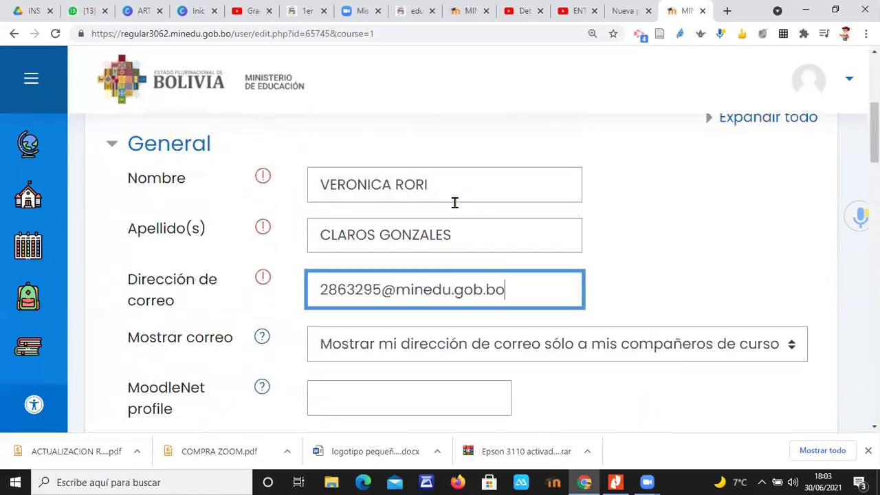
pyautogui.click(318, 221)
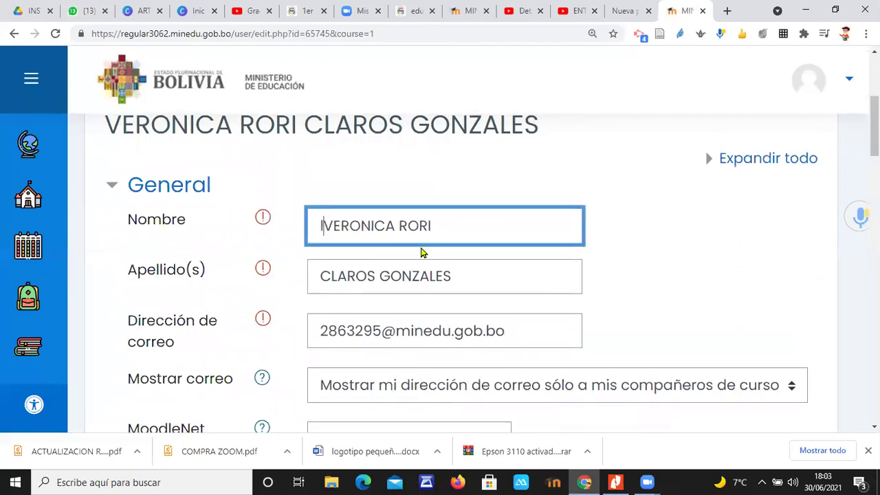
pyautogui.write('LIC.')
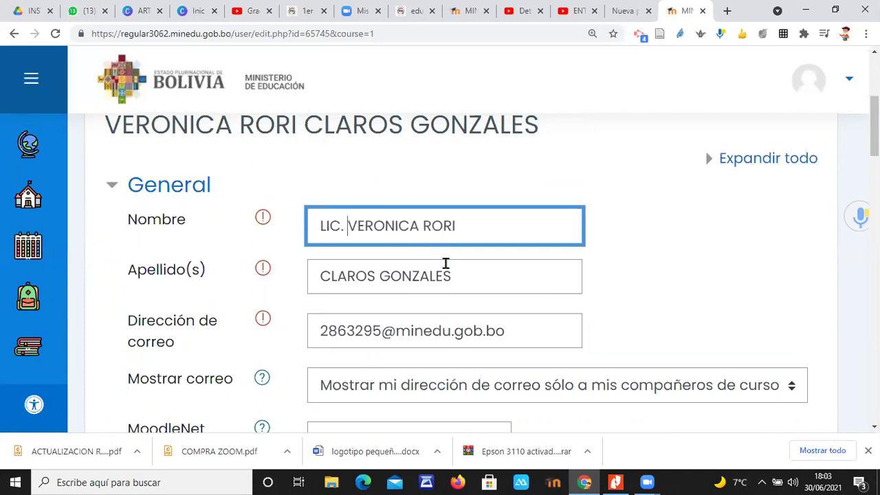
pyautogui.moveTo(462, 226); pyautogui.dragTo(349, 233)
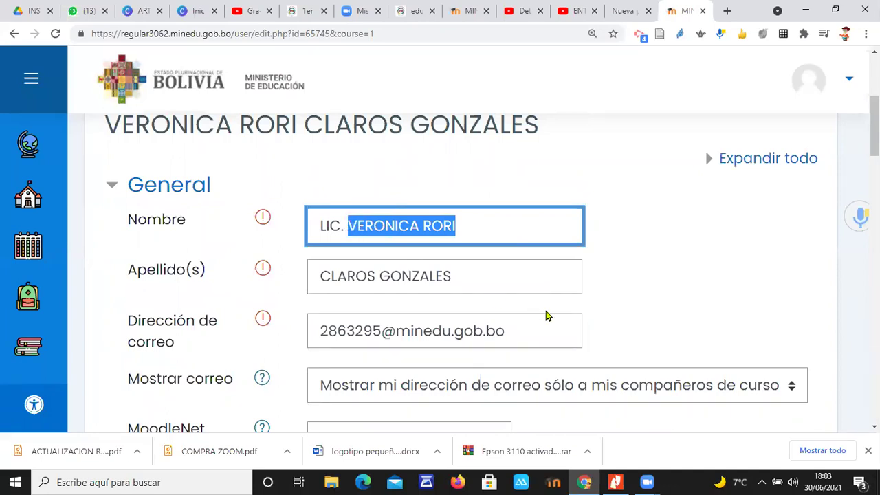
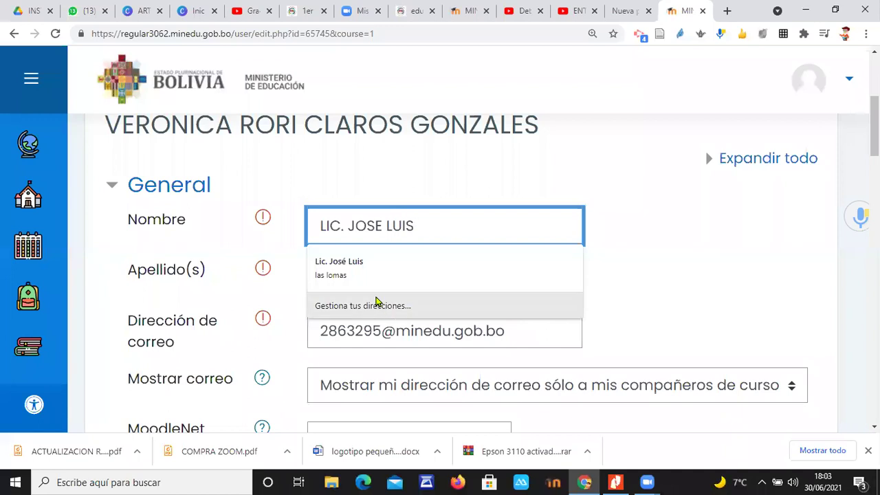
pyautogui.click(606, 236)
# Replace the Apellido(s) field with the new surname
pyautogui.moveTo(484, 267); pyautogui.dragTo(319, 291)
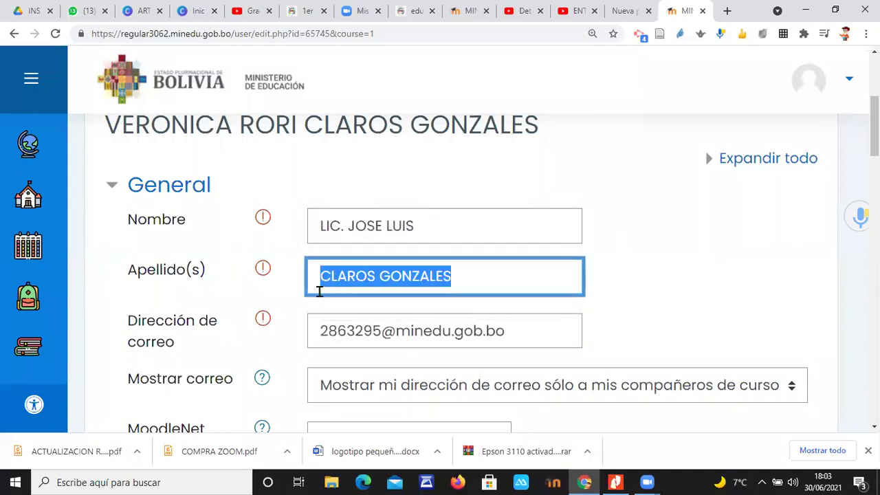
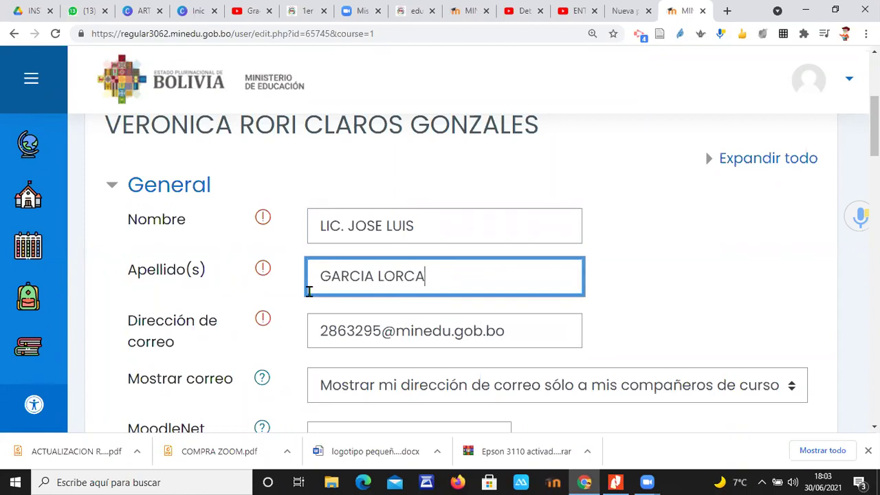
pyautogui.click(665, 255)
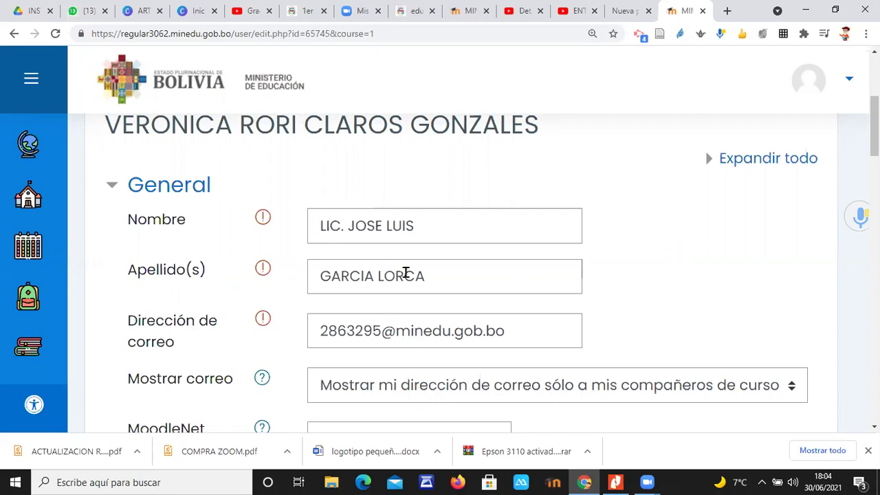
# Enter Cochabamba as the city in the edit-profile form
pyautogui.scroll(-1, 428, 275)
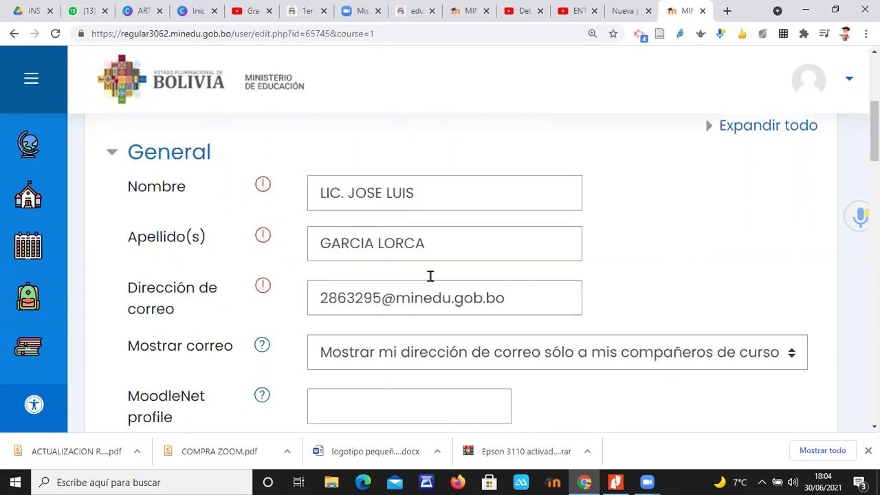
pyautogui.scroll(1, 413, 245)
pyautogui.scroll(-1, 371, 206)
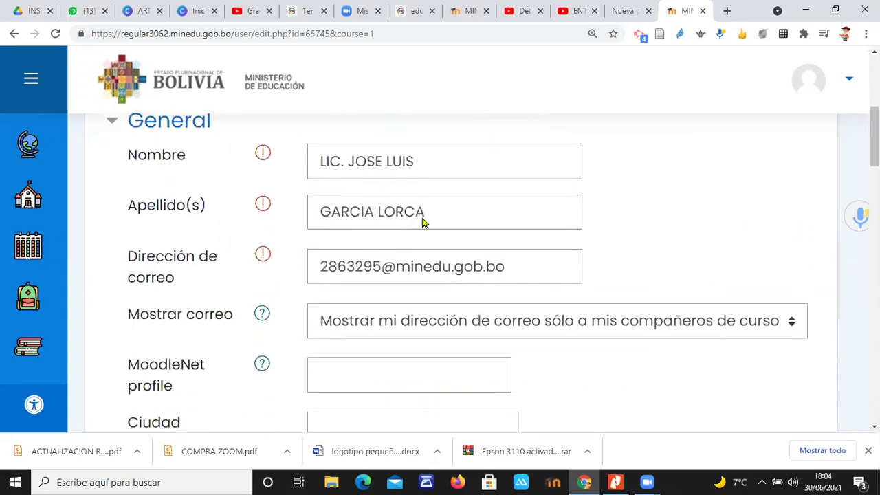
pyautogui.scroll(-5, 422, 222)
pyautogui.scroll(-1, 380, 235)
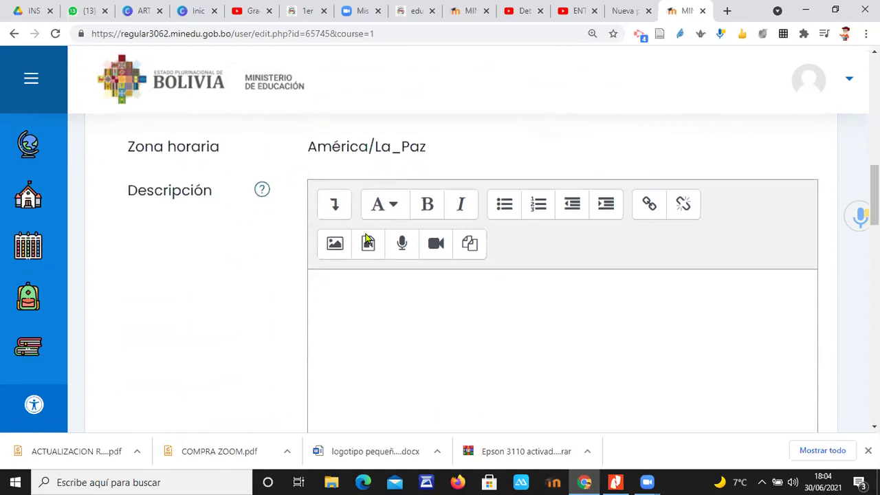
pyautogui.scroll(-3, 408, 295)
pyautogui.scroll(-3, 413, 273)
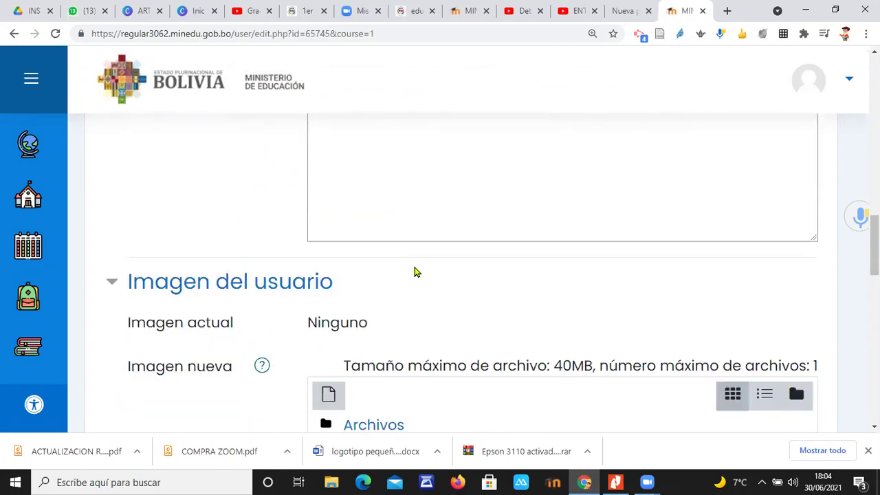
pyautogui.scroll(10, 414, 268)
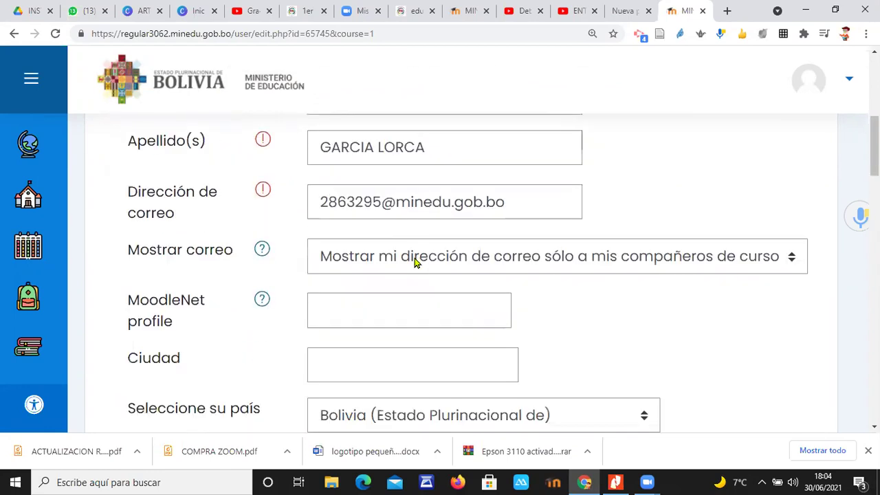
pyautogui.scroll(-1, 385, 272)
pyautogui.click(366, 288)
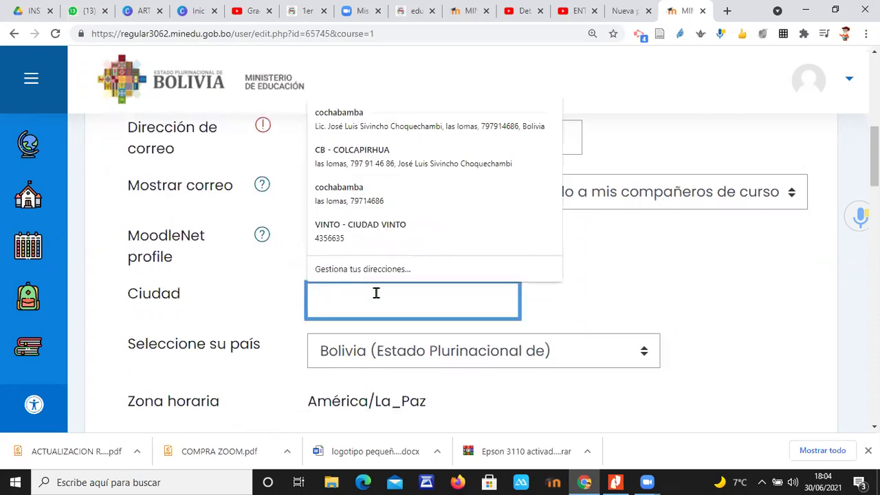
pyautogui.write('cOCHA')
pyautogui.press('BackSpace')
pyautogui.press('BackSpace')
pyautogui.press('BackSpace')
pyautogui.press('BackSpace')
pyautogui.press('BackSpace')
pyautogui.write('Co')
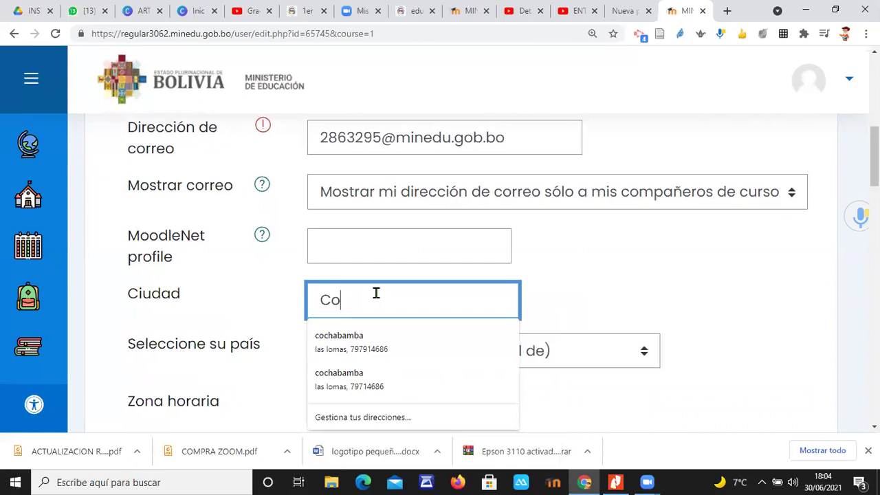
pyautogui.write('chabamb')
pyautogui.press('BackSpace')
pyautogui.write('mba')
pyautogui.click(598, 263)
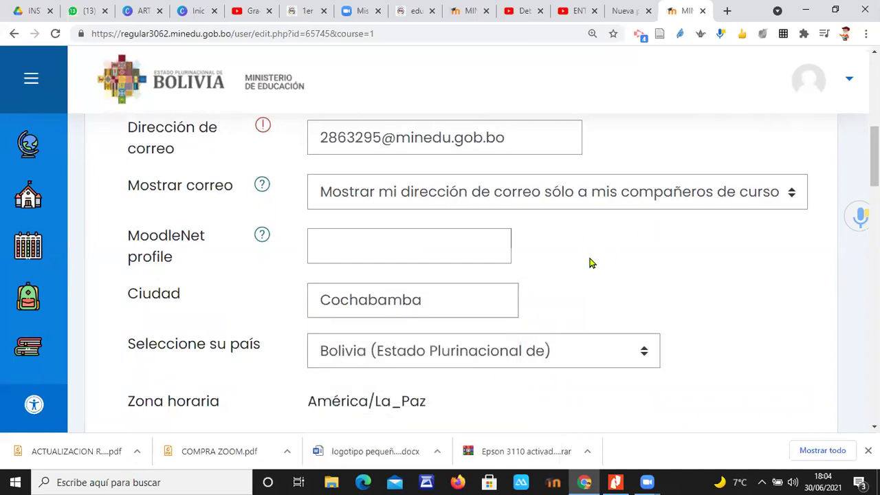
# Scroll down to the Imagen del usuario section and its empty Imagen nueva drop zone
pyautogui.scroll(-5, 567, 259)
pyautogui.scroll(-6, 540, 271)
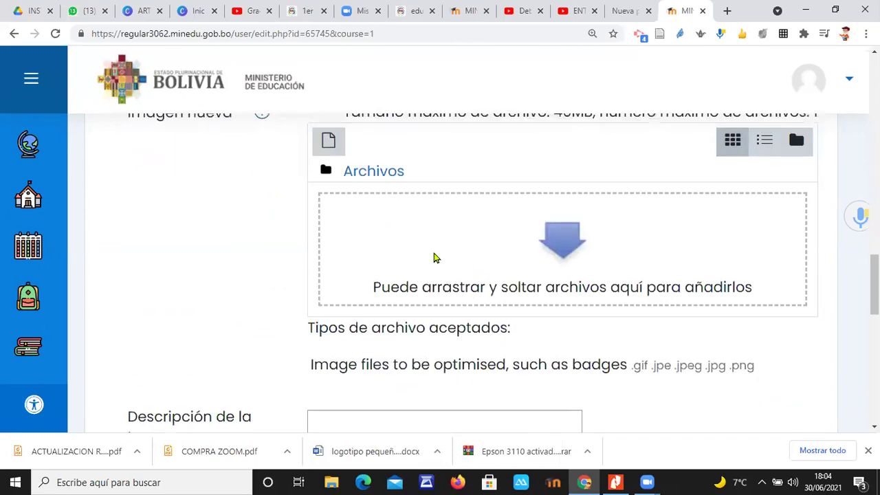
pyautogui.scroll(2, 434, 255)
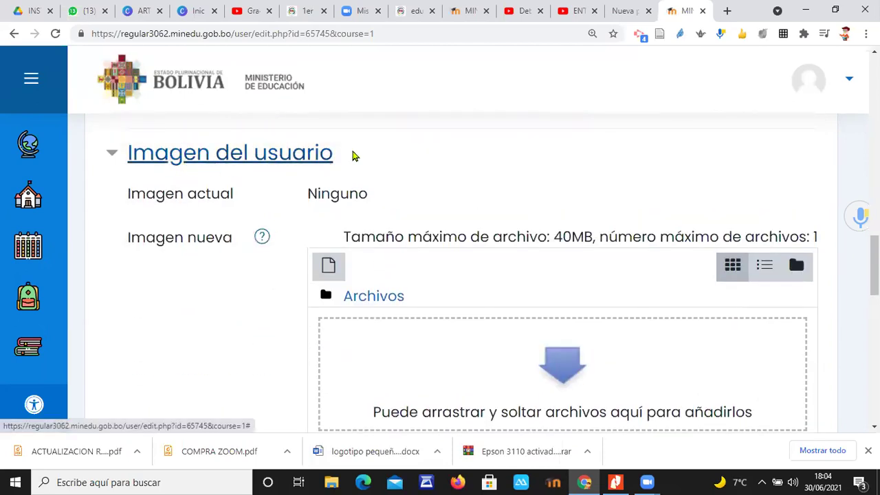
pyautogui.scroll(-1, 510, 225)
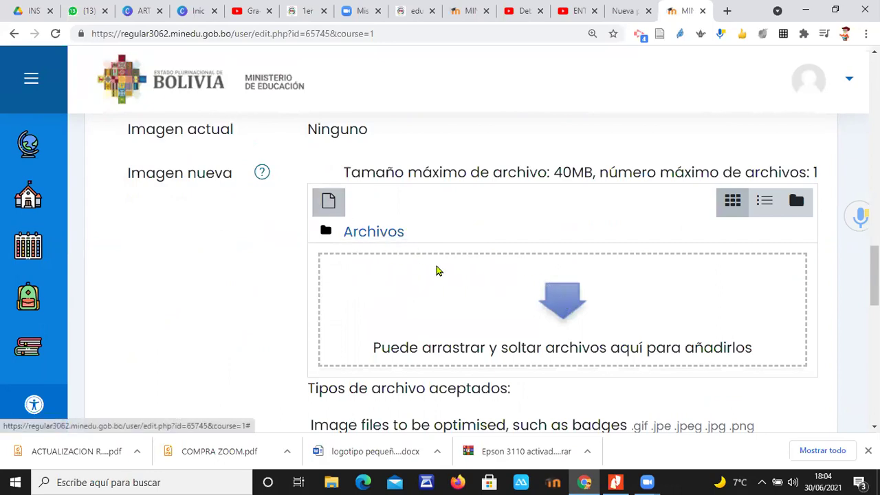
pyautogui.moveTo(372, 344); pyautogui.dragTo(777, 357)
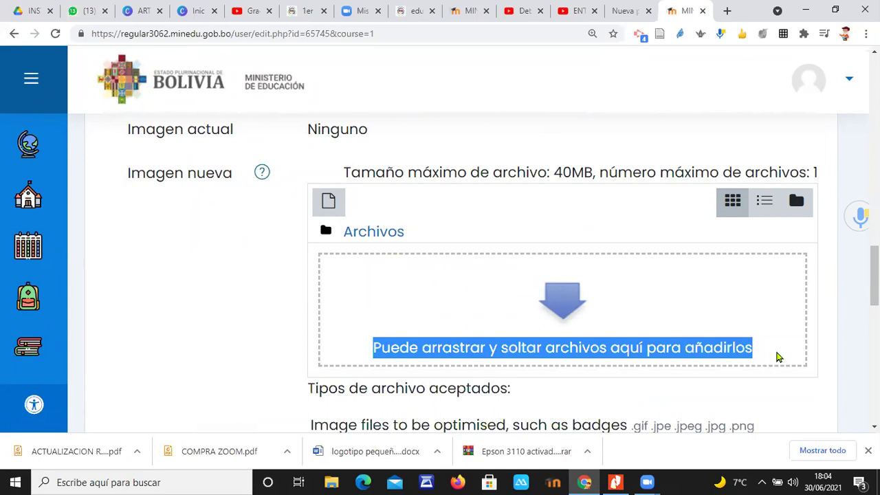
pyautogui.click(644, 308)
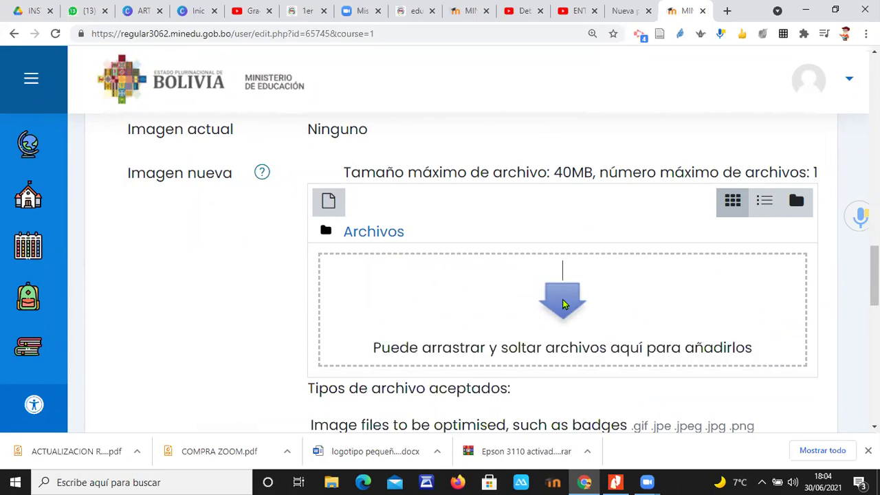
# Open the Selector de archivos from the Imagen nueva drop zone and switch to Subir un archivo
pyautogui.click(562, 304)
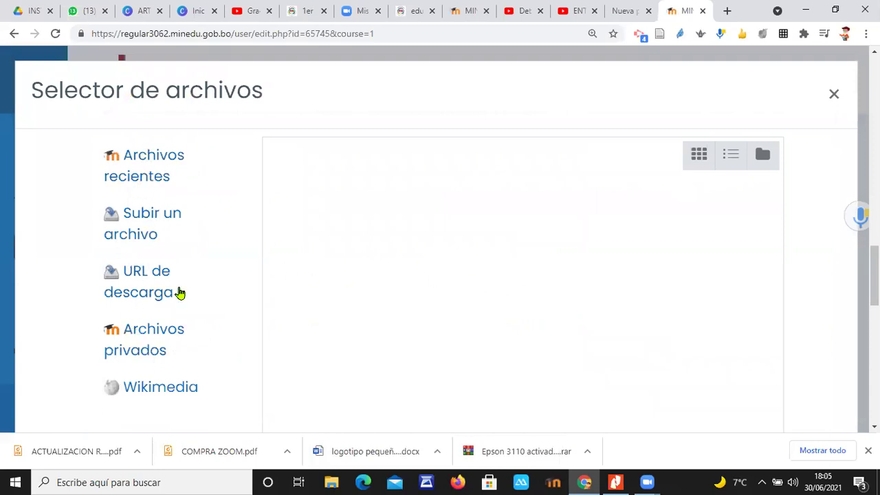
pyautogui.click(834, 96)
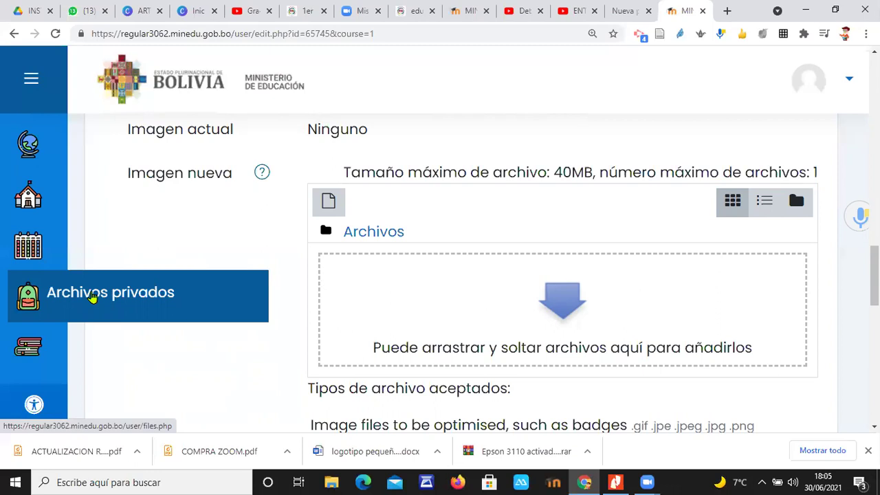
pyautogui.click(560, 297)
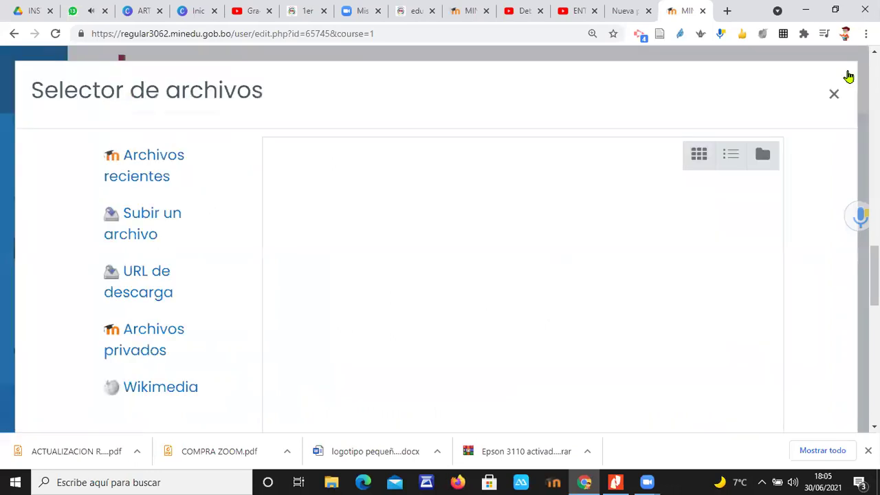
pyautogui.click(834, 92)
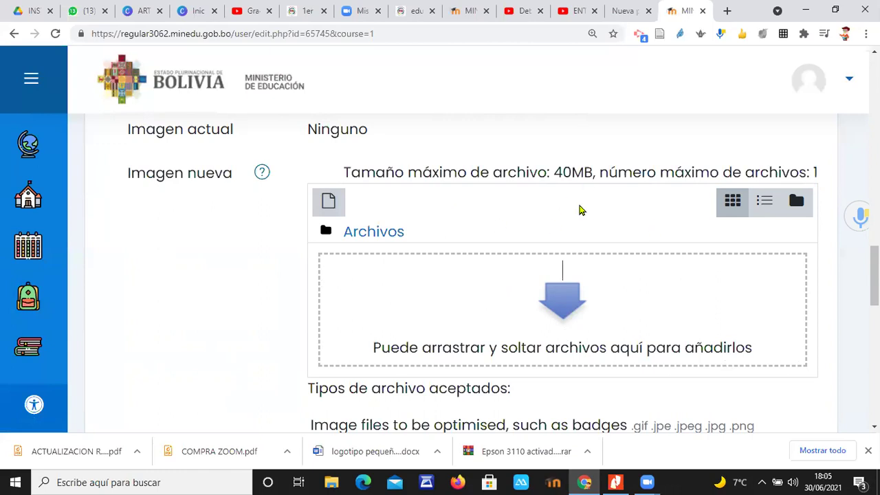
pyautogui.click(568, 304)
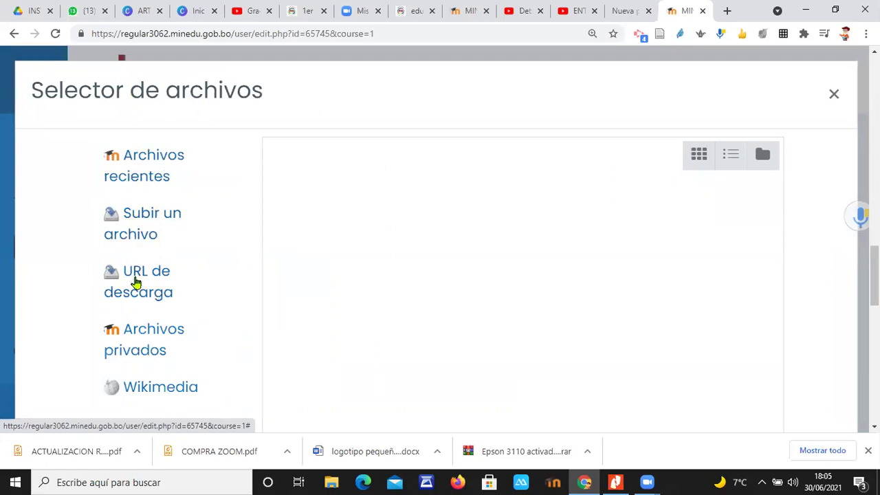
pyautogui.click(137, 344)
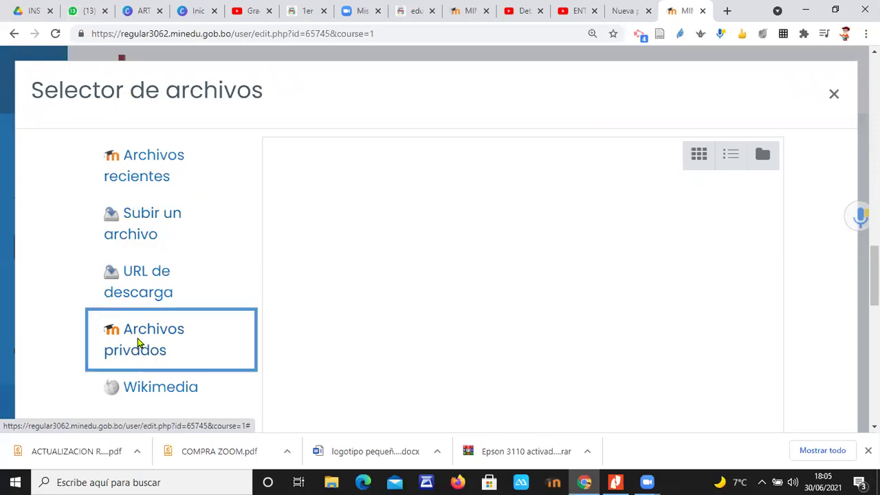
pyautogui.scroll(-2, 250, 238)
pyautogui.scroll(3, 424, 256)
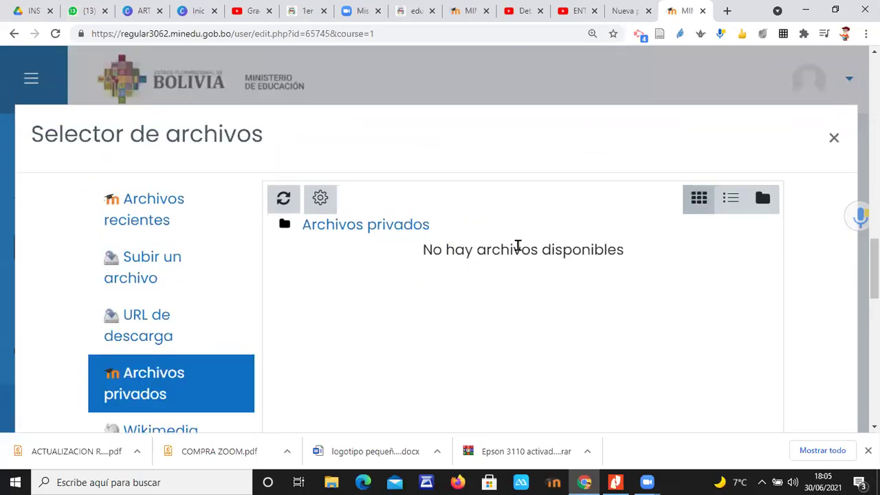
pyautogui.click(168, 265)
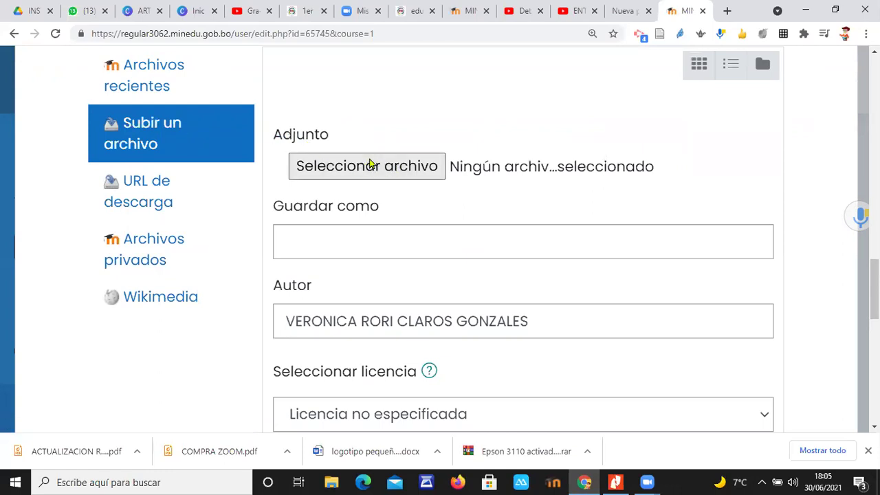
# Attach tecnologia-e1551386726435.jpg from the Descargas folder to the upload form
pyautogui.click(394, 171)
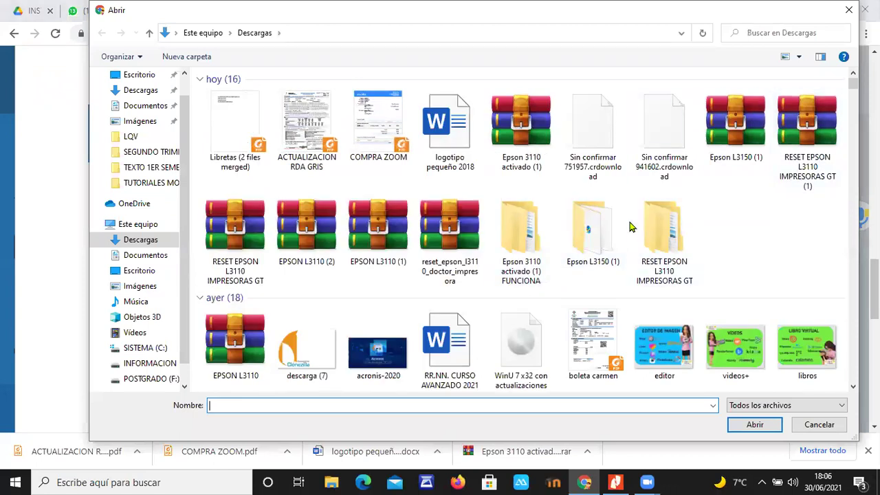
pyautogui.scroll(-1, 631, 227)
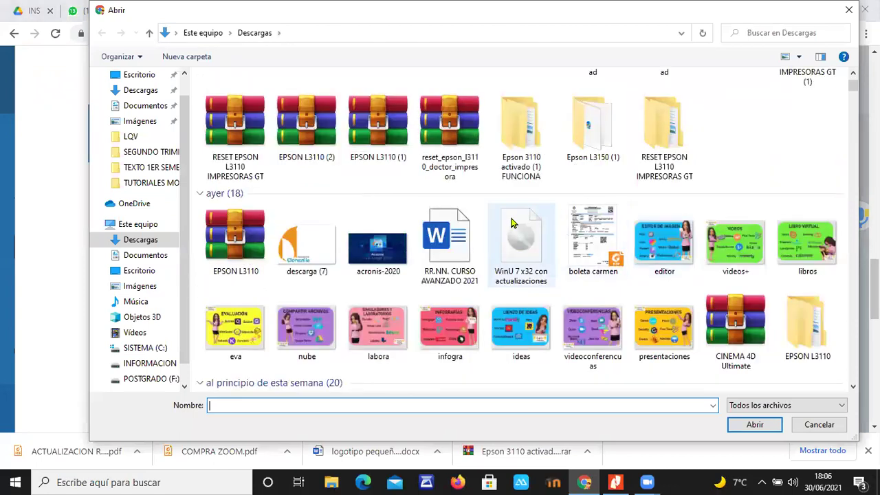
pyautogui.scroll(-3, 457, 220)
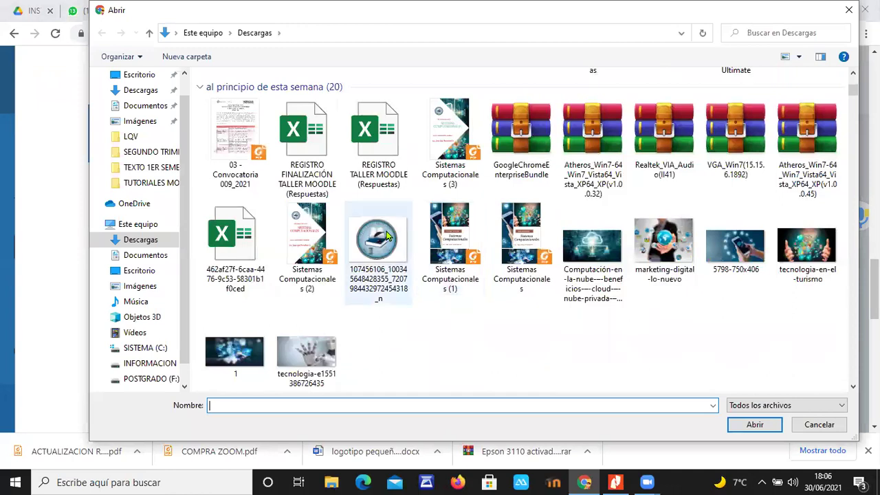
pyautogui.doubleClick(313, 354)
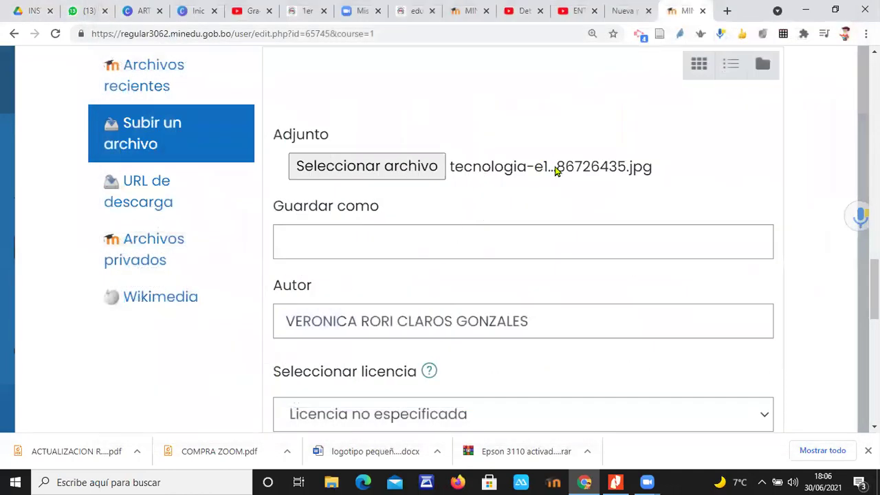
pyautogui.scroll(-3, 562, 167)
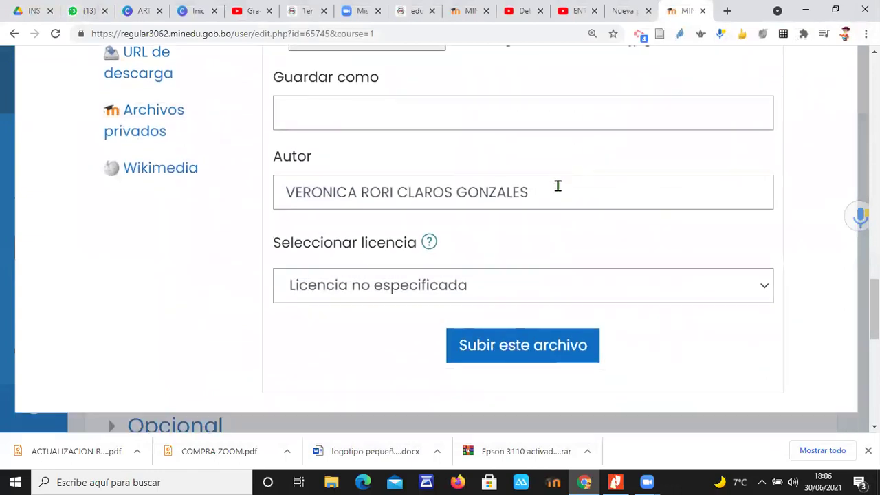
# Upload the image and save with Actualizar información personal
pyautogui.click(505, 286)
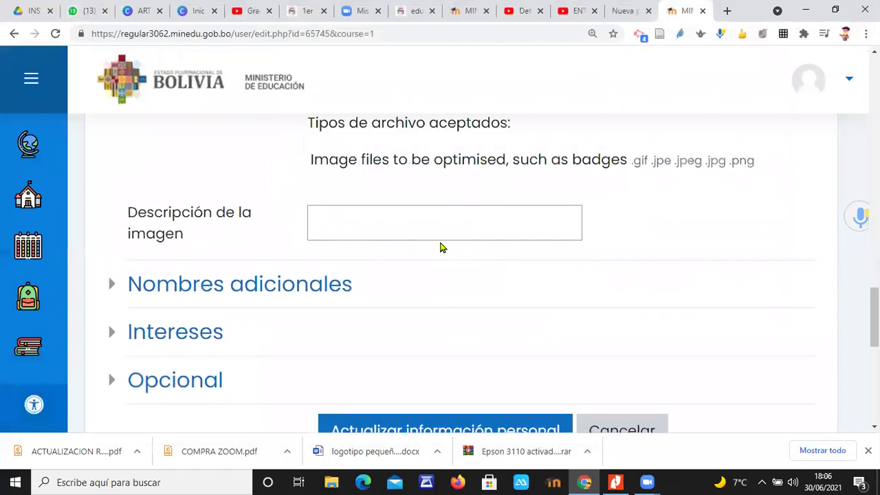
pyautogui.scroll(-2, 484, 254)
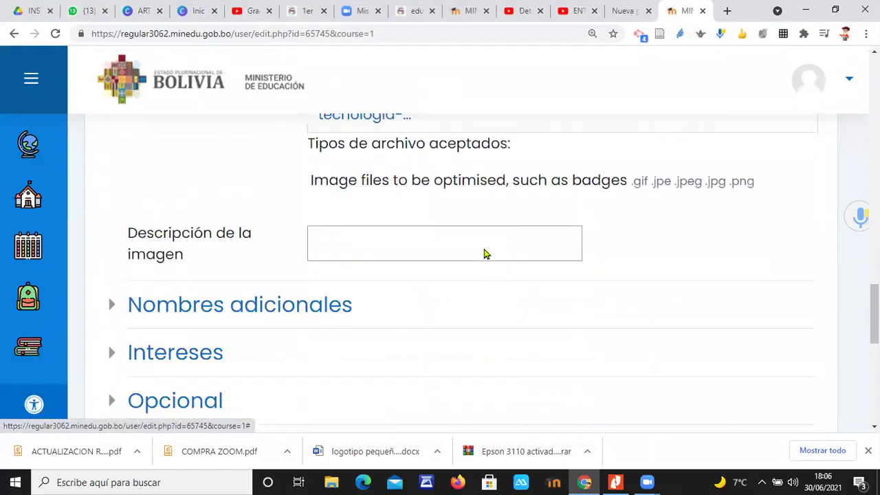
pyautogui.scroll(-3, 484, 255)
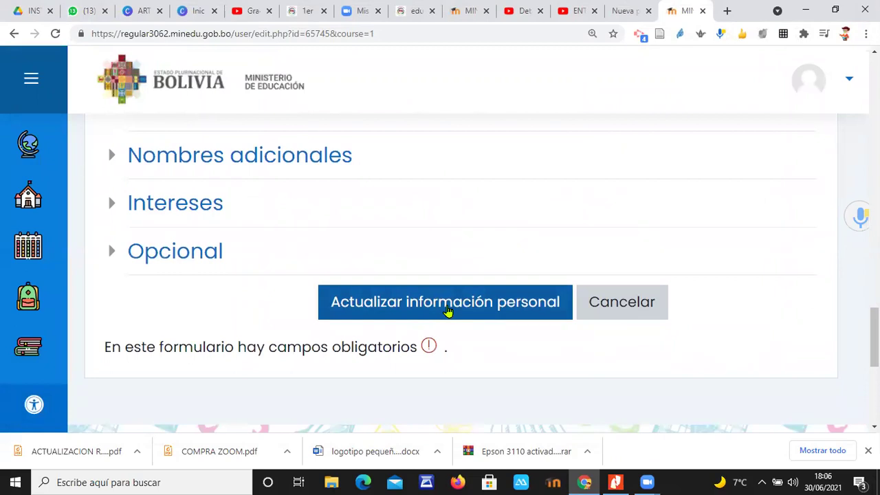
pyautogui.click(447, 311)
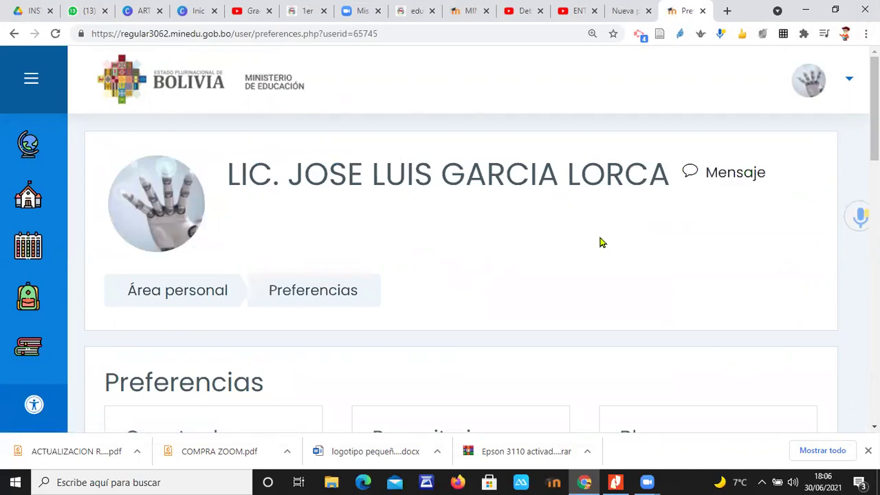
# Reduce the browser zoom back to normal and review the updated Preferencias page
pyautogui.moveTo(664, 176); pyautogui.dragTo(237, 176)
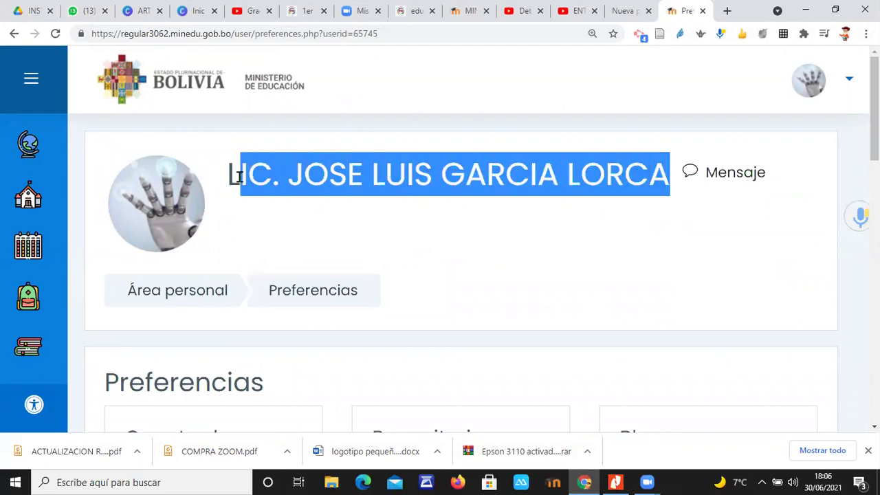
pyautogui.click(351, 212)
pyautogui.hotkey('ctrl', '-')
pyautogui.hotkey('ctrl', '-')
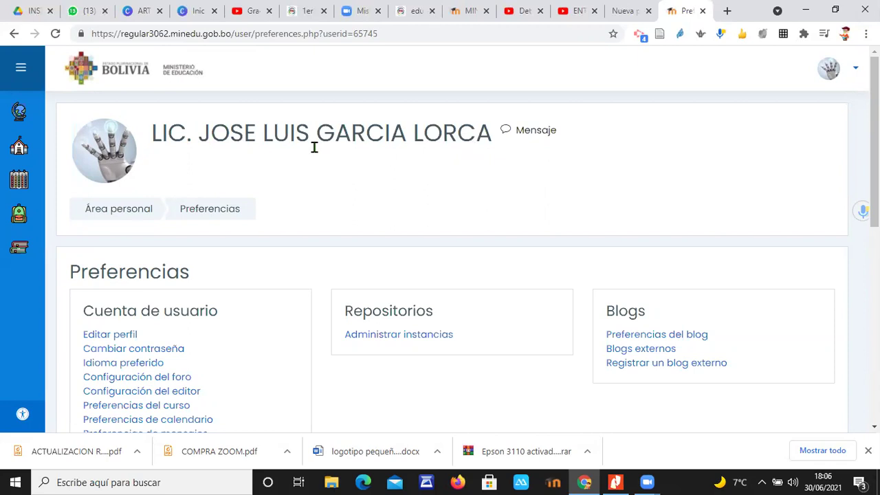
pyautogui.scroll(-2, 314, 151)
pyautogui.scroll(2, 275, 138)
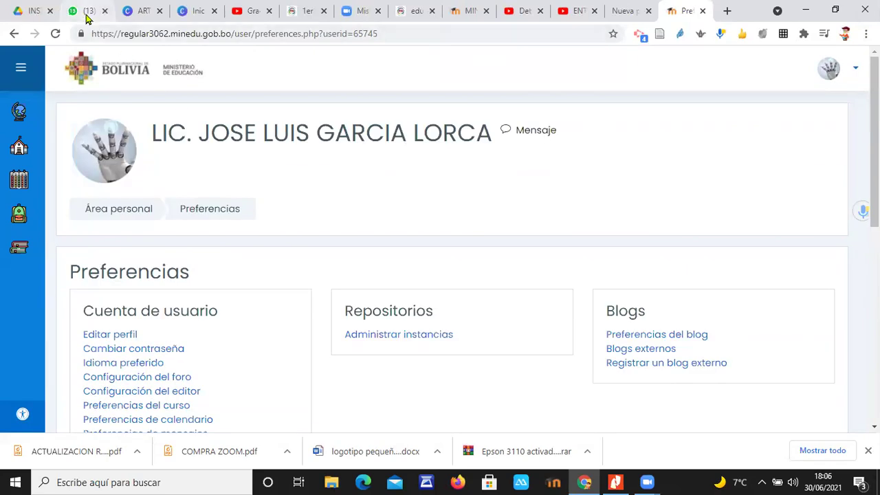
pyautogui.click(88, 13)
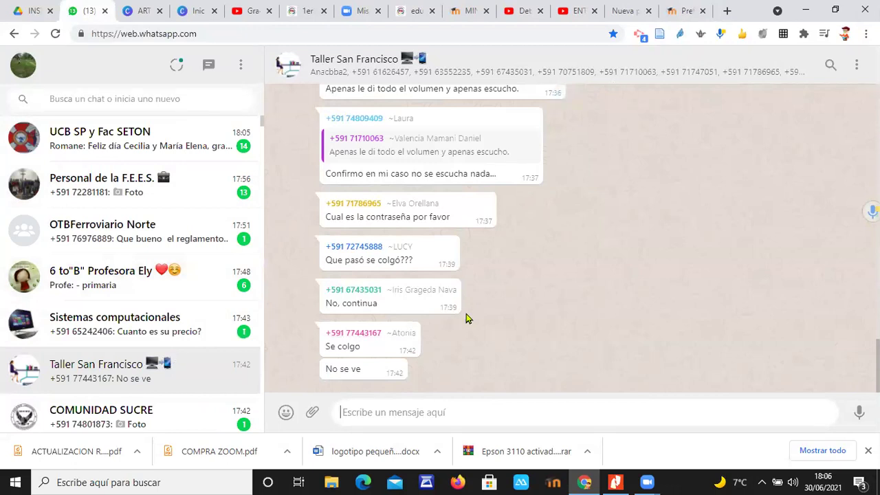
pyautogui.scroll(2, 465, 317)
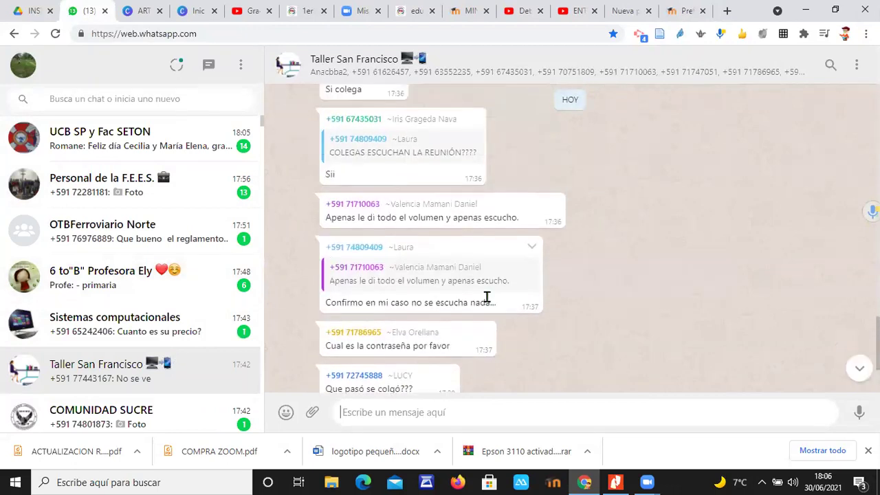
pyautogui.scroll(-2, 486, 296)
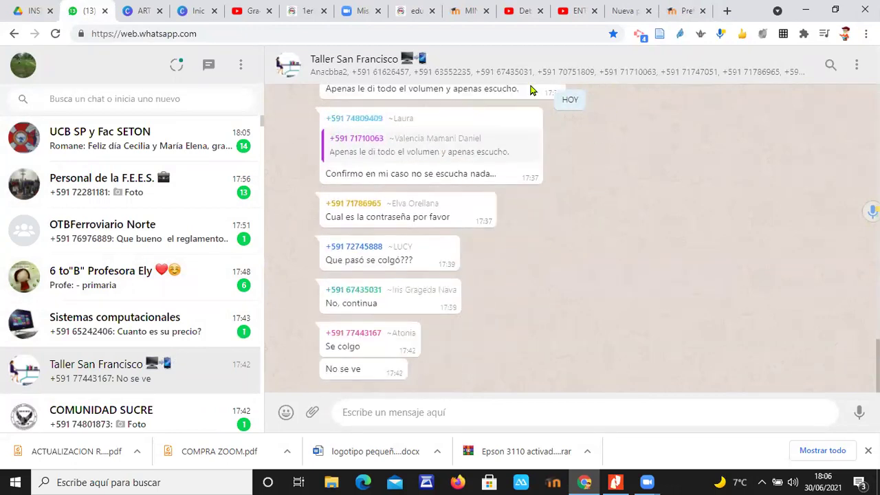
pyautogui.hotkey('ctrl', '9')
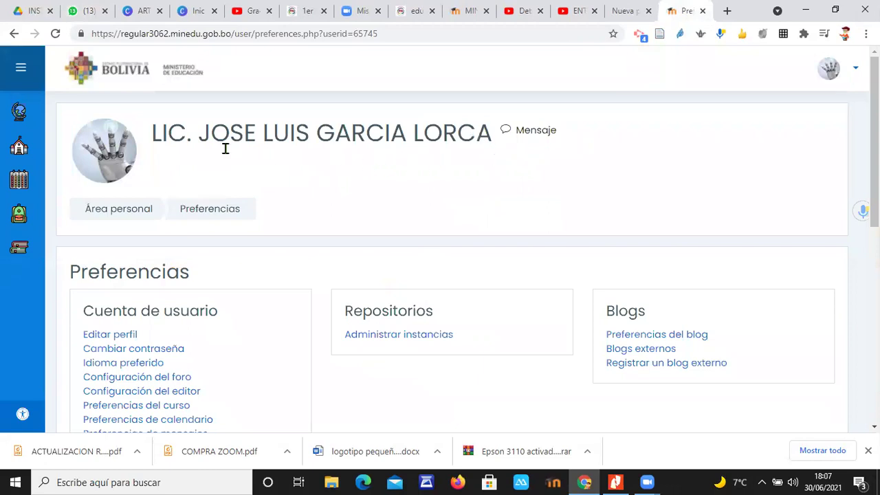
# Go to the personal dashboard and scroll through the Vista general de curso cards, back up to recently accessed courses
pyautogui.click(32, 121)
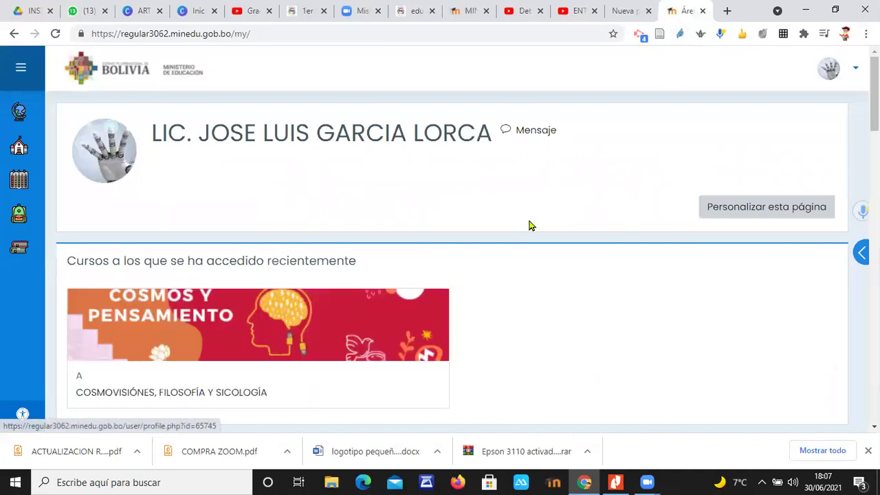
pyautogui.scroll(-2, 618, 261)
pyautogui.scroll(-5, 627, 267)
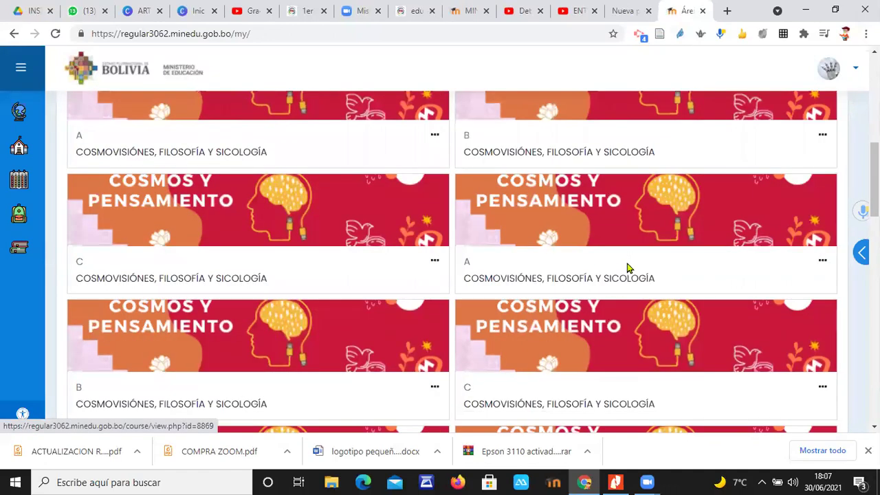
pyautogui.scroll(7, 627, 267)
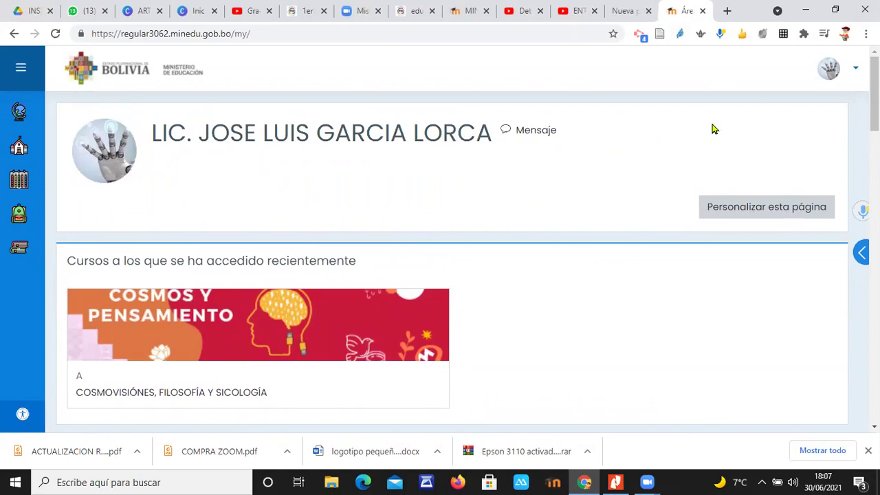
pyautogui.scroll(-2, 218, 238)
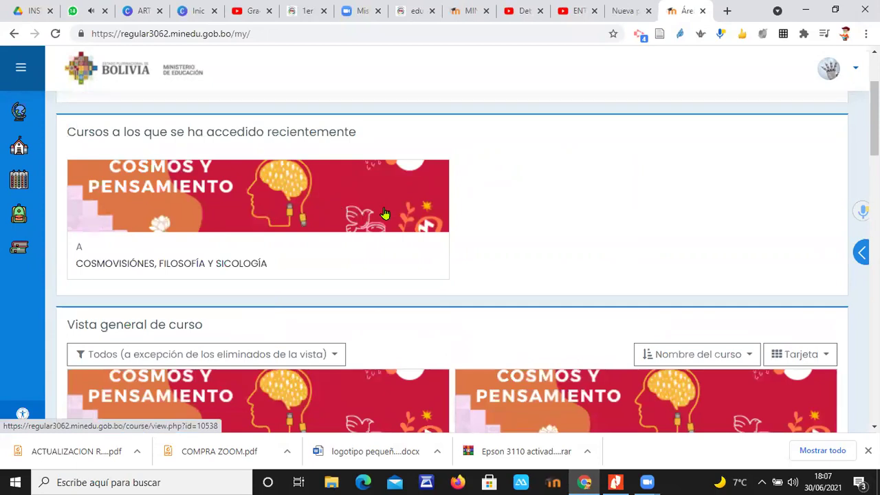
pyautogui.scroll(-1, 409, 212)
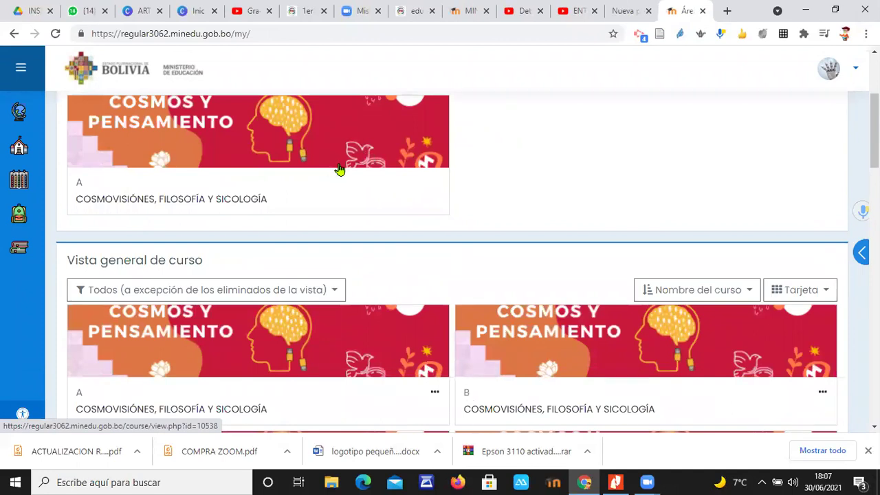
pyautogui.scroll(-1, 291, 334)
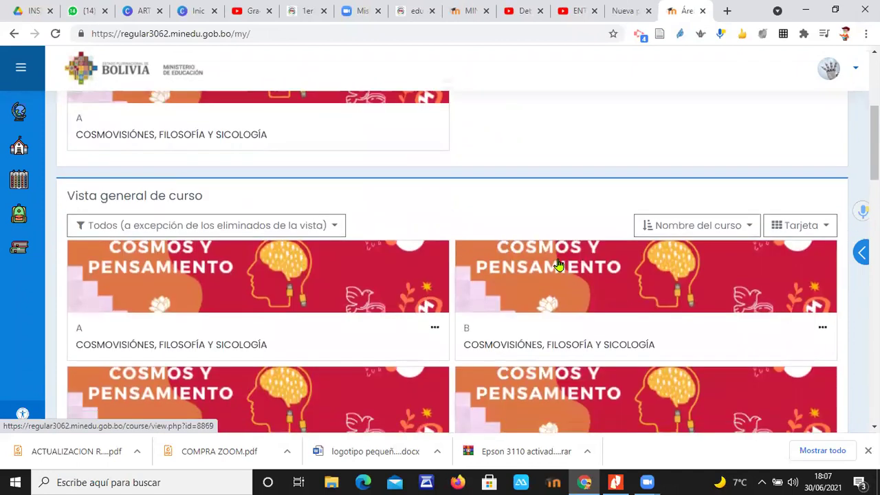
pyautogui.scroll(-3, 354, 359)
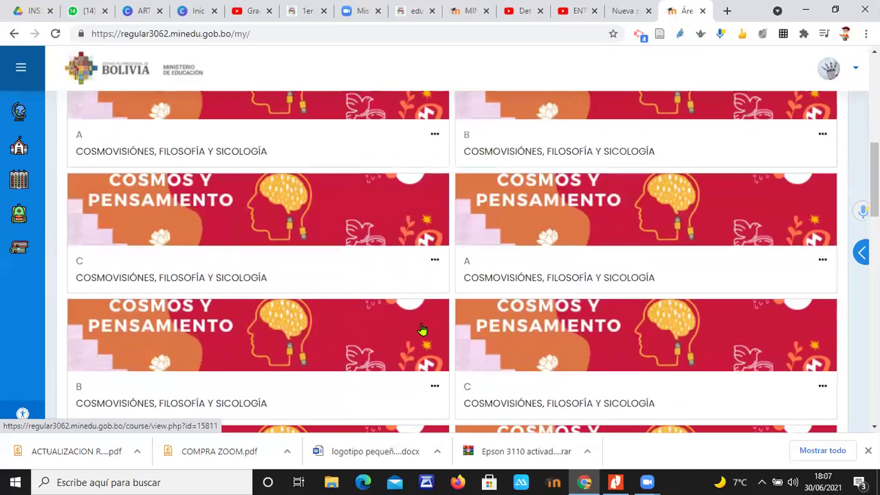
pyautogui.scroll(-3, 481, 275)
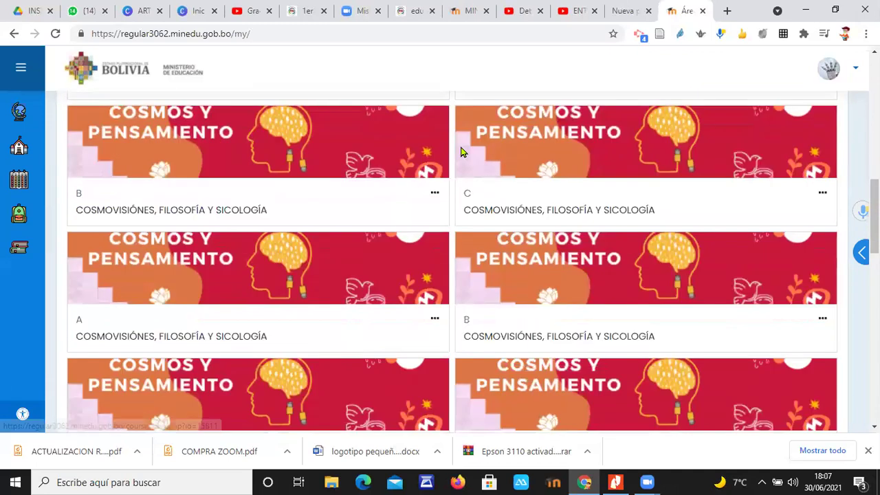
pyautogui.scroll(-2, 468, 317)
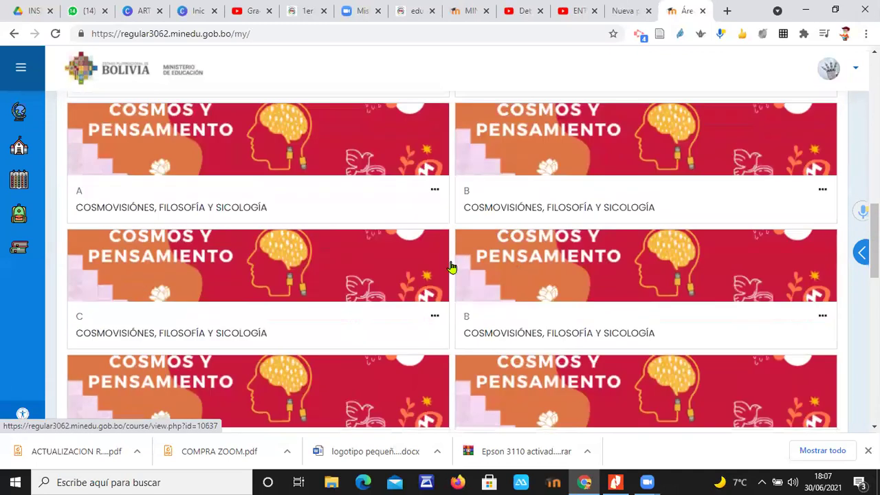
pyautogui.scroll(-2, 541, 364)
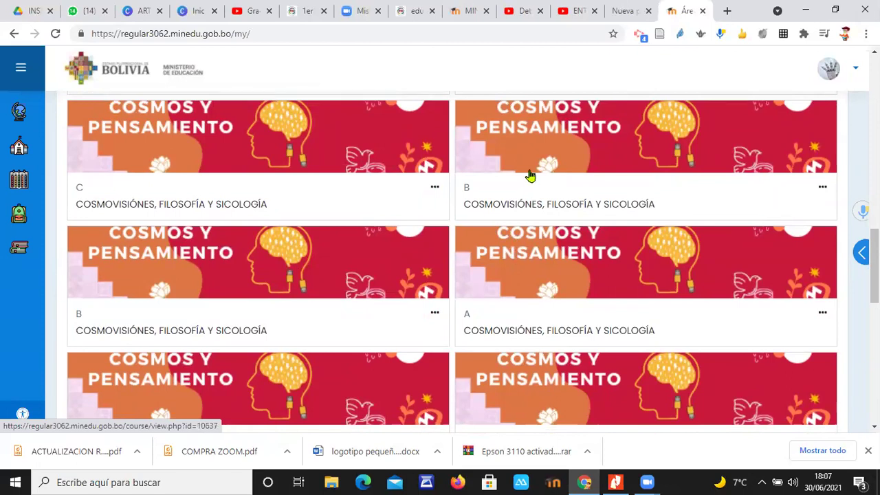
pyautogui.scroll(-2, 529, 272)
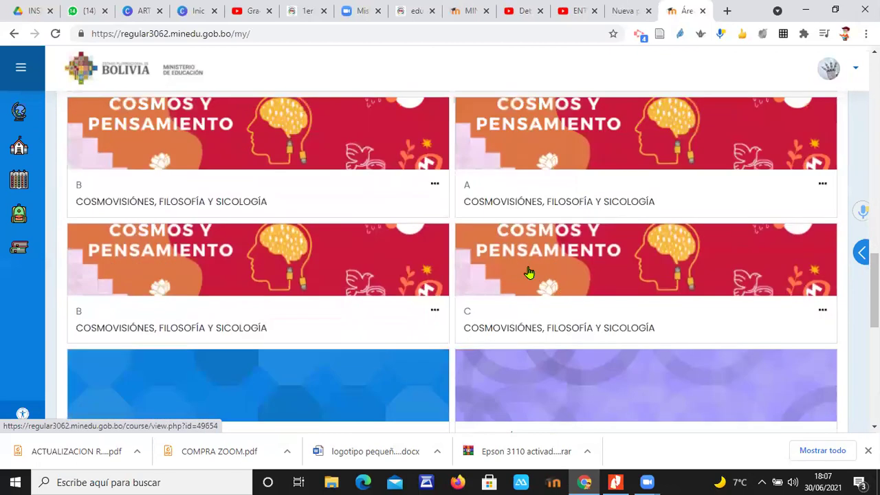
pyautogui.scroll(-3, 522, 216)
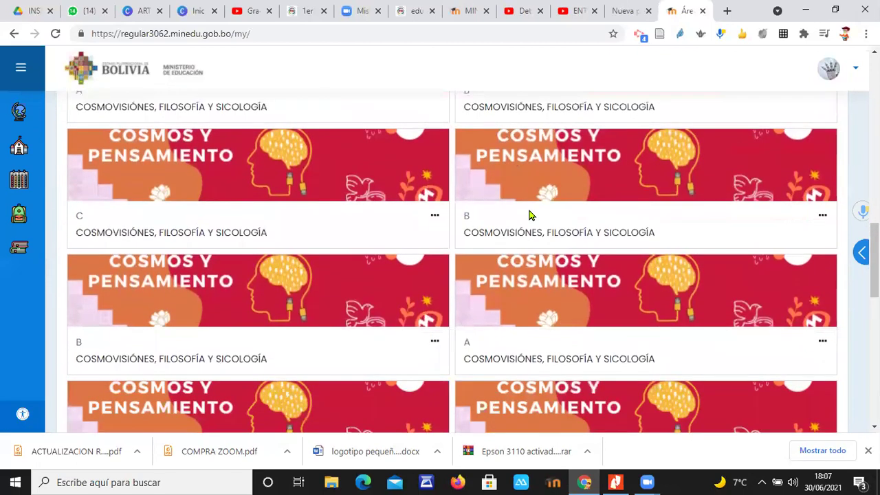
pyautogui.scroll(10, 528, 214)
pyautogui.scroll(-2, 529, 216)
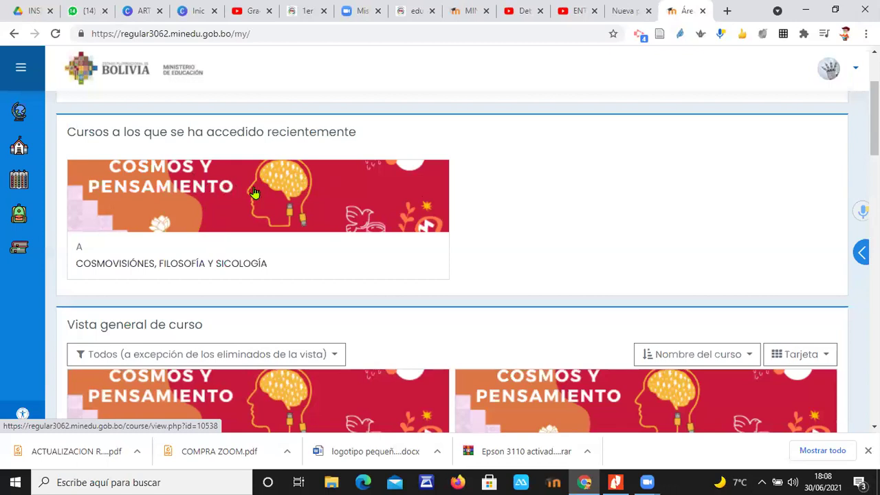
pyautogui.scroll(-3, 314, 257)
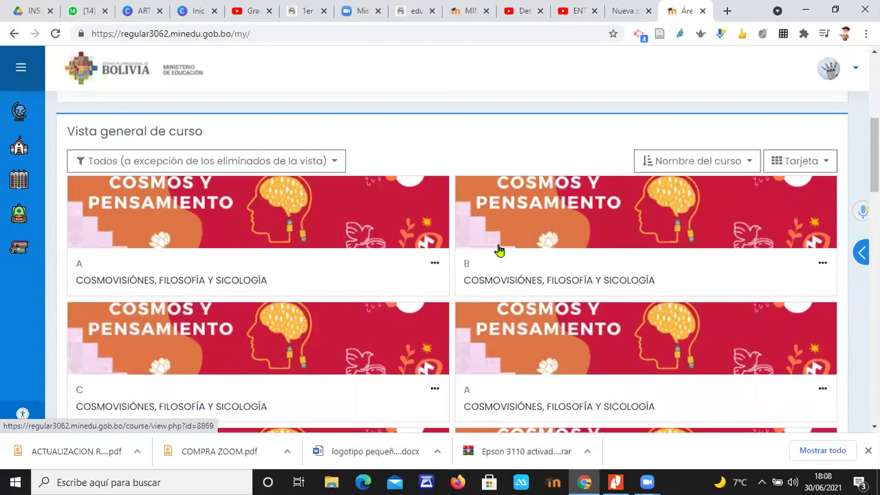
pyautogui.scroll(3, 310, 227)
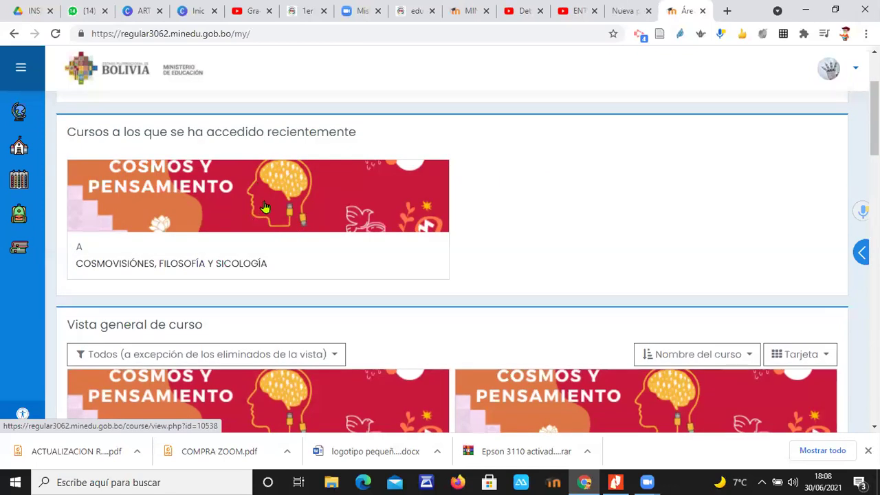
# Open the COSMOVISIÓNES, FILOSOFÍA Y SICOLOGÍA card under Cursos a los que se ha accedido recientemente
pyautogui.click(214, 188)
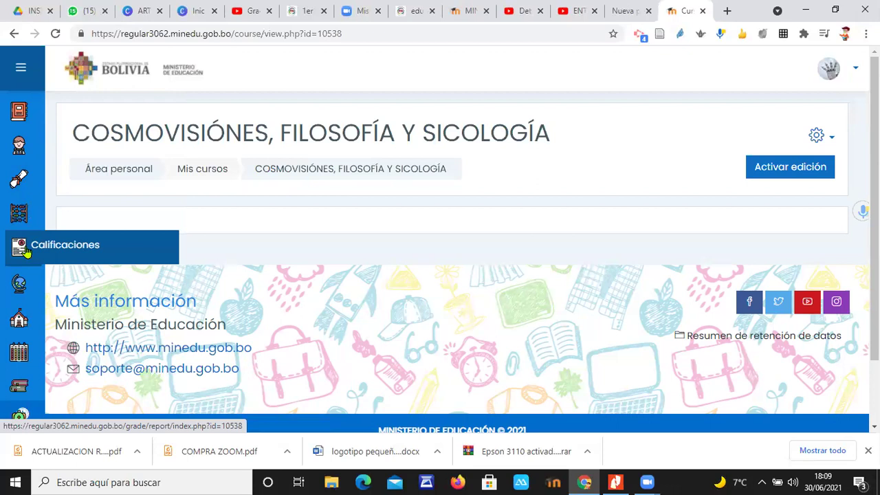
# Open the course's Estudiantes list and scroll through its 36 enrolled participants
pyautogui.click(22, 146)
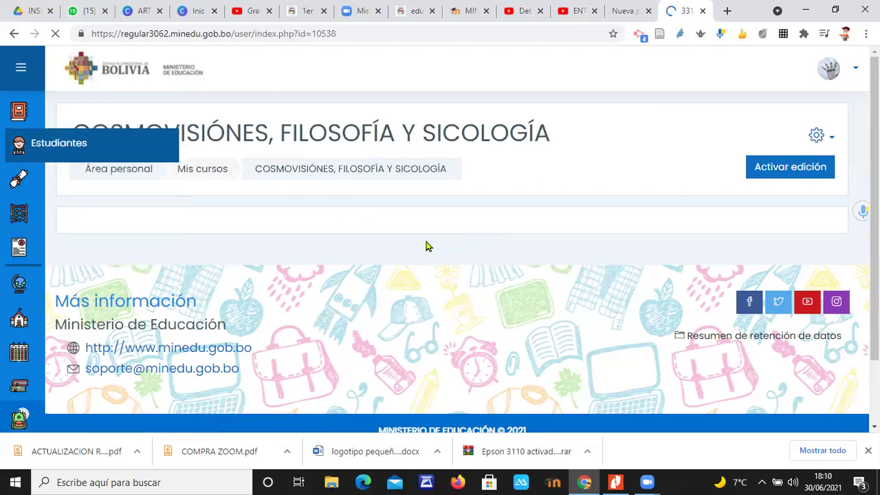
pyautogui.scroll(-1, 422, 243)
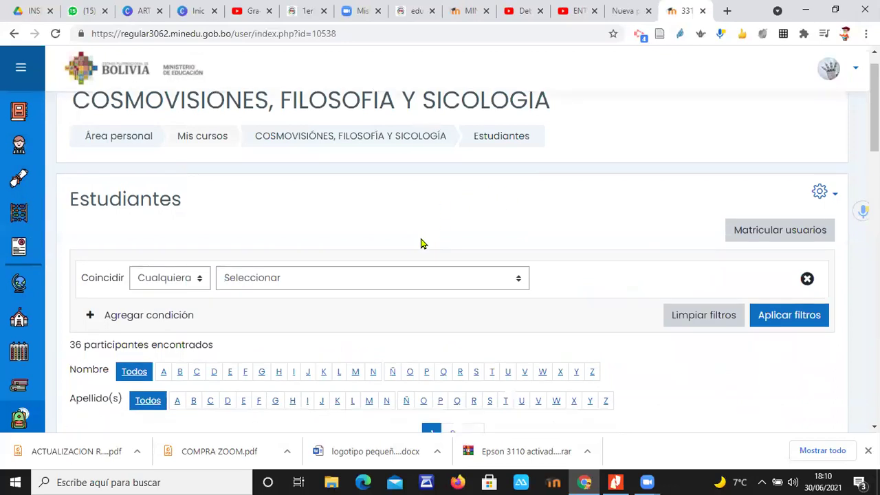
pyautogui.scroll(-6, 422, 244)
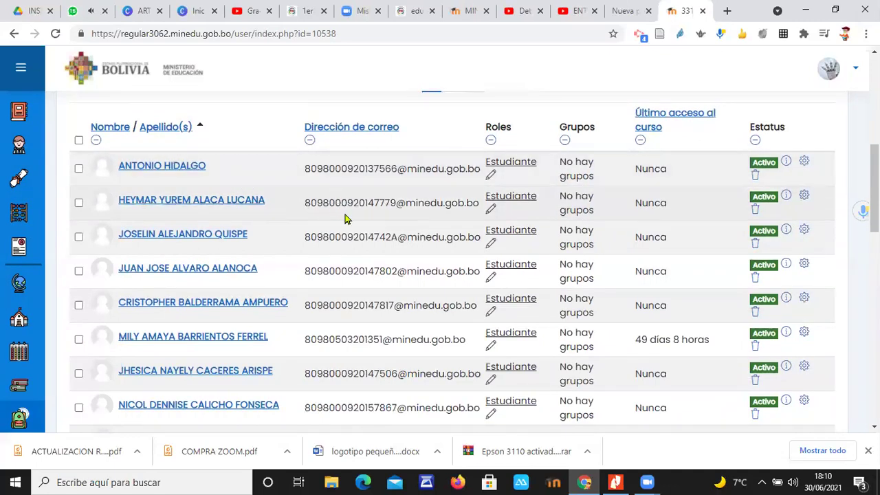
pyautogui.scroll(-1, 356, 222)
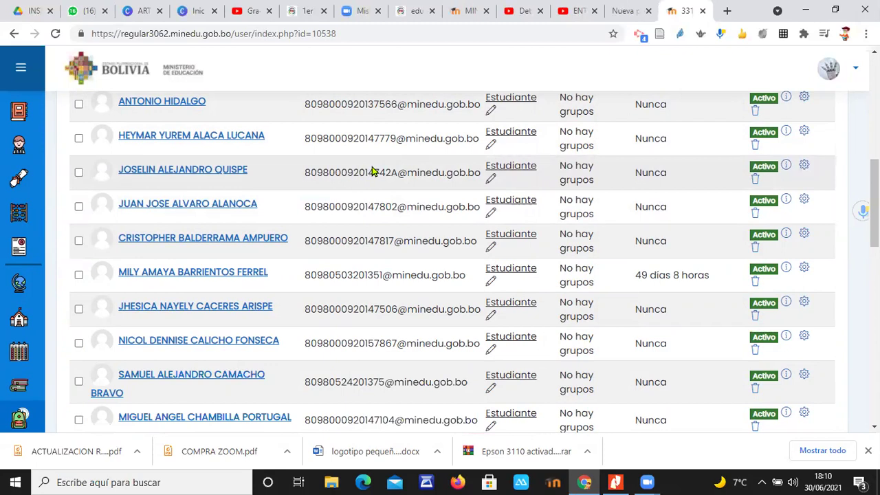
pyautogui.scroll(1, 372, 172)
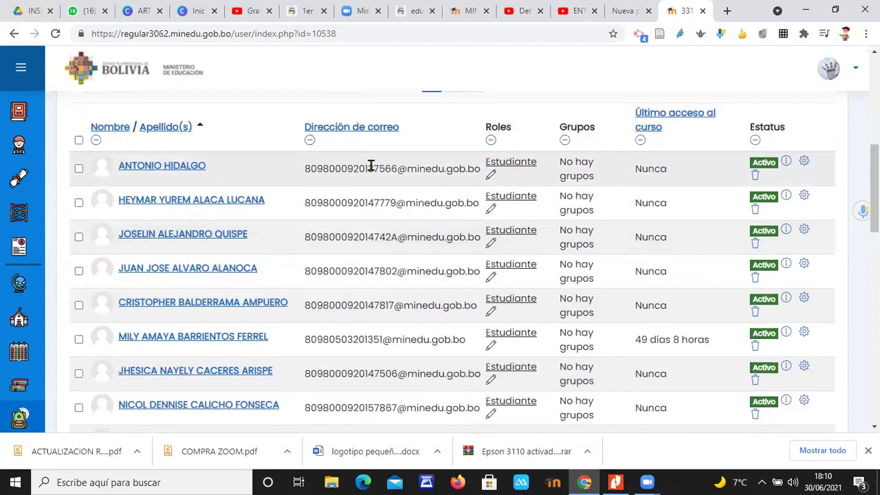
pyautogui.scroll(1, 371, 172)
pyautogui.scroll(-1, 369, 216)
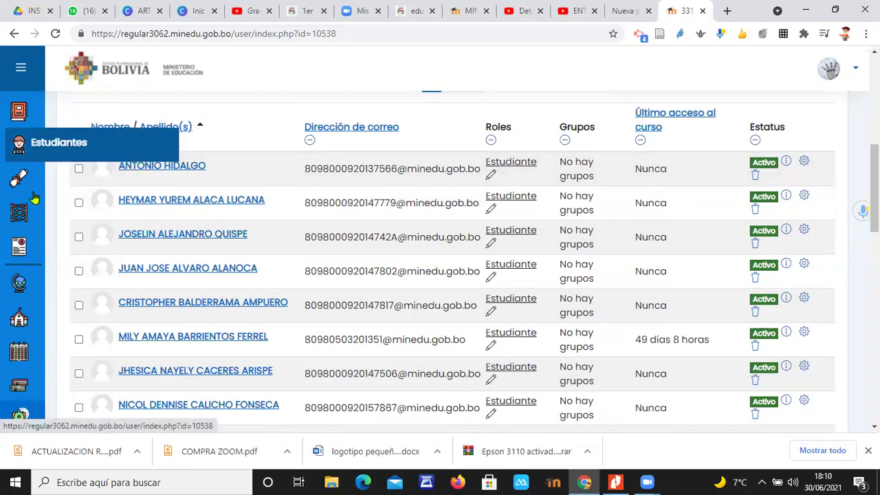
# Return to Área personal and open the group B Cosmovisiónes, Filosofía y Sicología course card
pyautogui.click(19, 289)
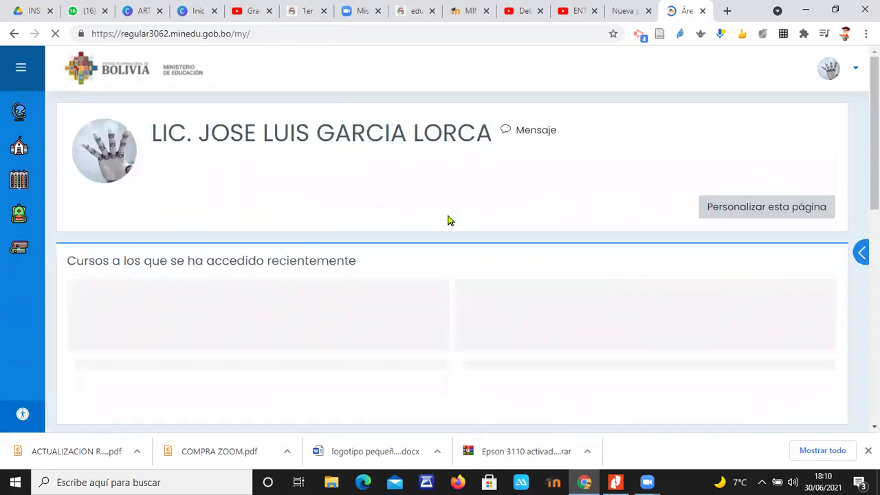
pyautogui.scroll(-3, 477, 202)
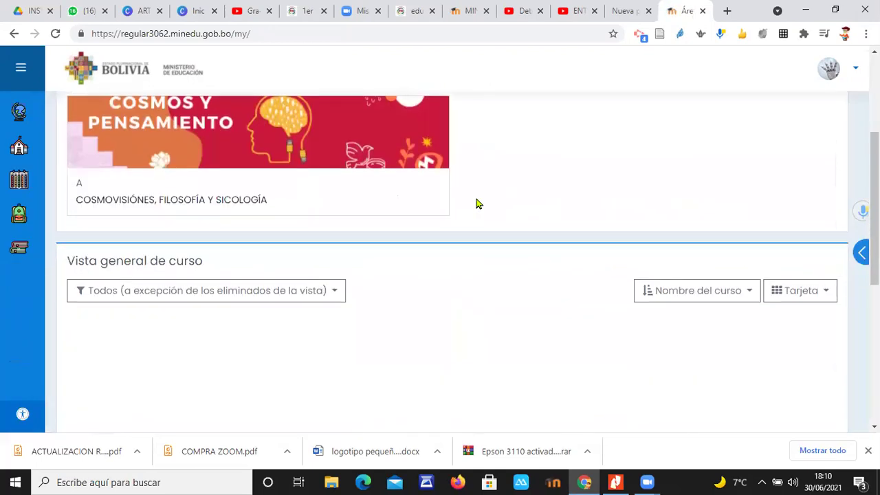
pyautogui.scroll(-2, 473, 202)
pyautogui.scroll(-3, 473, 203)
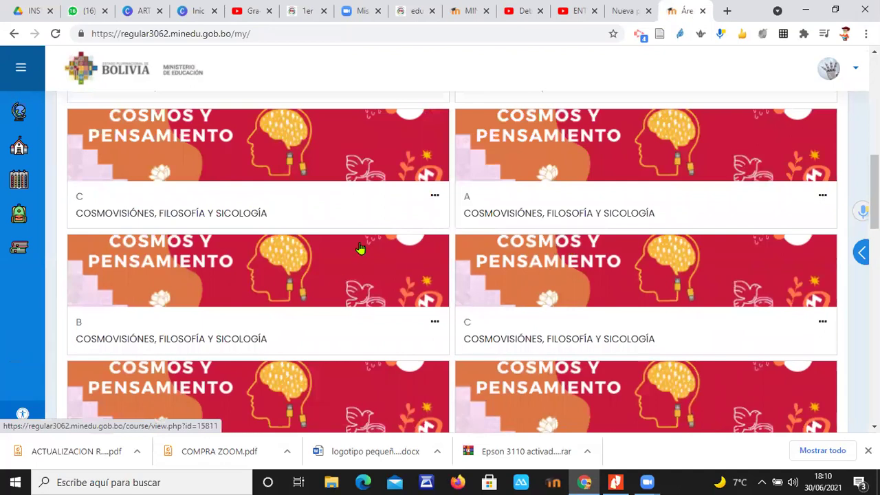
pyautogui.scroll(-2, 588, 272)
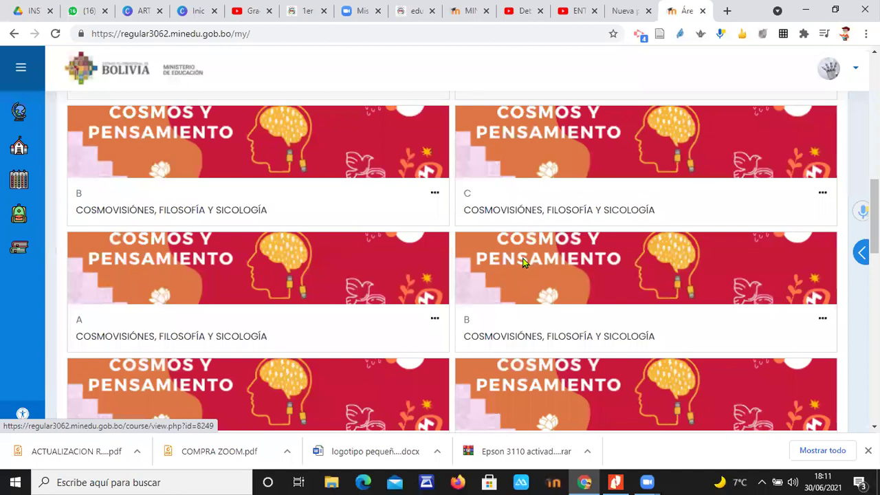
pyautogui.click(524, 262)
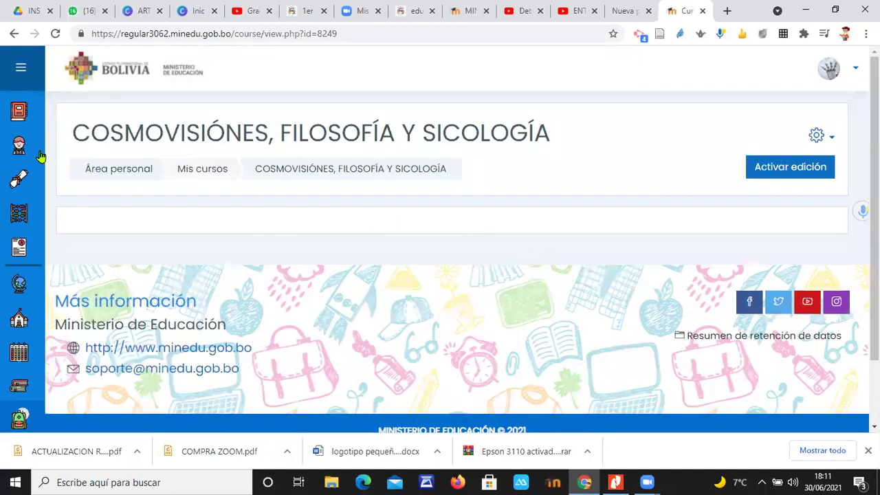
# List the group B course's 24 enrolled students, then return to Área personal
pyautogui.click(32, 151)
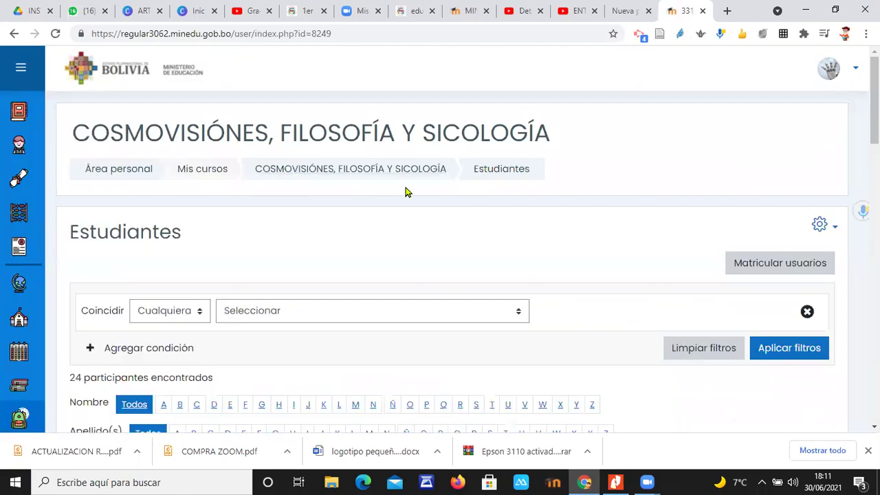
pyautogui.scroll(-5, 405, 199)
pyautogui.scroll(-1, 404, 213)
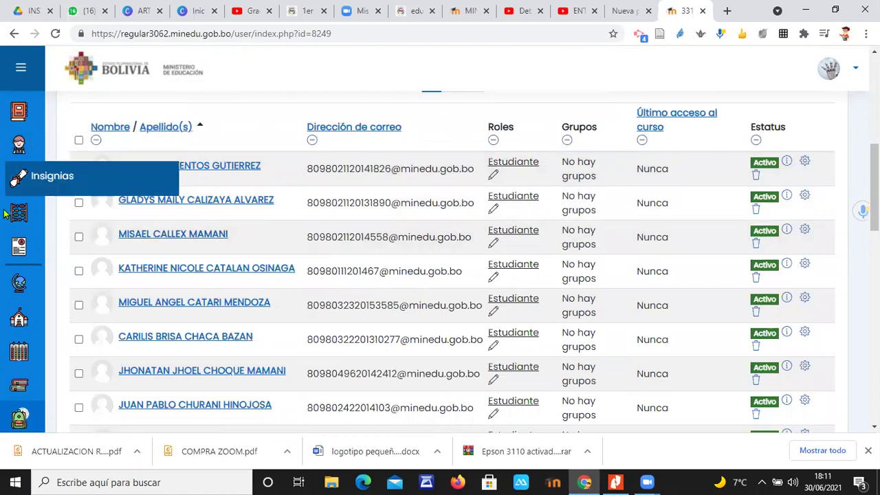
pyautogui.click(175, 282)
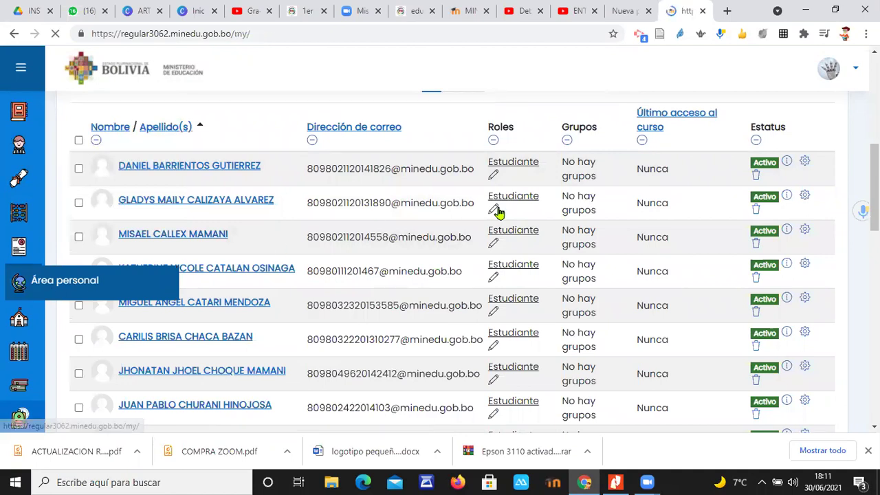
# Open the Sexto B Cosmovisiónes, Filosofía y Sicología course from the Vista general de curso grid
pyautogui.scroll(-3, 413, 249)
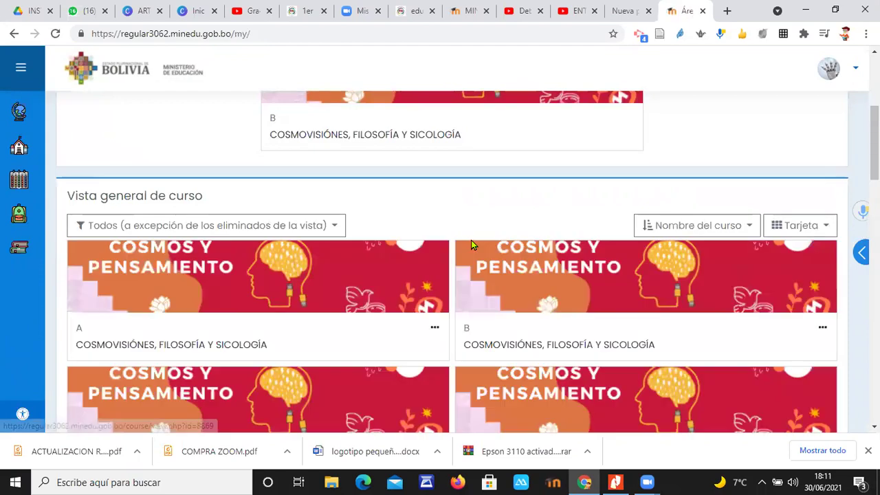
pyautogui.scroll(-5, 471, 240)
pyautogui.scroll(-3, 382, 269)
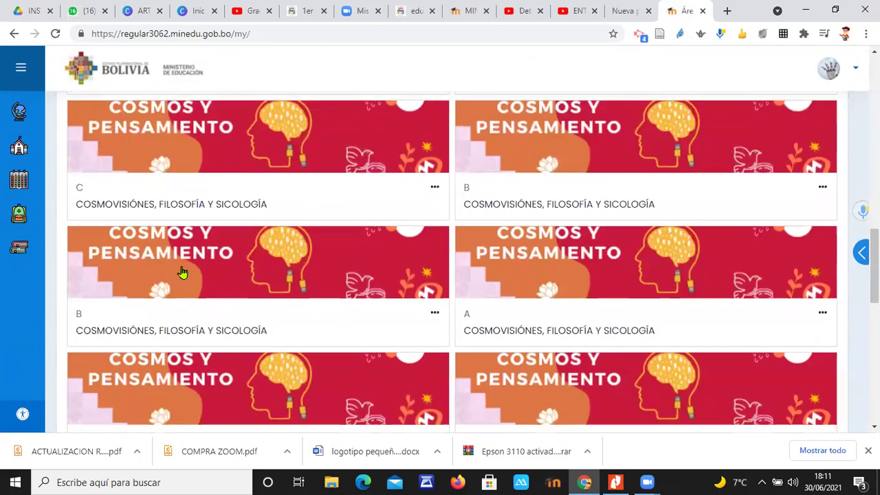
pyautogui.click(130, 260)
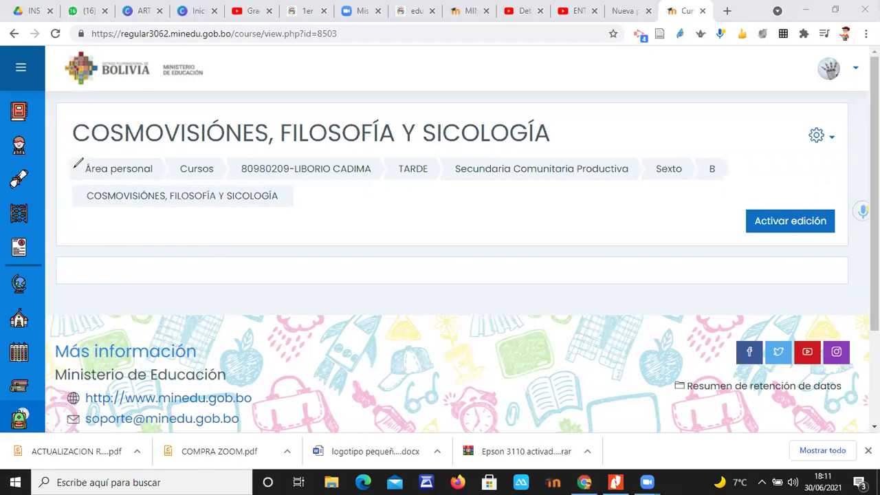
pyautogui.moveTo(71, 155)
pyautogui.mouseDown()
pyautogui.moveTo(679, 146)
pyautogui.moveTo(726, 187)
pyautogui.moveTo(439, 202)
pyautogui.moveTo(231, 175)
pyautogui.moveTo(97, 179)
pyautogui.moveTo(86, 156)
pyautogui.moveTo(222, 184)
pyautogui.moveTo(463, 196)
pyautogui.mouseUp()
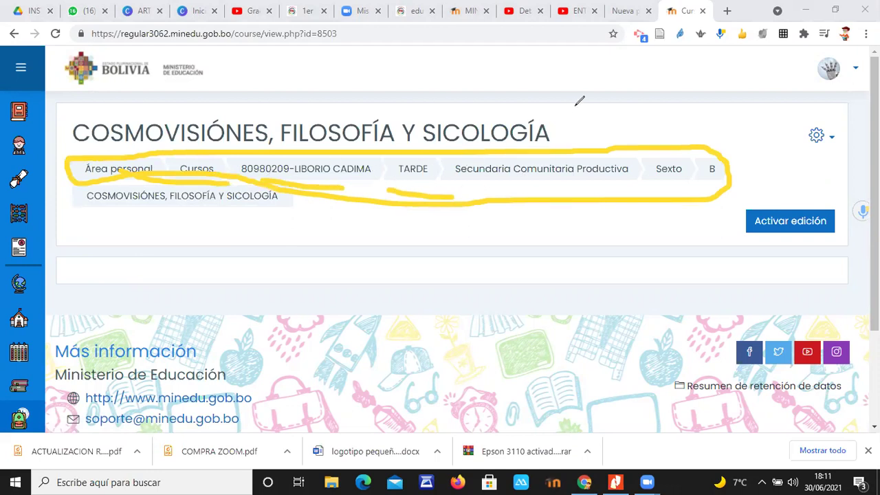
pyautogui.press('Escape')
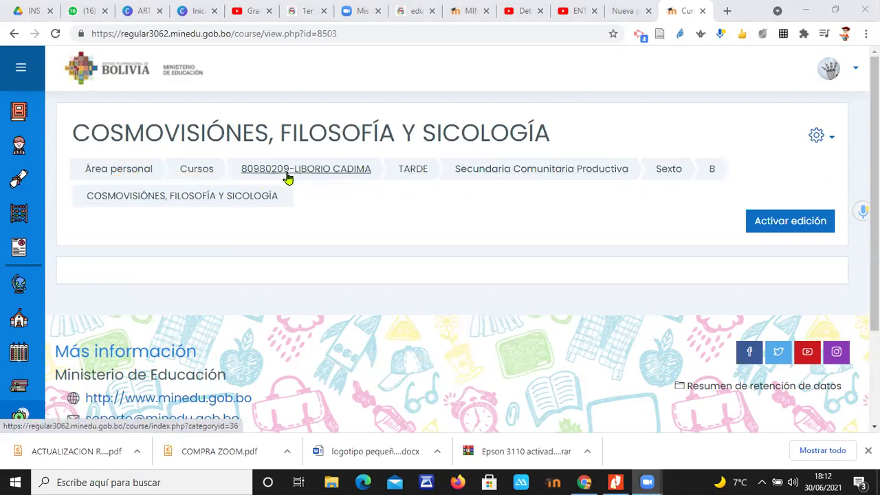
# Return to Área personal and open the section A Cosmovisiónes course
pyautogui.click(122, 290)
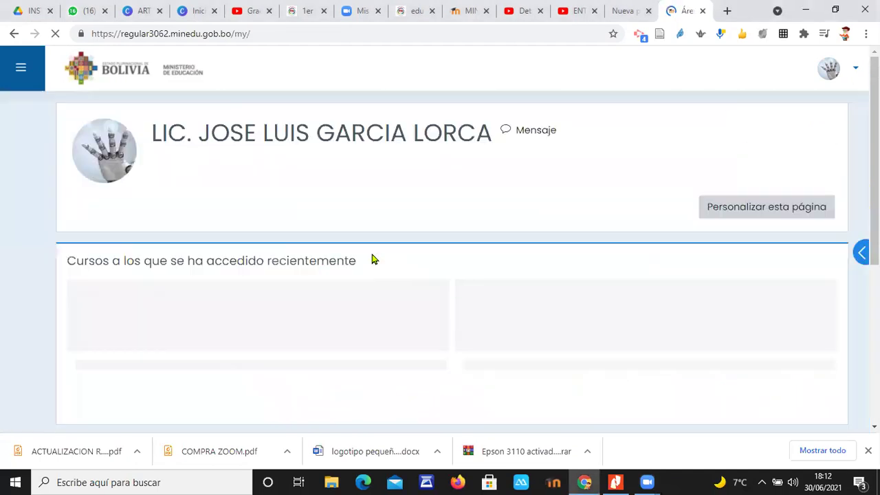
pyautogui.scroll(-10, 371, 260)
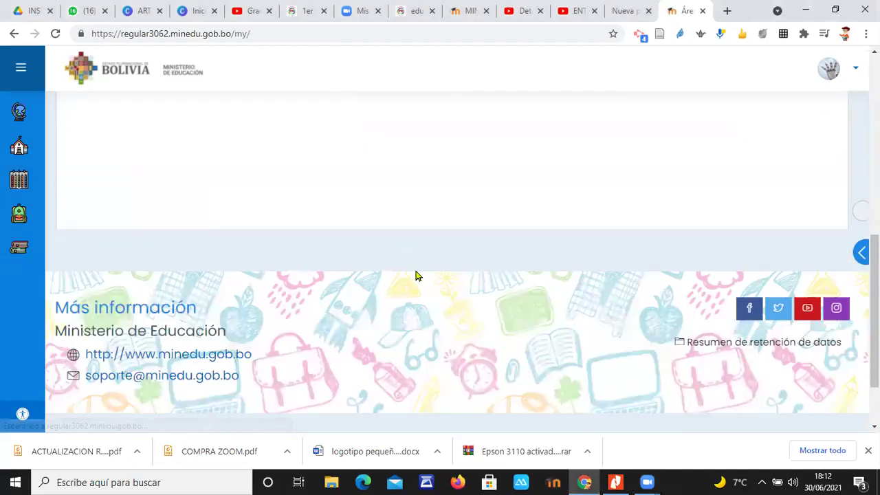
pyautogui.scroll(5, 59, 196)
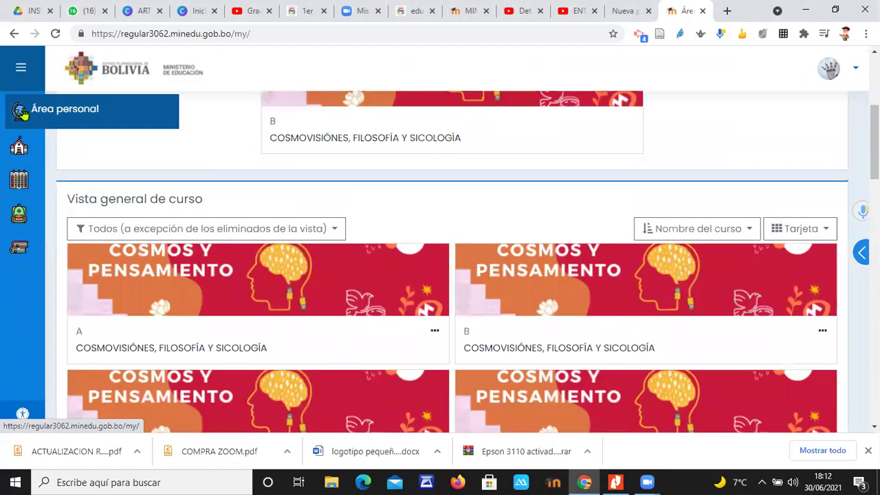
pyautogui.scroll(-5, 591, 308)
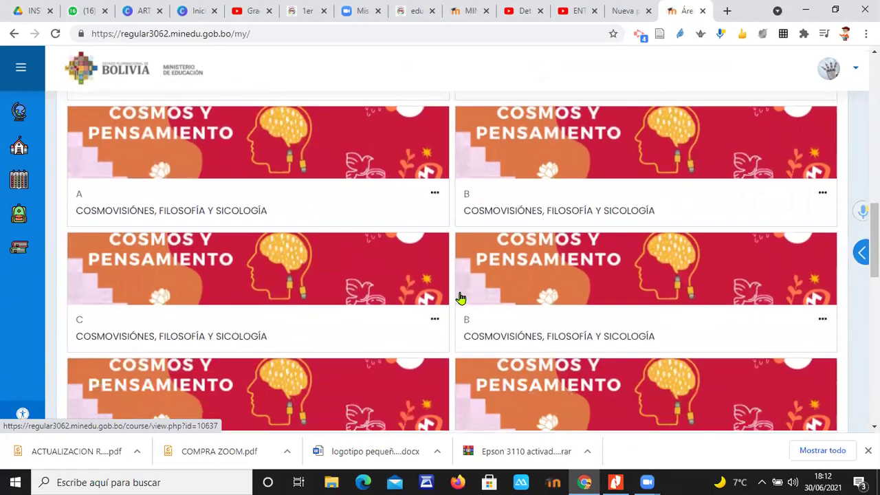
pyautogui.click(214, 206)
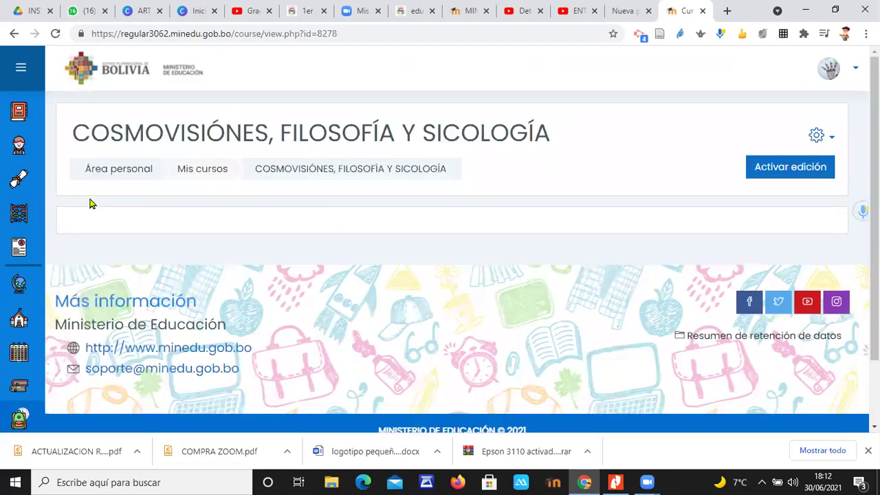
# Show the section A course's Estudiantes list of 28 participants
pyautogui.click(32, 152)
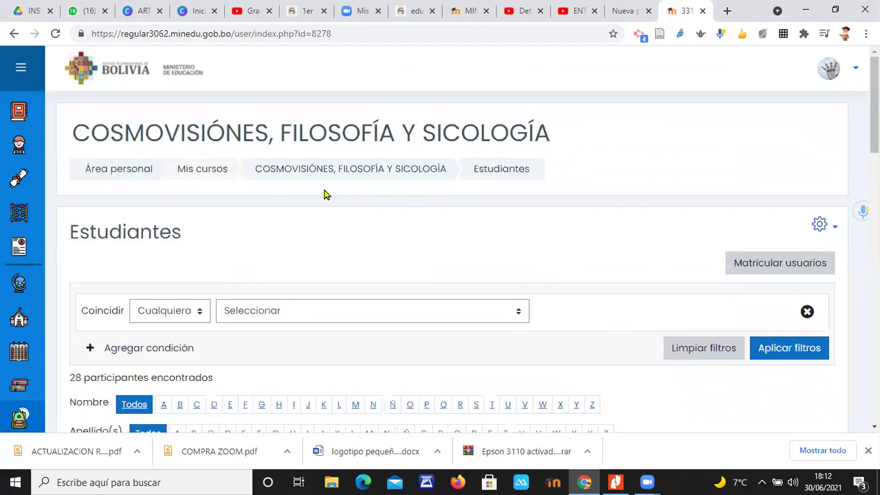
pyautogui.scroll(-5, 399, 249)
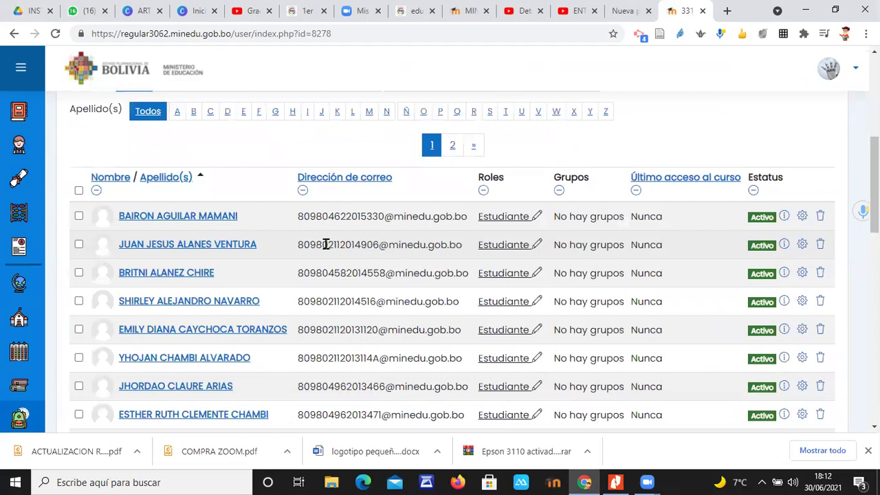
pyautogui.scroll(5, 326, 244)
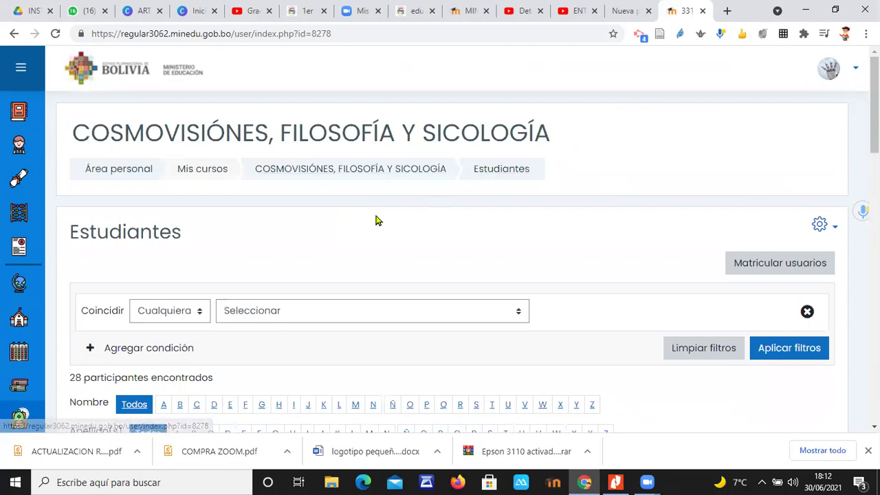
pyautogui.scroll(-1, 375, 220)
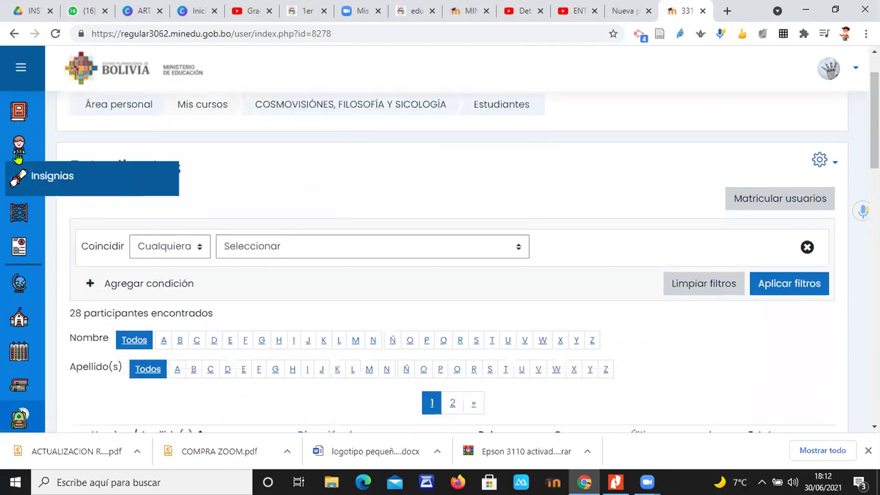
pyautogui.click(21, 281)
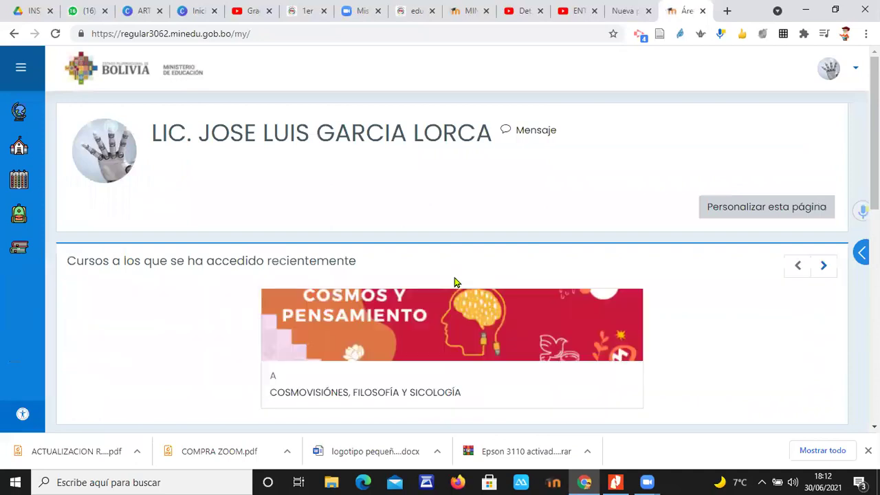
pyautogui.scroll(-7, 456, 283)
pyautogui.scroll(-8, 589, 257)
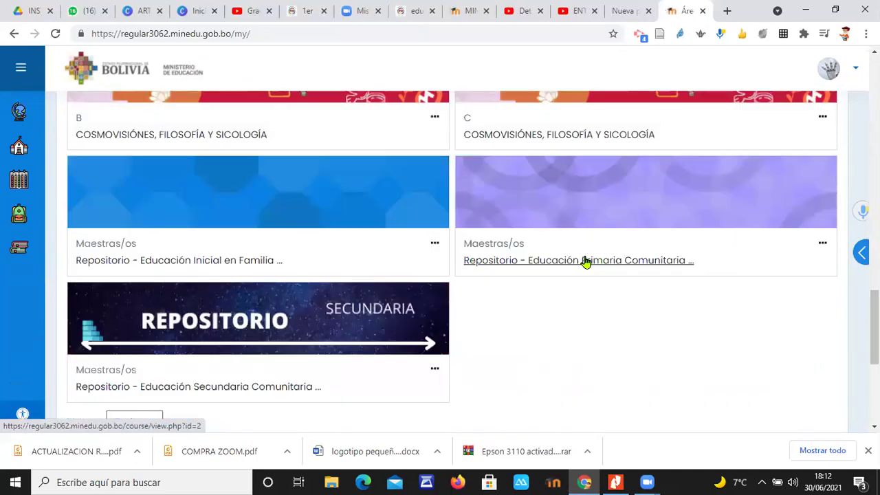
pyautogui.scroll(5, 522, 232)
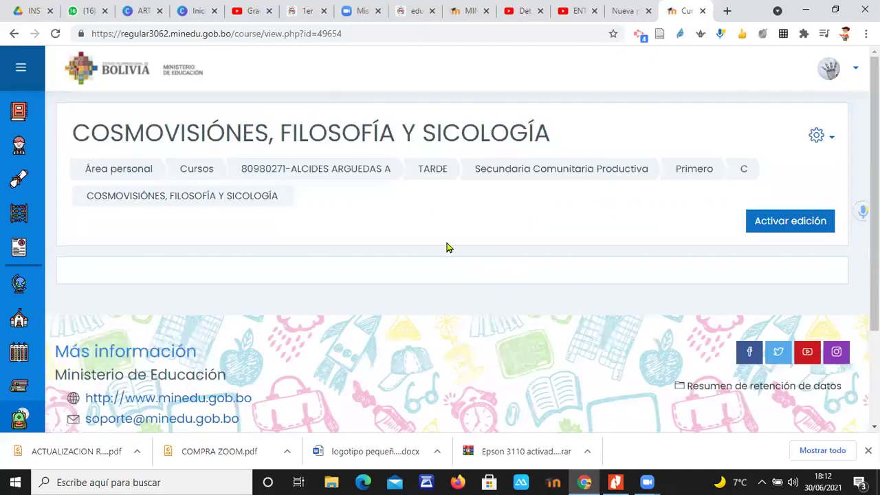
pyautogui.click(13, 33)
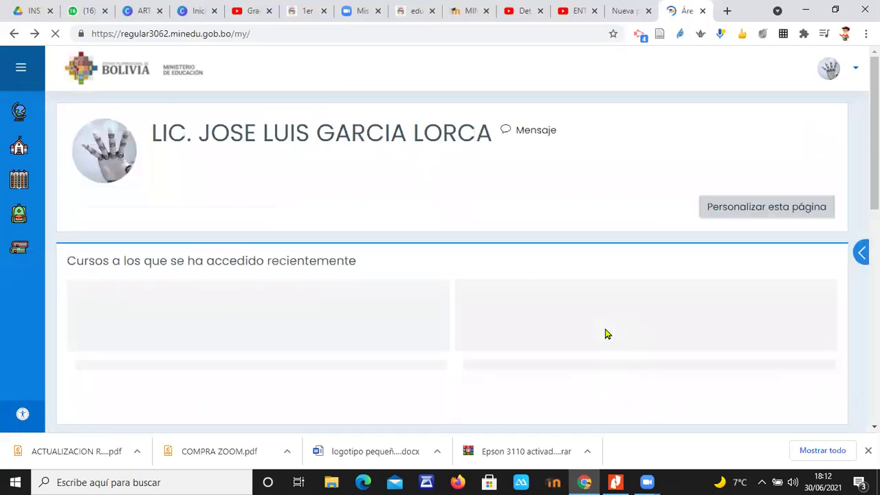
pyautogui.scroll(5, 654, 270)
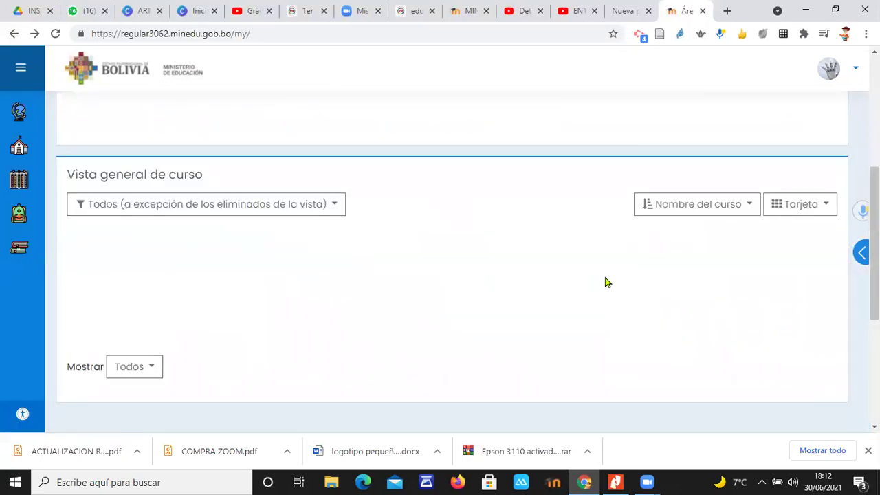
pyautogui.scroll(-3, 605, 281)
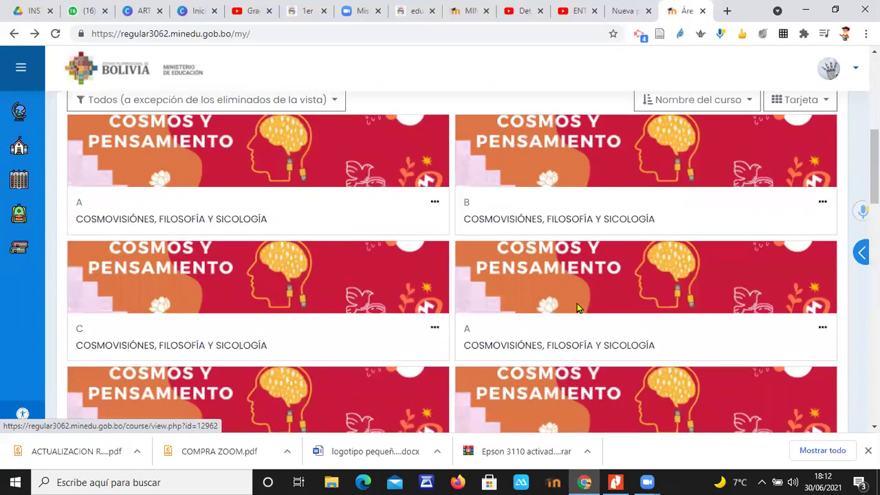
pyautogui.scroll(3, 580, 303)
pyautogui.scroll(-3, 701, 306)
pyautogui.scroll(3, 702, 299)
pyautogui.scroll(-6, 589, 304)
pyautogui.scroll(-2, 515, 287)
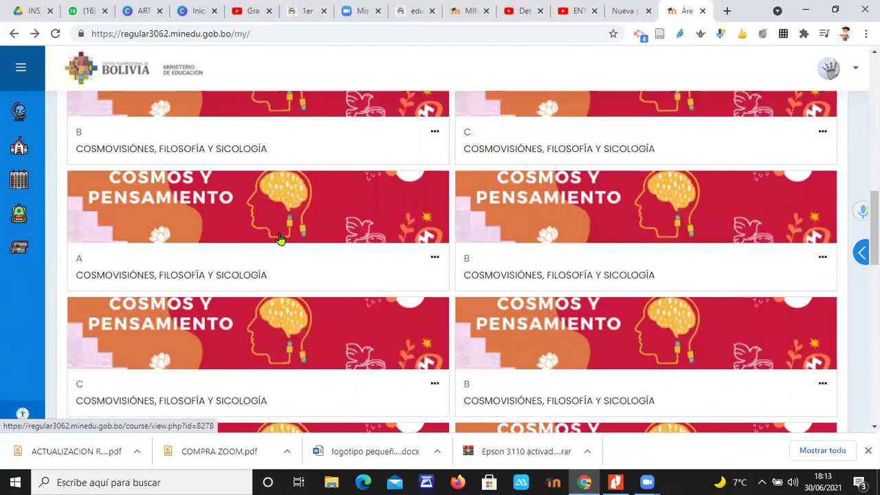
pyautogui.click(285, 247)
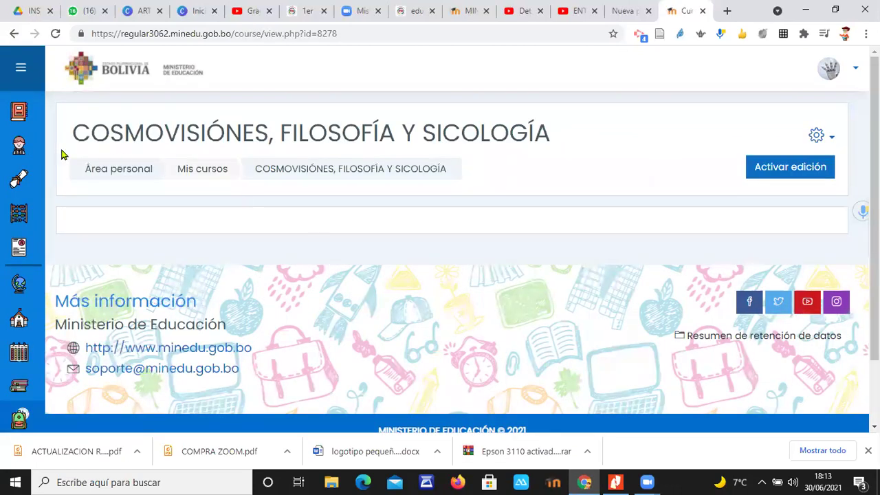
pyautogui.click(18, 145)
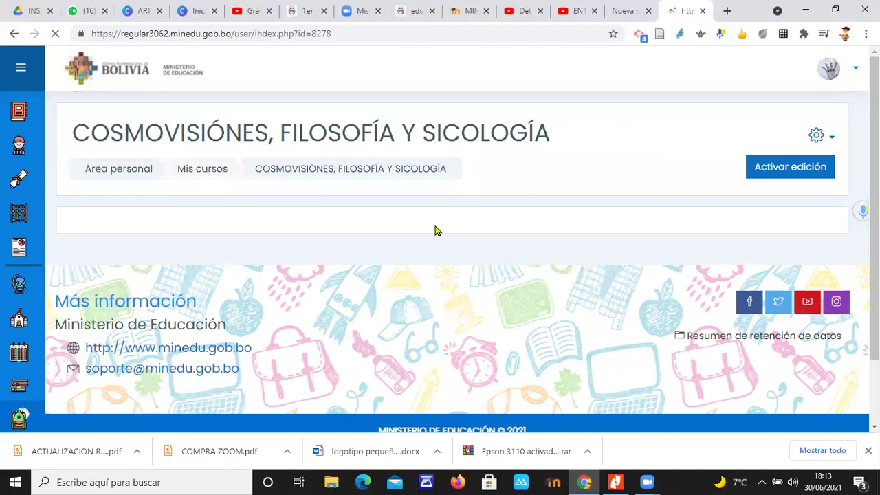
pyautogui.scroll(-4, 436, 231)
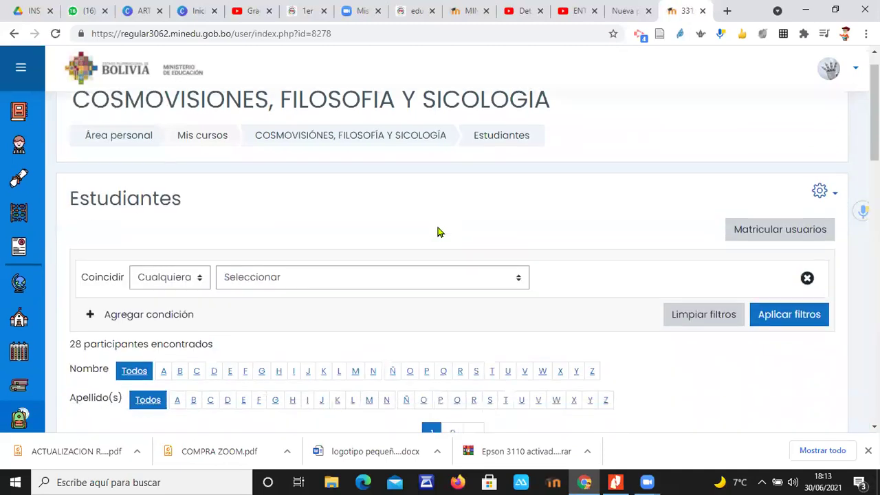
pyautogui.scroll(-1, 412, 321)
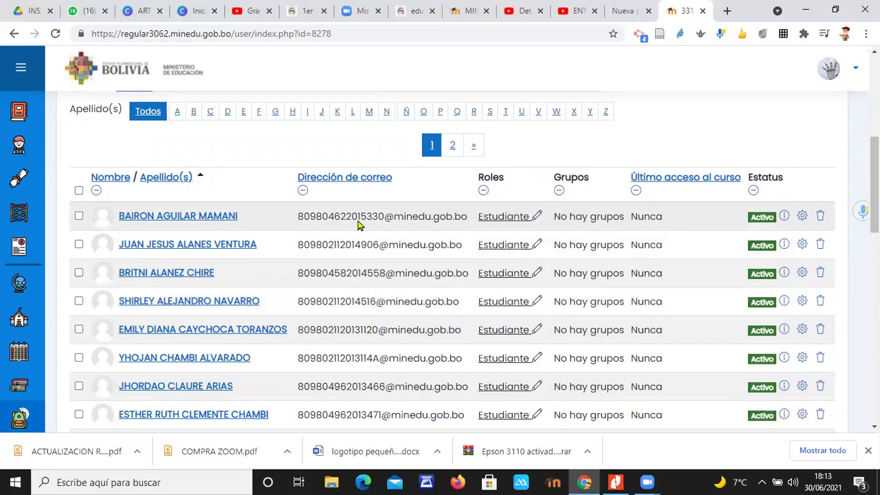
pyautogui.scroll(5, 360, 224)
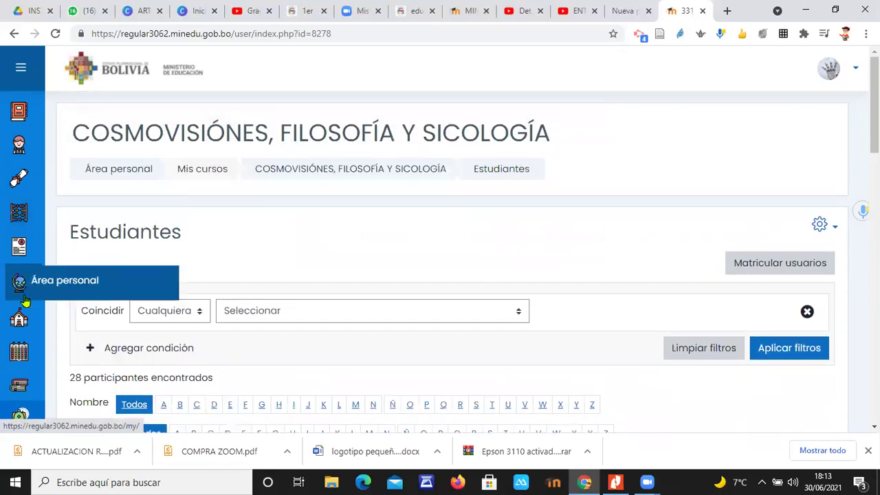
pyautogui.click(21, 292)
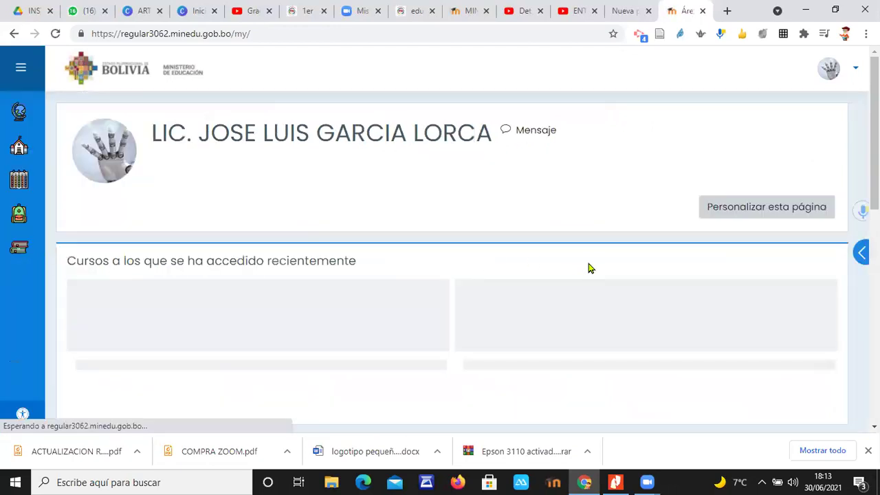
pyautogui.scroll(-3, 609, 277)
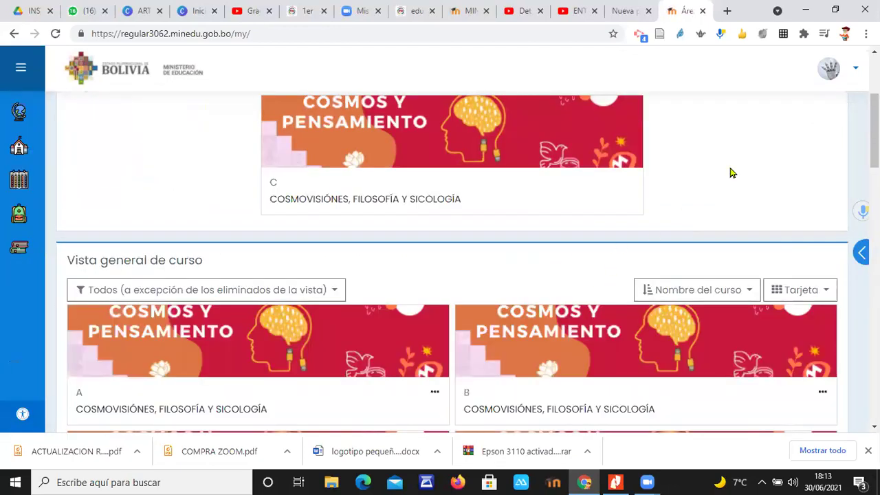
pyautogui.scroll(-1, 665, 241)
pyautogui.scroll(-2, 656, 241)
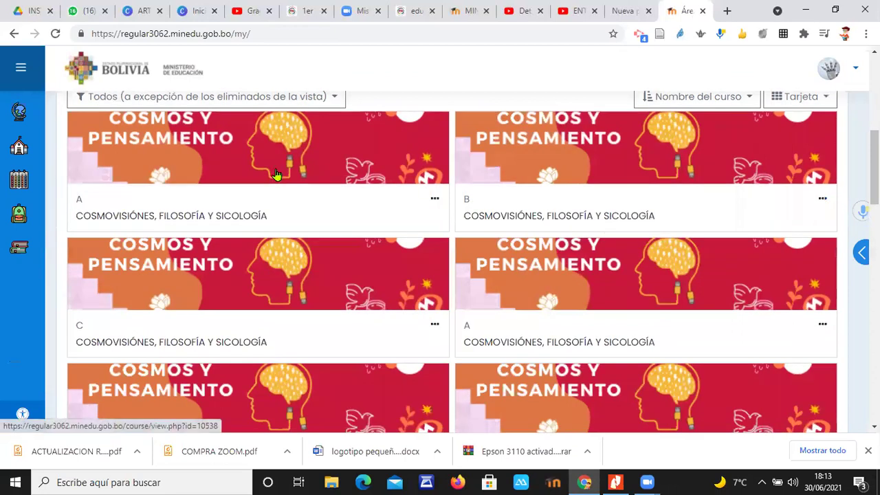
pyautogui.scroll(-4, 540, 301)
pyautogui.scroll(-10, 539, 301)
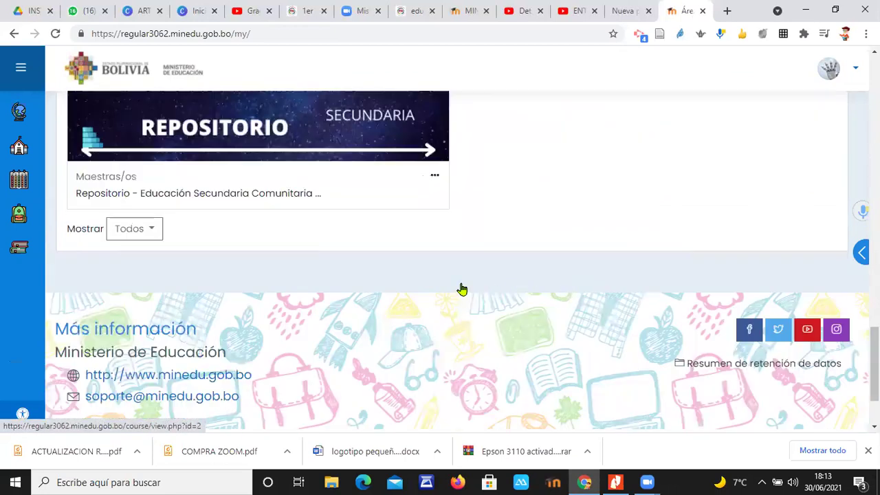
pyautogui.scroll(10, 462, 289)
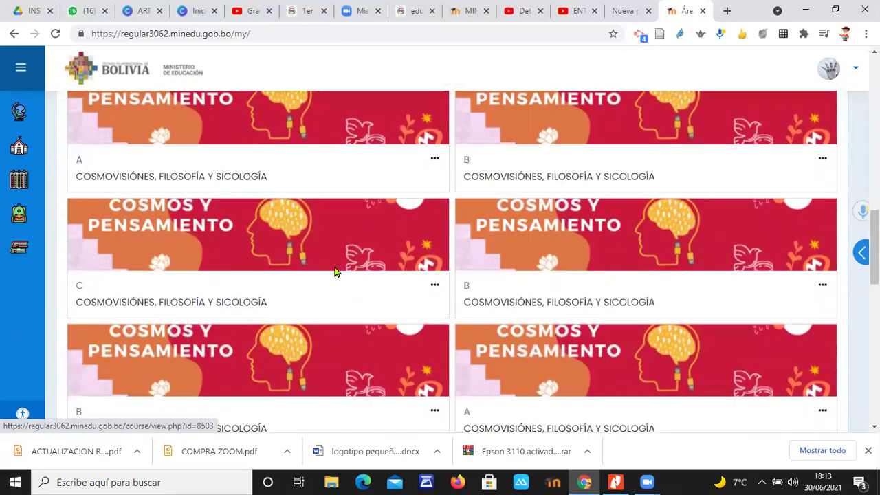
pyautogui.scroll(1, 336, 271)
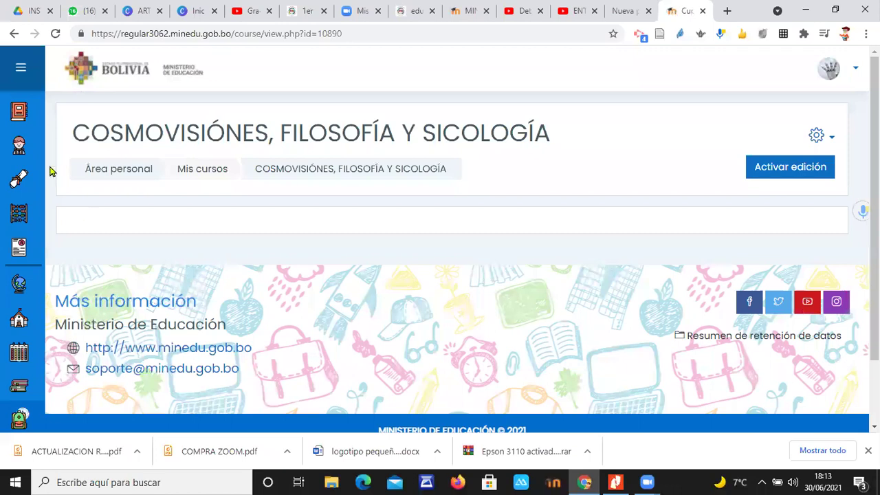
pyautogui.click(57, 165)
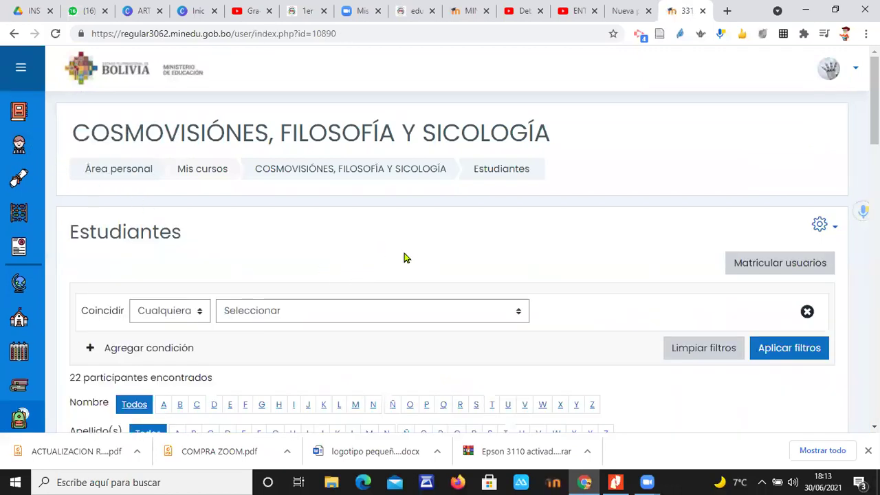
pyautogui.scroll(-5, 422, 255)
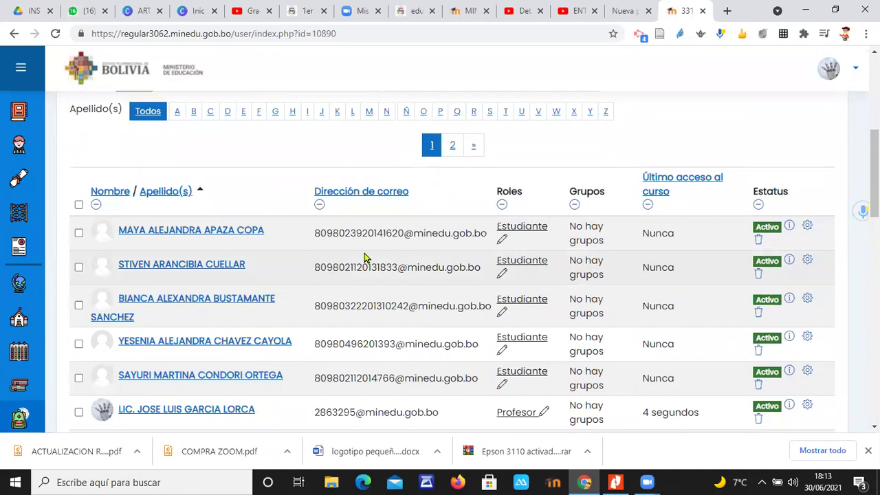
pyautogui.scroll(2, 364, 258)
pyautogui.click(26, 282)
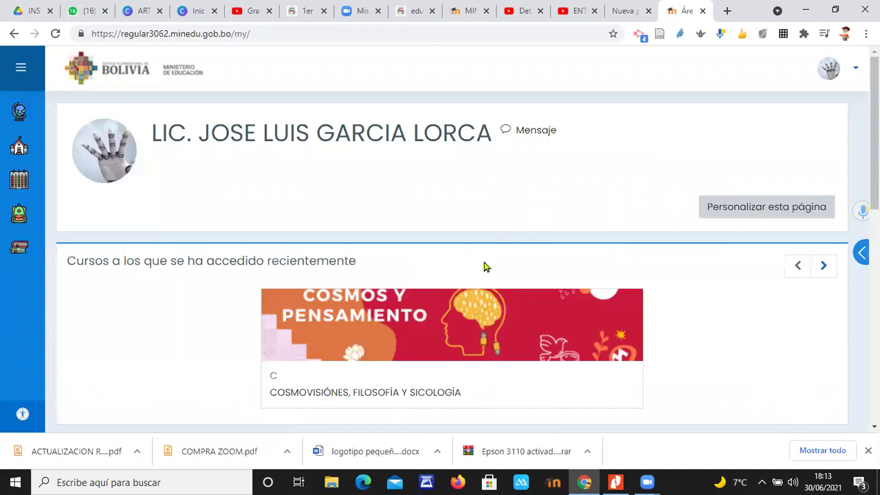
pyautogui.scroll(-2, 619, 227)
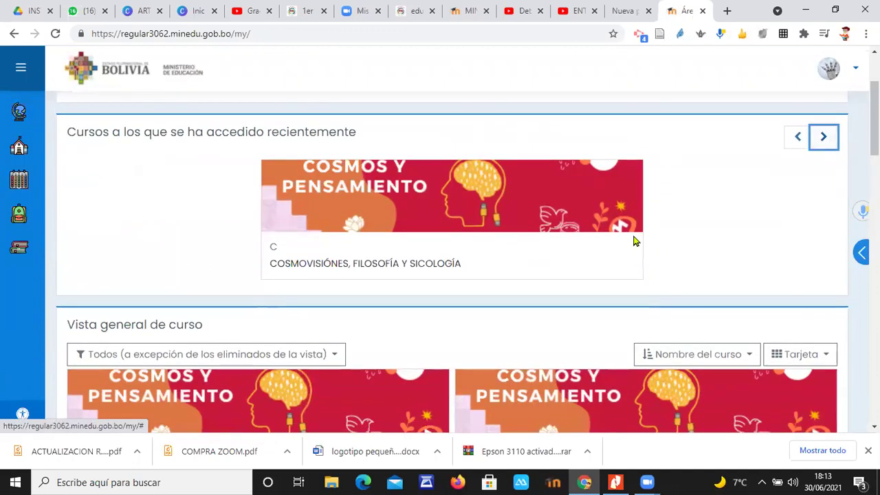
pyautogui.scroll(-3, 632, 239)
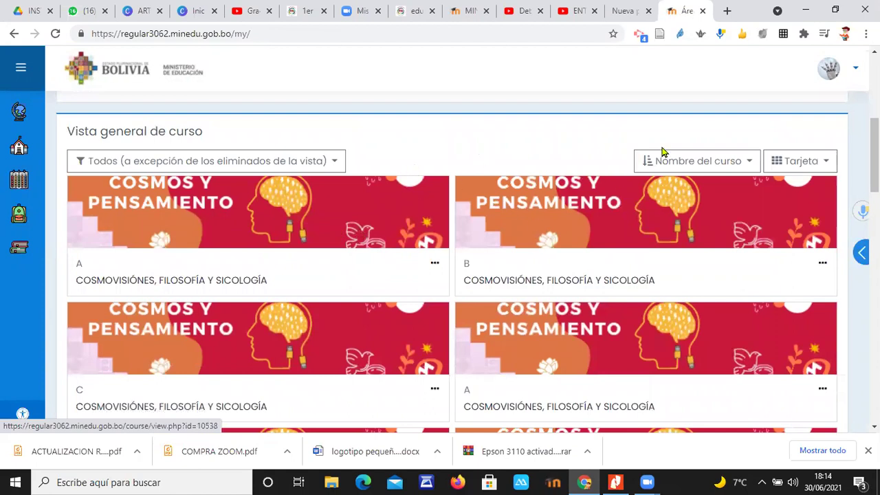
pyautogui.click(752, 161)
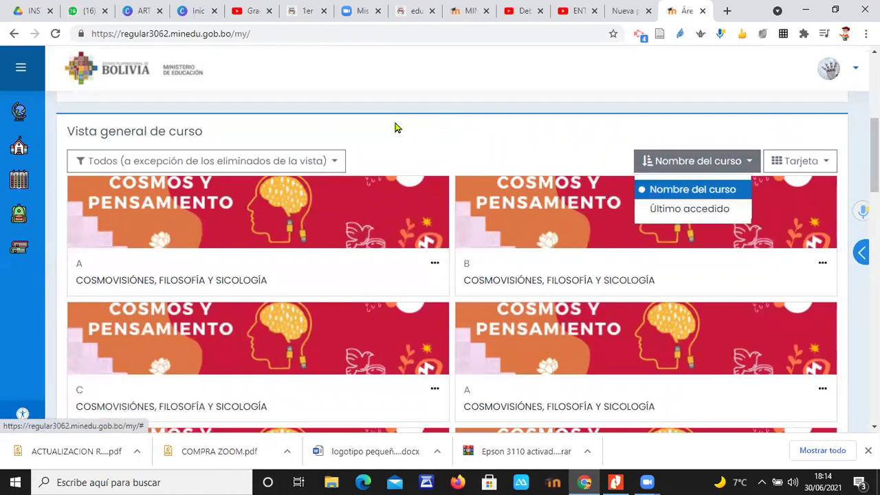
pyautogui.click(464, 161)
pyautogui.scroll(-2, 563, 125)
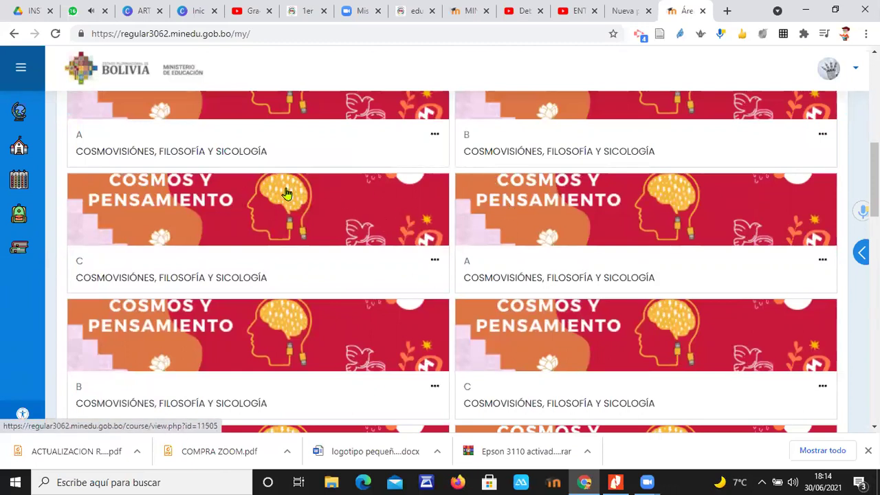
pyautogui.scroll(-10, 504, 254)
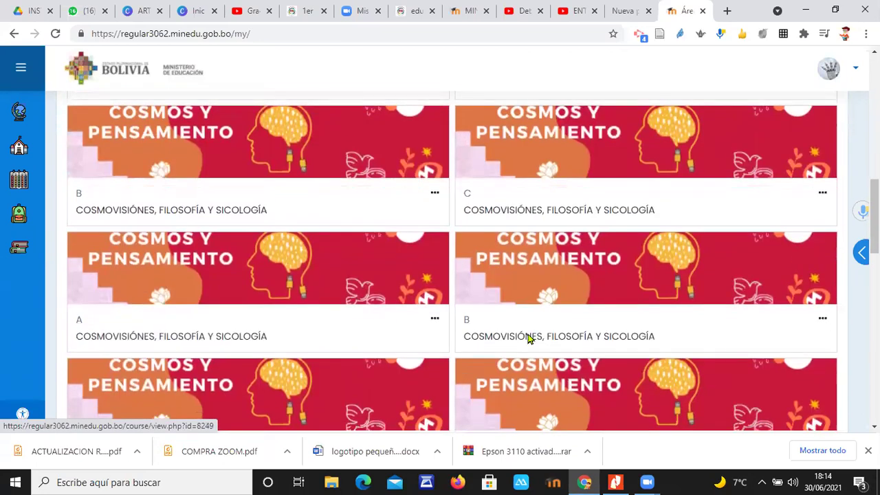
pyautogui.scroll(2, 486, 190)
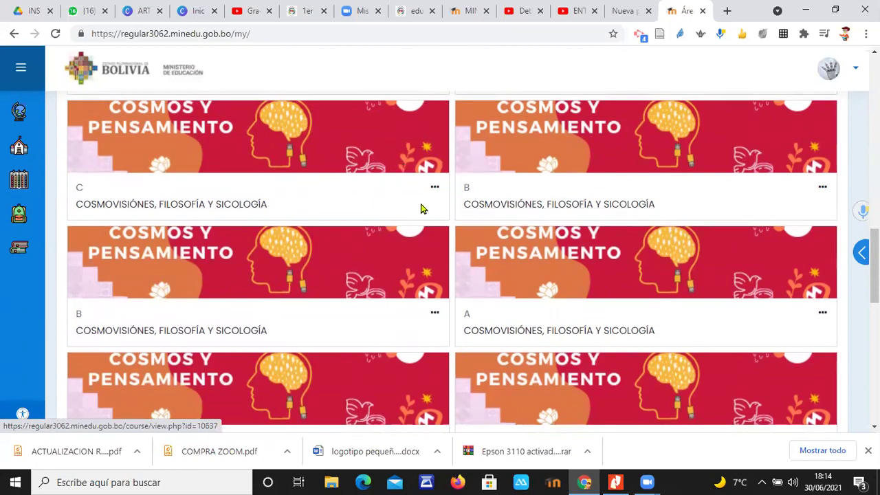
pyautogui.scroll(-1, 357, 282)
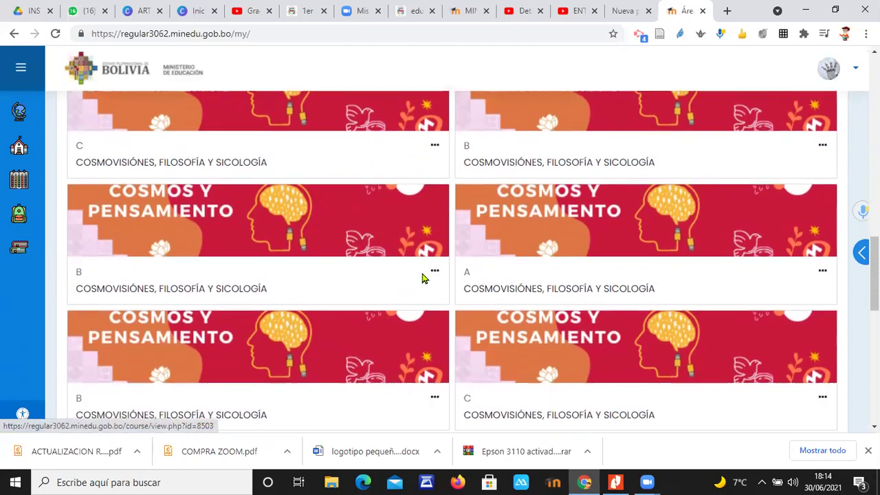
pyautogui.click(509, 229)
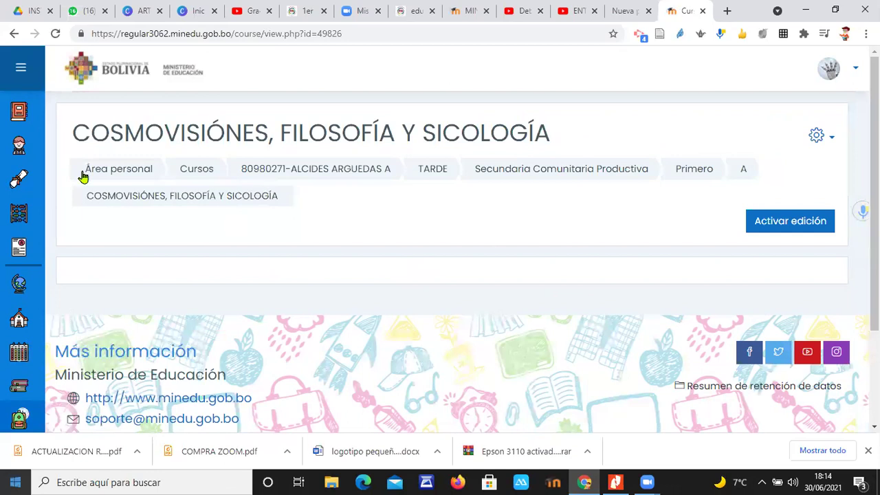
pyautogui.click(14, 33)
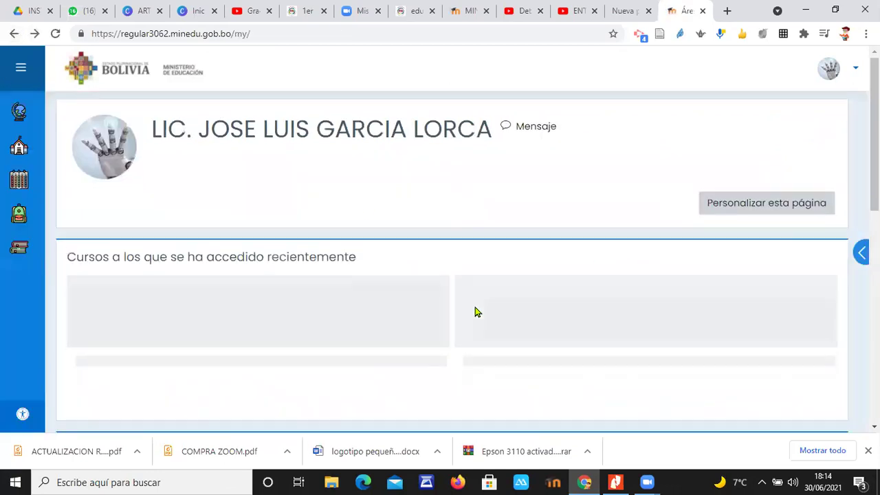
pyautogui.scroll(-5, 474, 310)
pyautogui.scroll(4, 422, 252)
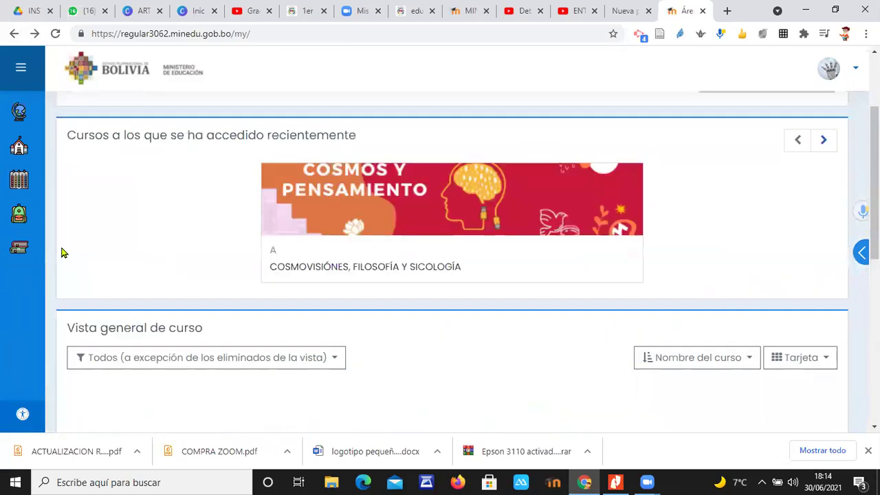
pyautogui.scroll(-7, 610, 334)
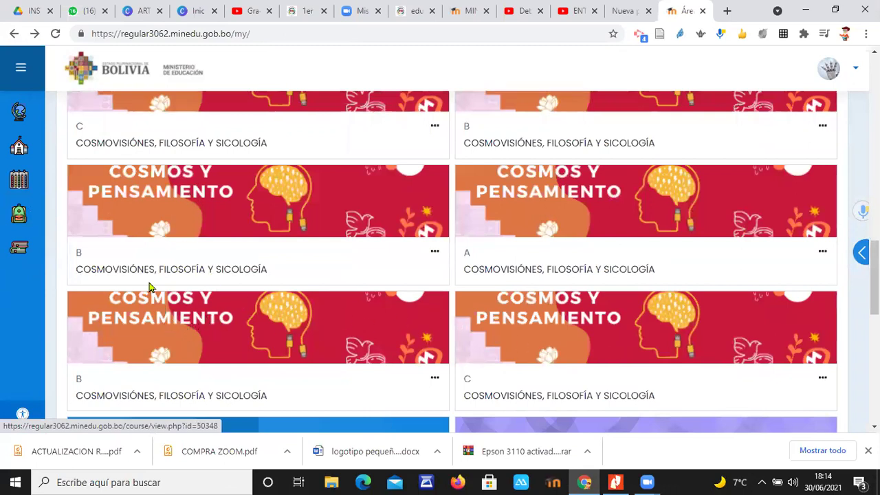
pyautogui.click(172, 233)
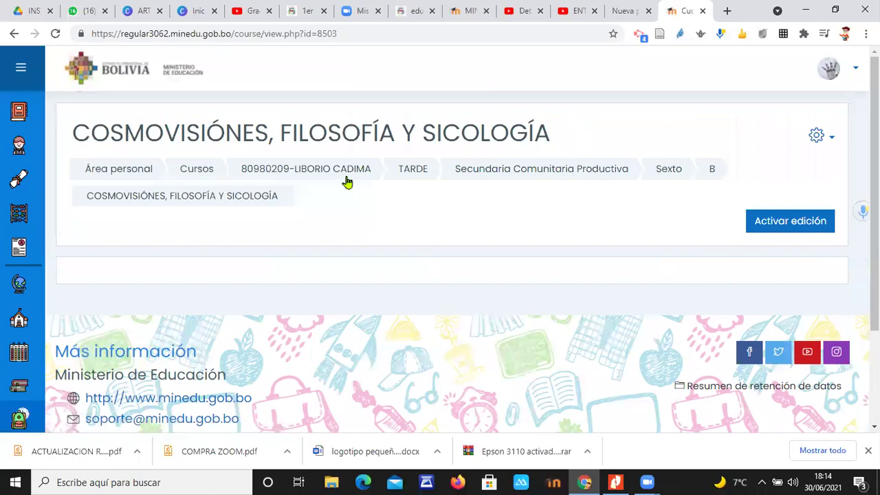
pyautogui.click(14, 33)
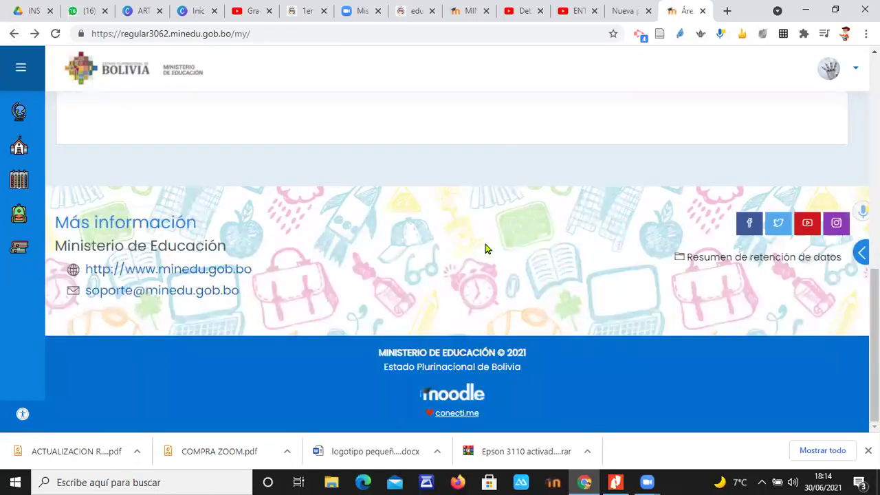
pyautogui.scroll(2, 556, 247)
pyautogui.scroll(-8, 550, 249)
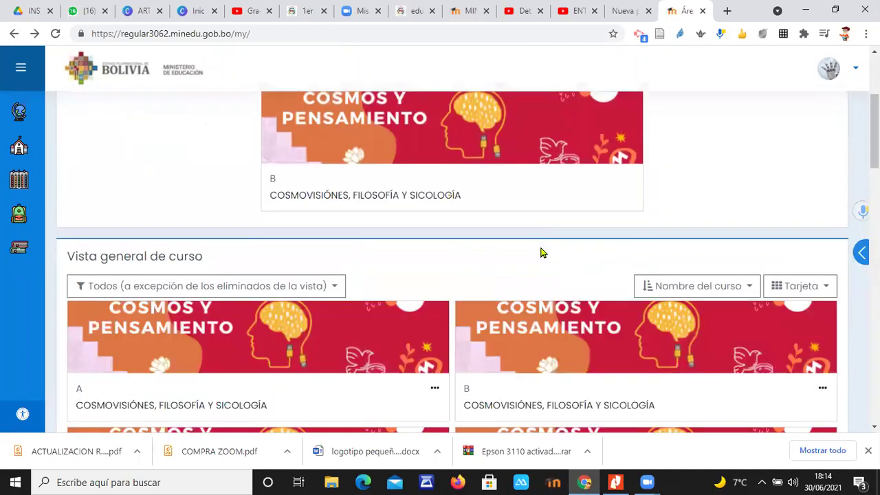
pyautogui.scroll(-2, 596, 277)
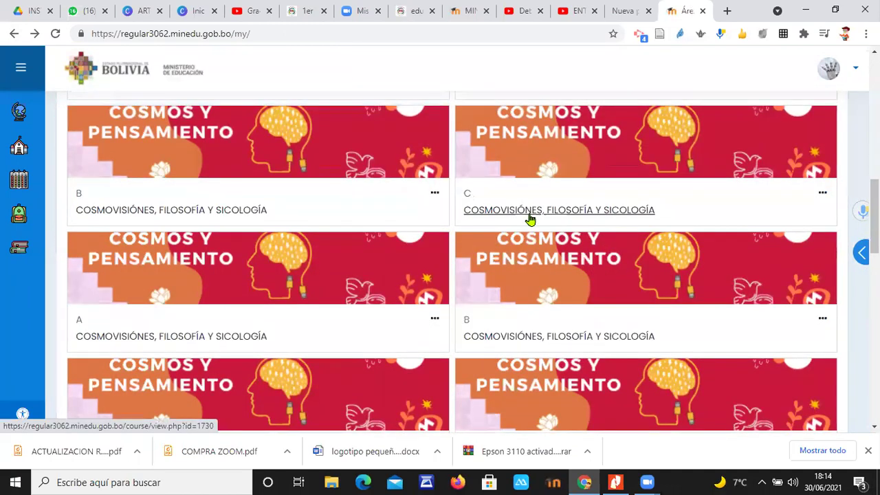
# Open the group C Cosmovisiones course and review its 24 enrolled students, ending at the top
pyautogui.click(528, 278)
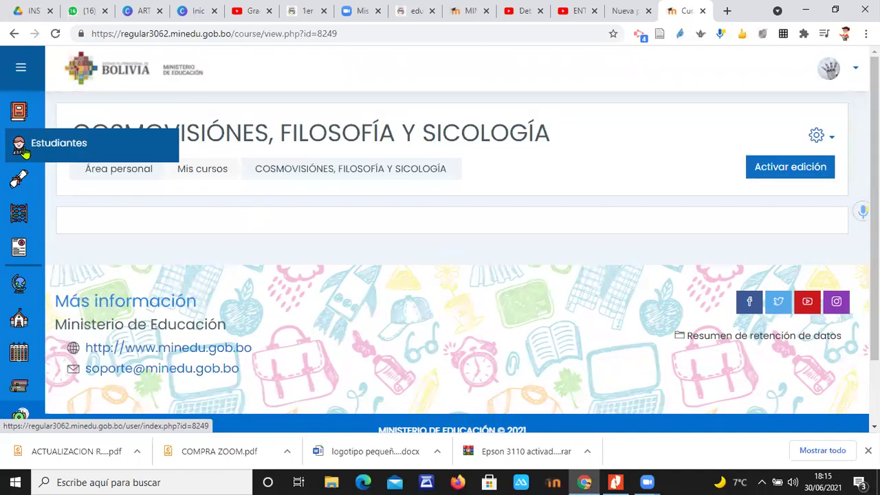
pyautogui.click(24, 153)
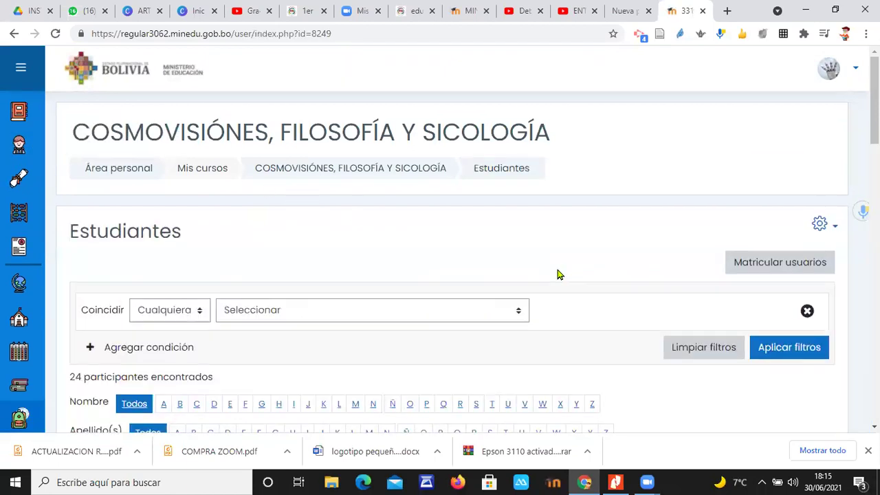
pyautogui.scroll(-4, 403, 275)
pyautogui.scroll(-3, 404, 276)
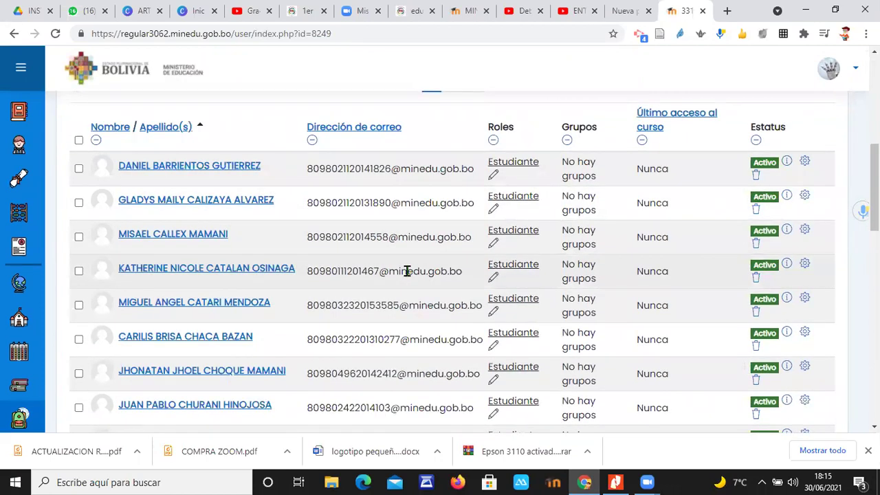
pyautogui.scroll(5, 349, 260)
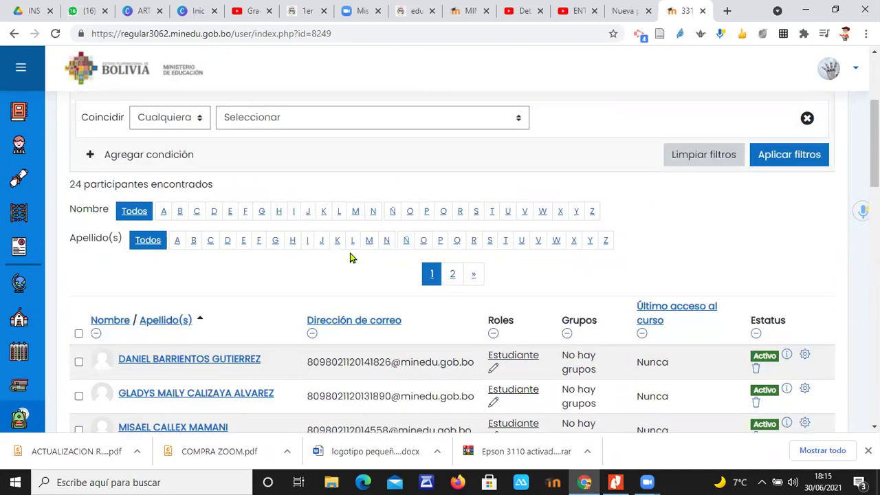
pyautogui.scroll(3, 350, 256)
pyautogui.scroll(-6, 330, 280)
pyautogui.scroll(-1, 305, 229)
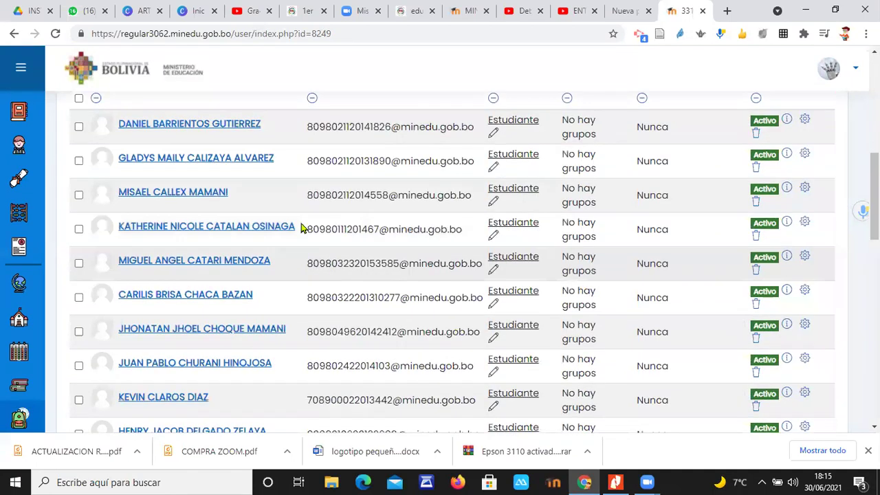
pyautogui.scroll(1, 167, 198)
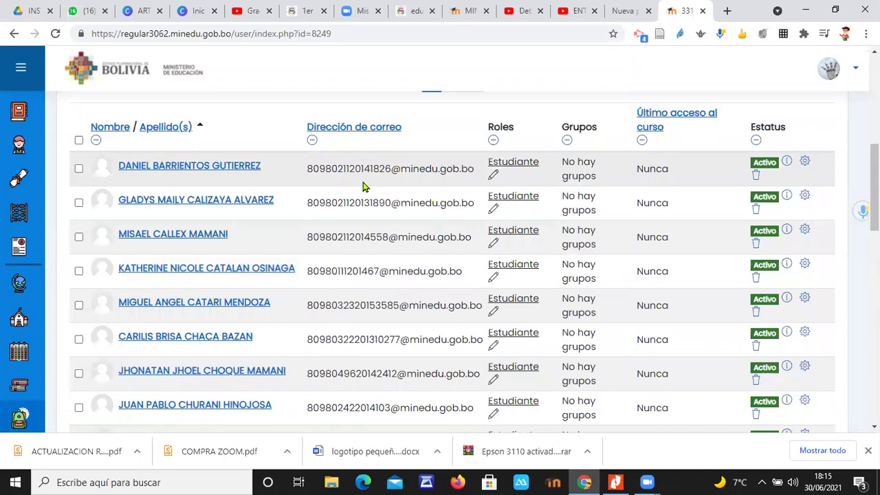
pyautogui.scroll(2, 340, 189)
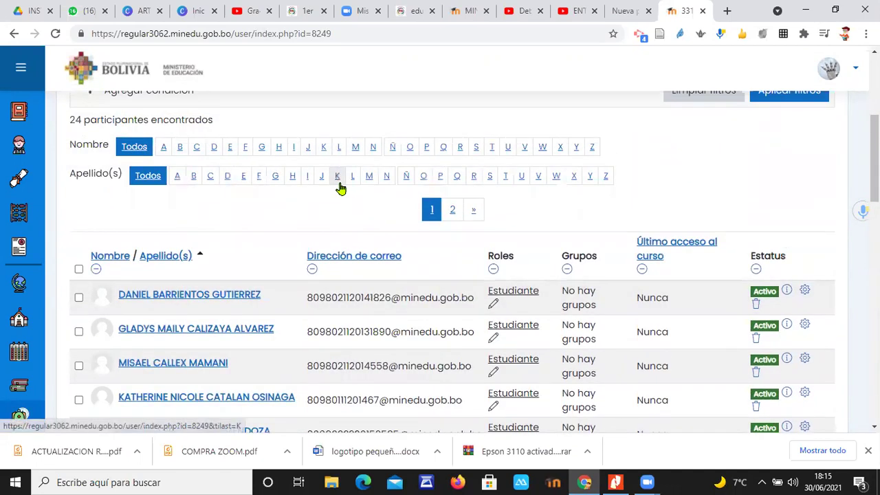
pyautogui.scroll(4, 340, 188)
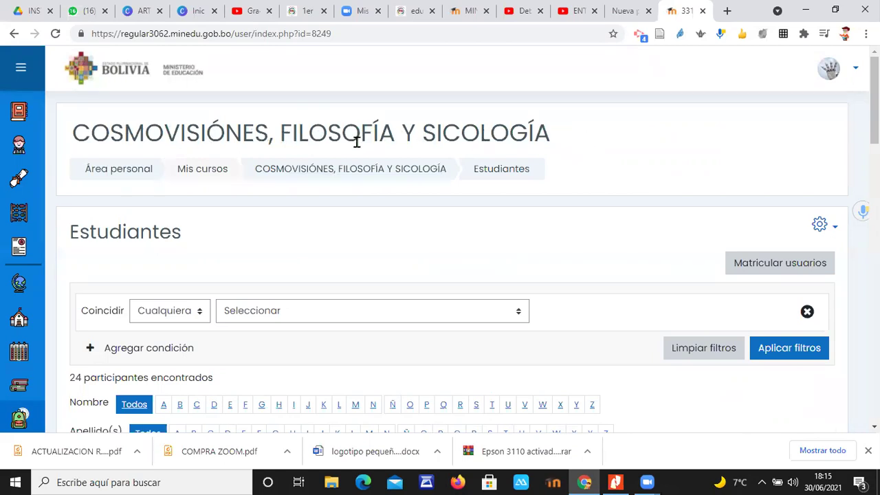
pyautogui.scroll(-7, 474, 198)
pyautogui.scroll(3, 418, 212)
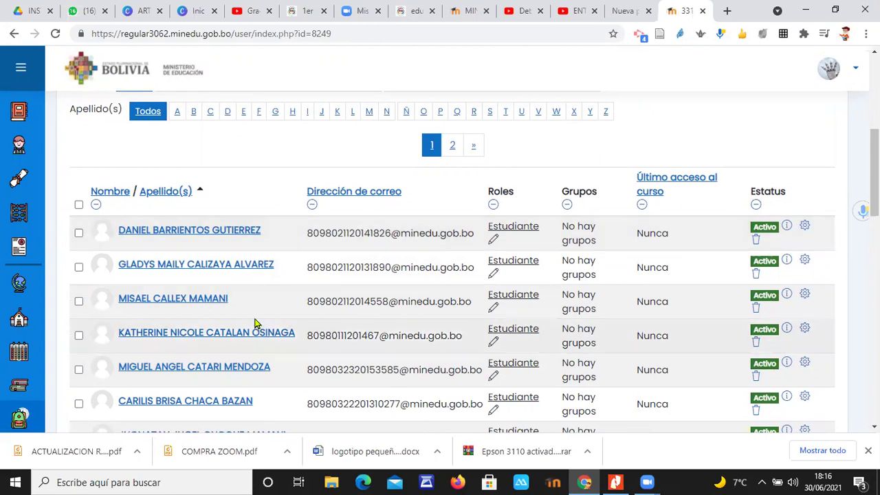
pyautogui.scroll(5, 426, 192)
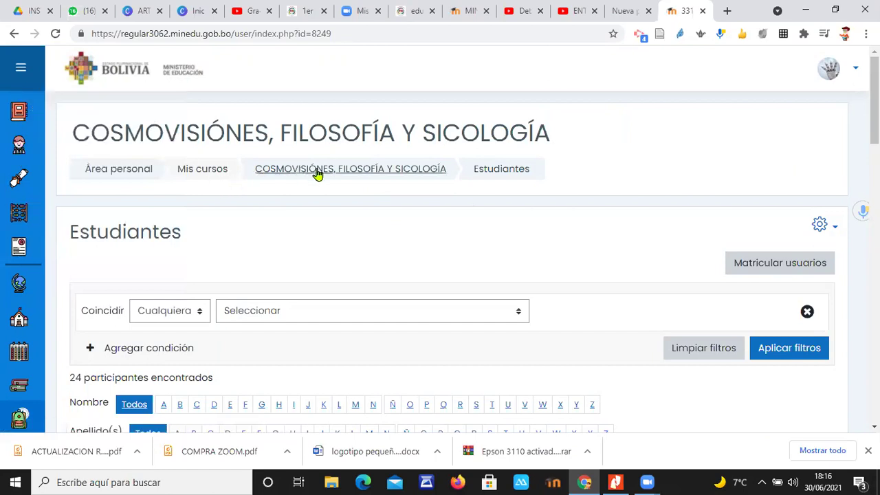
# Go to the course's main page and choose Editar ajustes from the gear menu
pyautogui.click(357, 177)
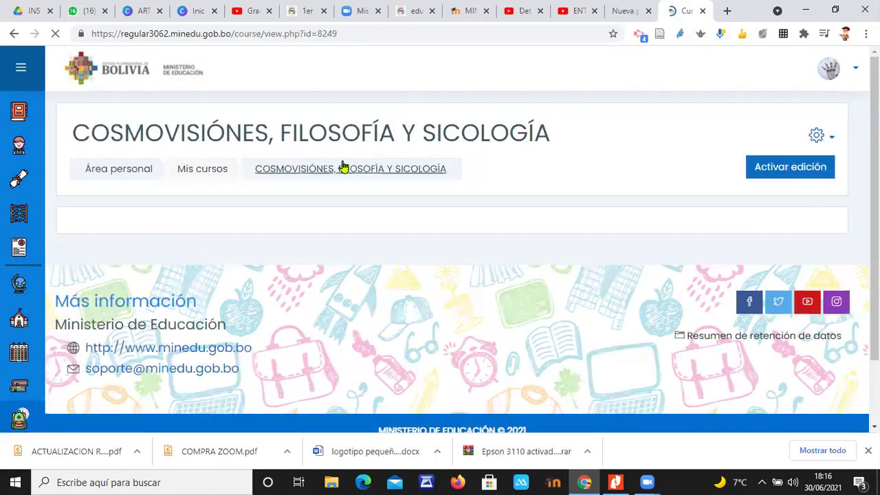
pyautogui.click(821, 136)
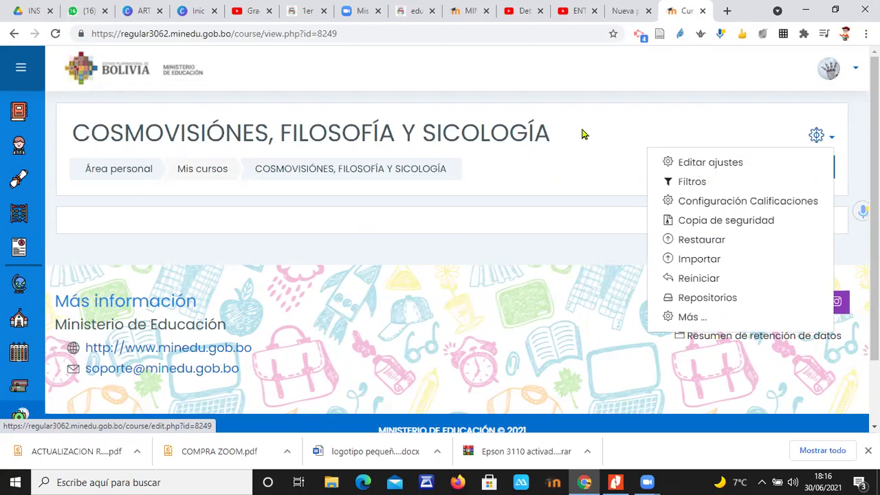
pyautogui.press('Escape')
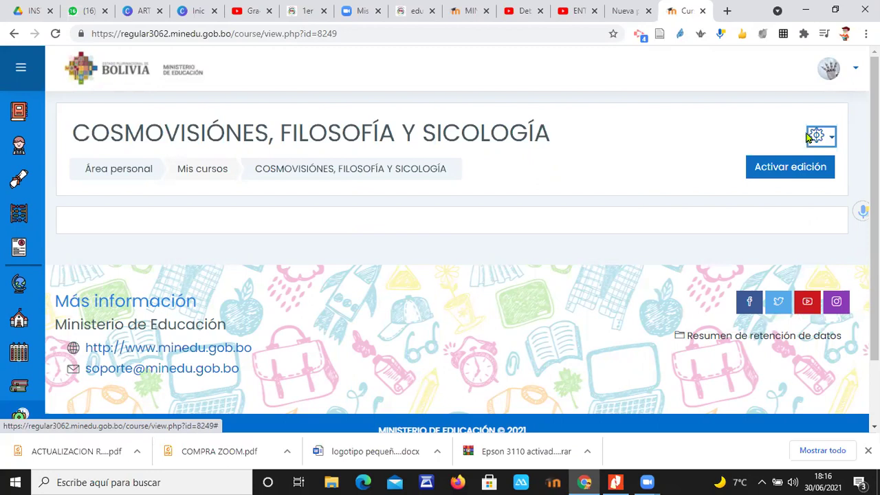
pyautogui.click(833, 141)
pyautogui.click(752, 116)
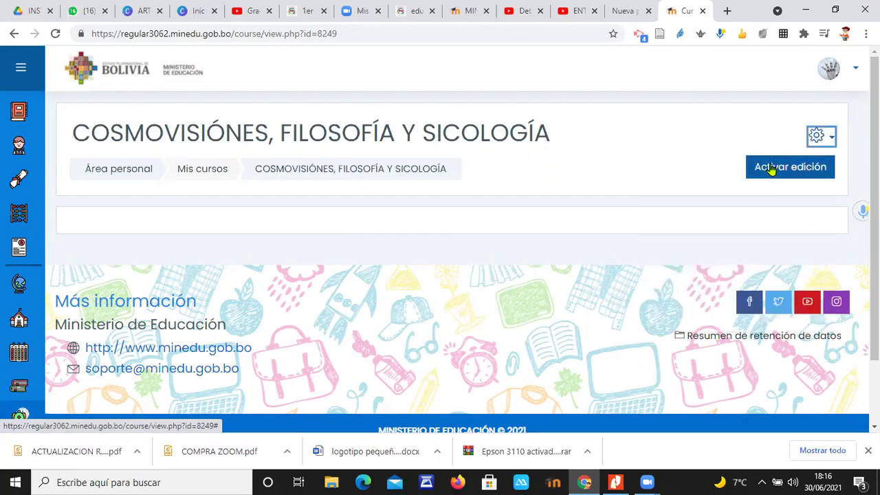
pyautogui.click(829, 141)
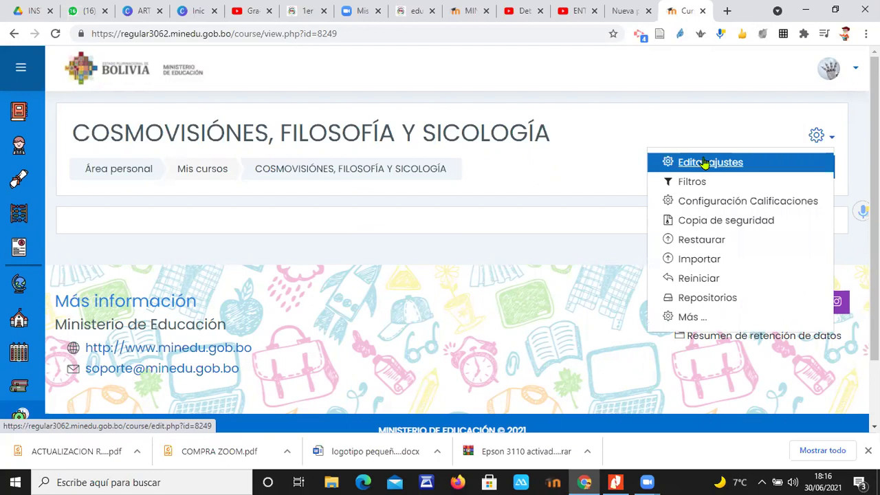
pyautogui.click(704, 162)
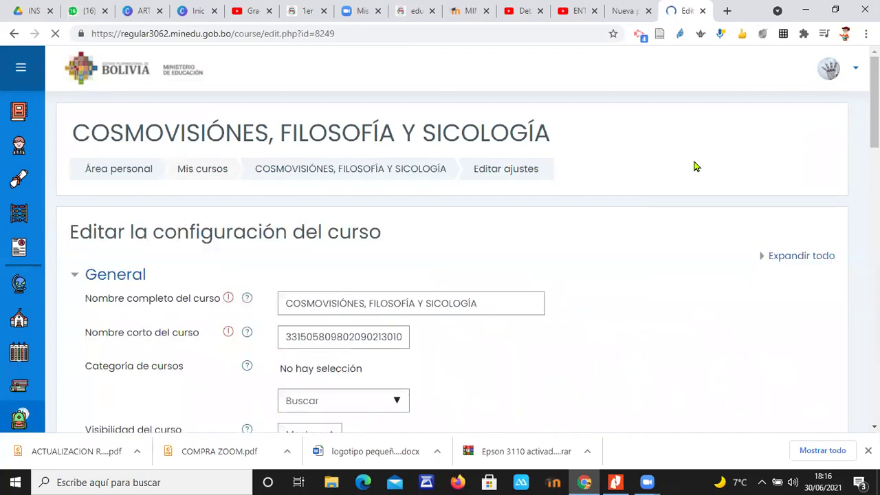
# Locate the Nombre corto del curso field in the course settings form
pyautogui.scroll(-2, 632, 200)
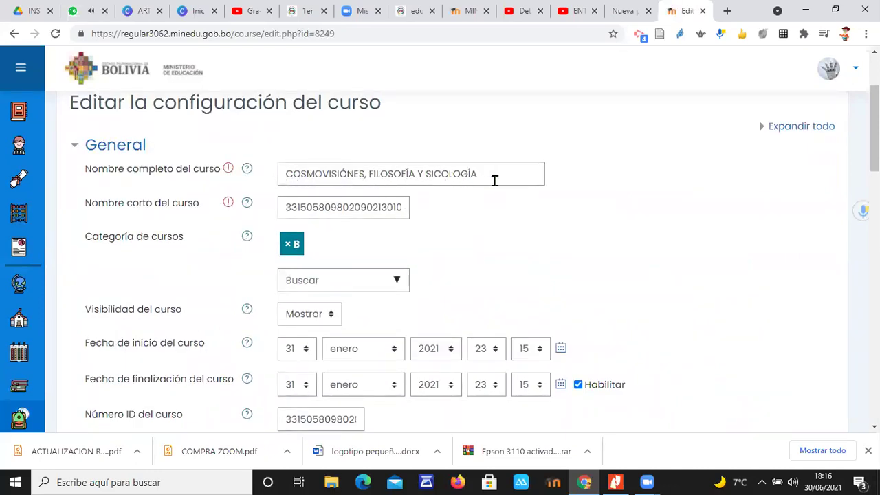
pyautogui.moveTo(86, 203); pyautogui.dragTo(211, 210)
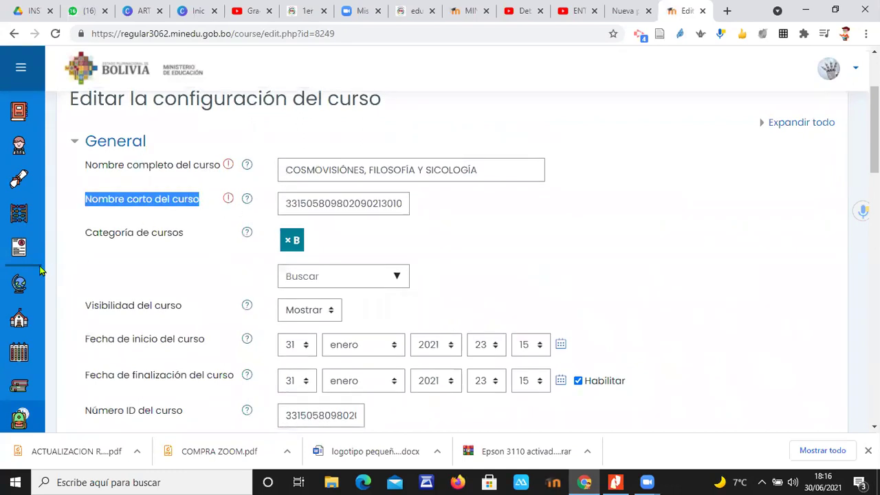
pyautogui.scroll(-2, 62, 316)
pyautogui.scroll(-1, 41, 358)
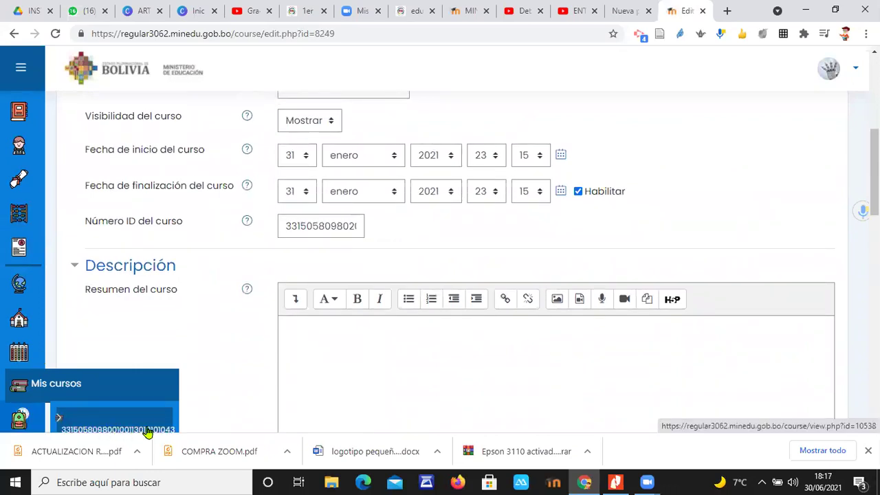
pyautogui.scroll(3, 264, 196)
# Replace the course short name with 'Comovisiones 1B LIBOCA' and review the rest of the form
pyautogui.click(395, 209)
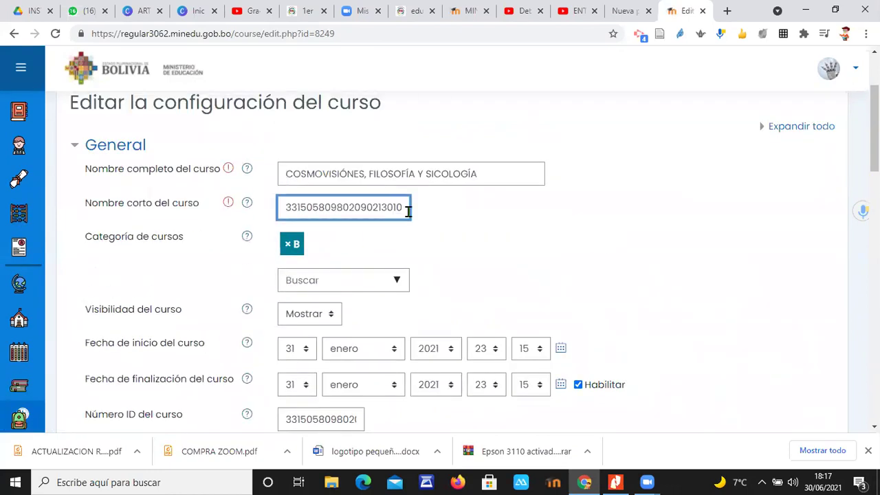
pyautogui.moveTo(408, 211); pyautogui.dragTo(239, 207)
pyautogui.write('3043')
pyautogui.press('BackSpace')
pyautogui.press('BackSpace')
pyautogui.press('BackSpace')
pyautogui.press('BackSpace')
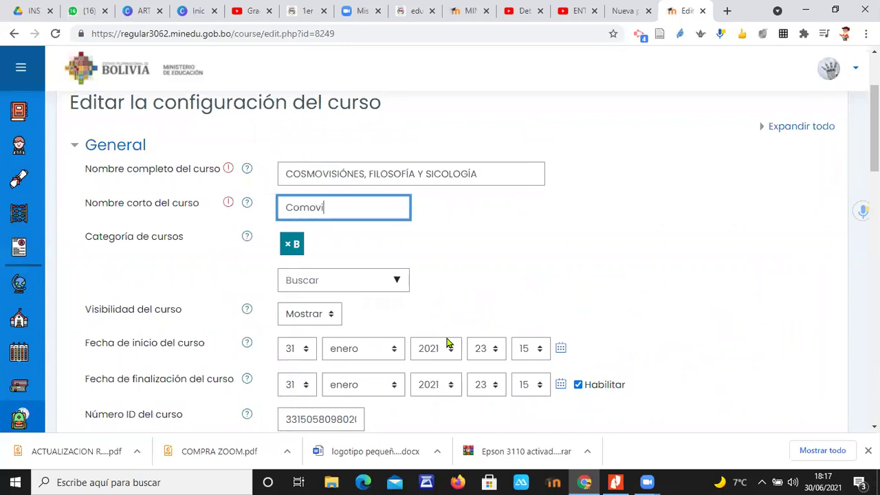
pyautogui.write('Comovisiones 1B LIB')
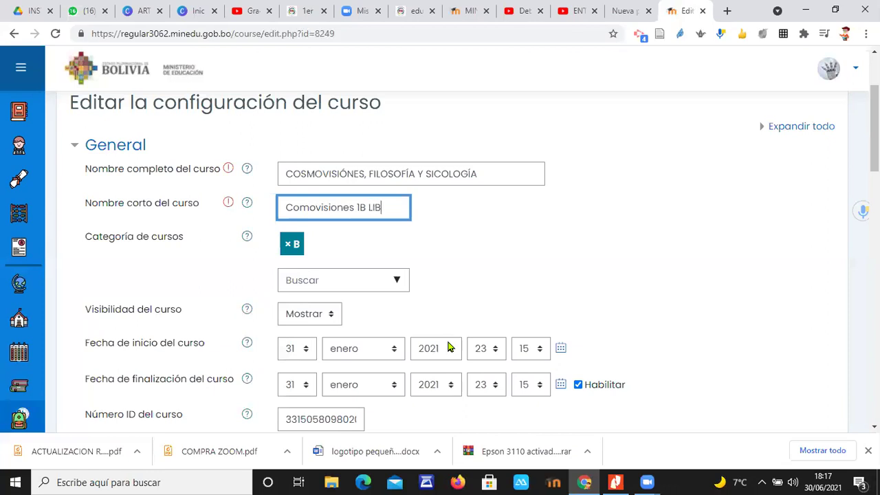
pyautogui.write('ORIO')
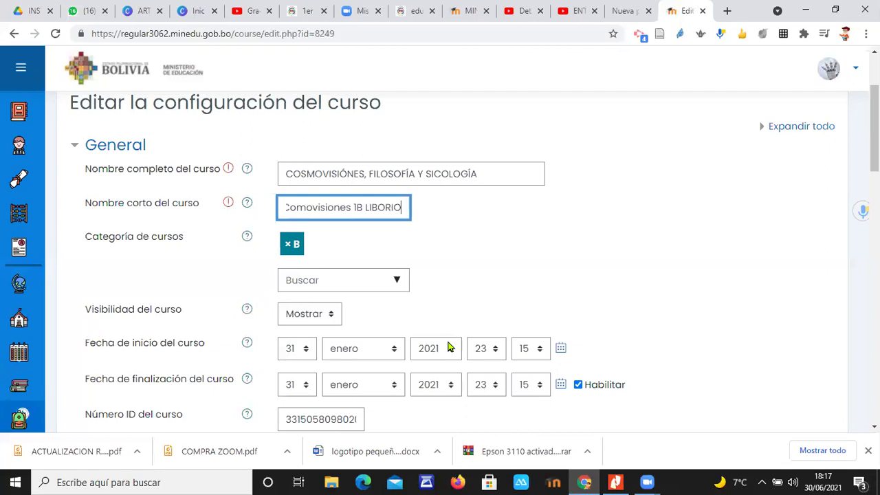
pyautogui.press('BackSpace')
pyautogui.press('BackSpace')
pyautogui.press('BackSpace')
pyautogui.press('BackSpace')
pyautogui.press('BackSpace')
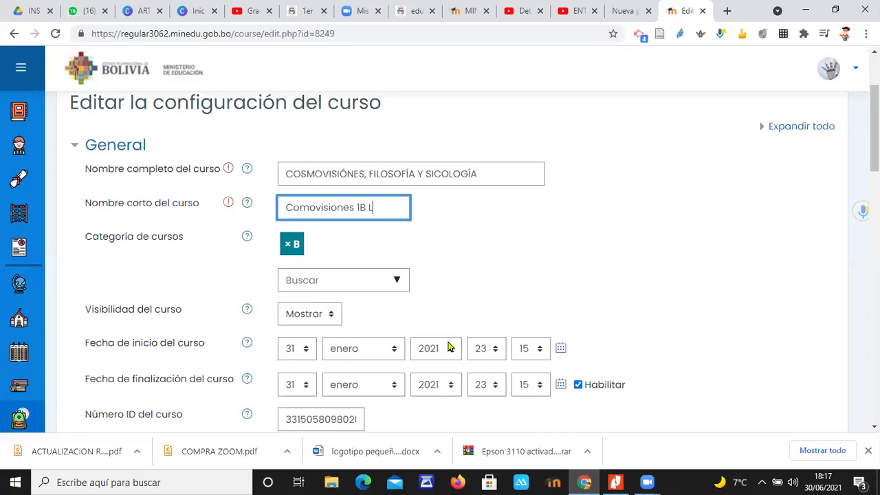
pyautogui.write('CA')
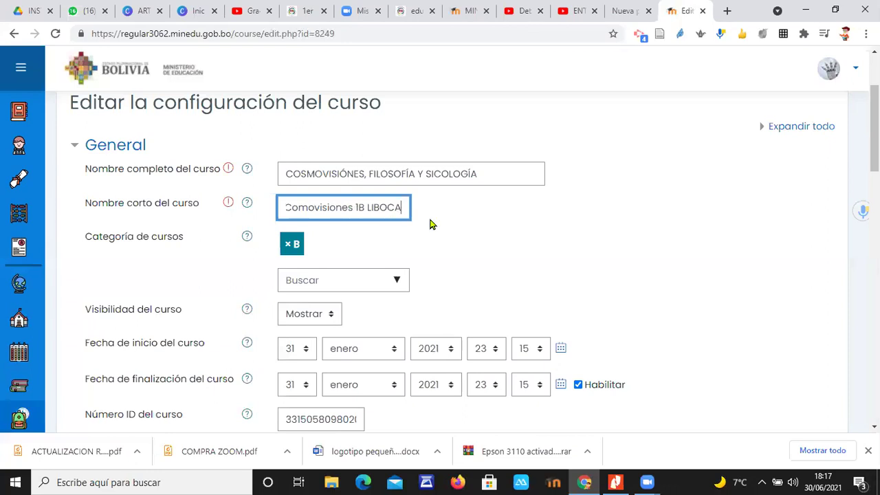
pyautogui.scroll(-4, 424, 224)
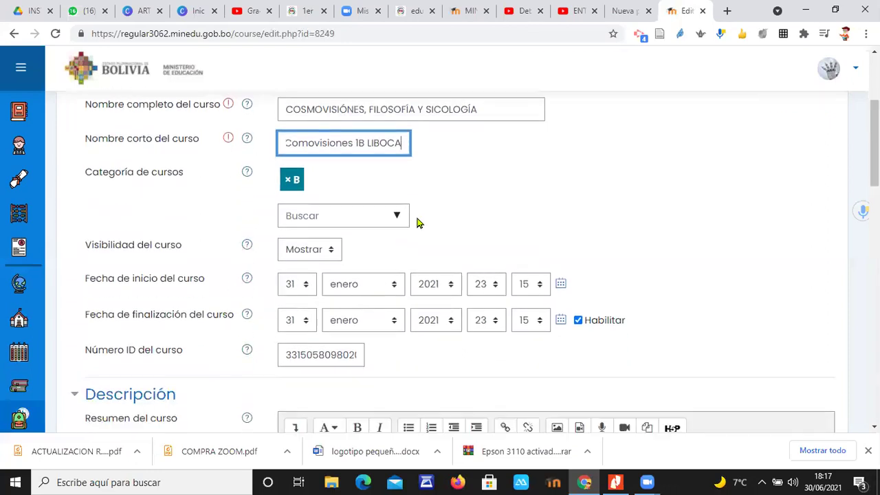
pyautogui.scroll(-2, 413, 219)
pyautogui.scroll(2, 413, 214)
pyautogui.scroll(-2, 401, 210)
pyautogui.scroll(-4, 361, 168)
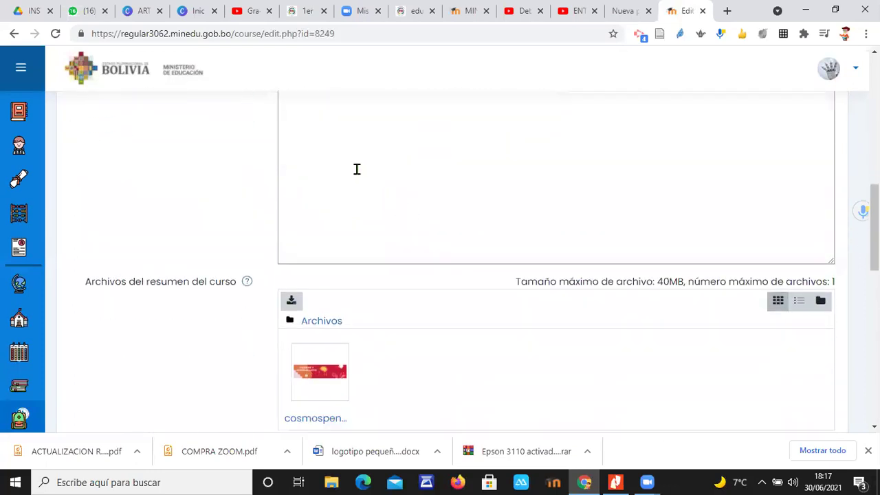
pyautogui.scroll(1, 356, 184)
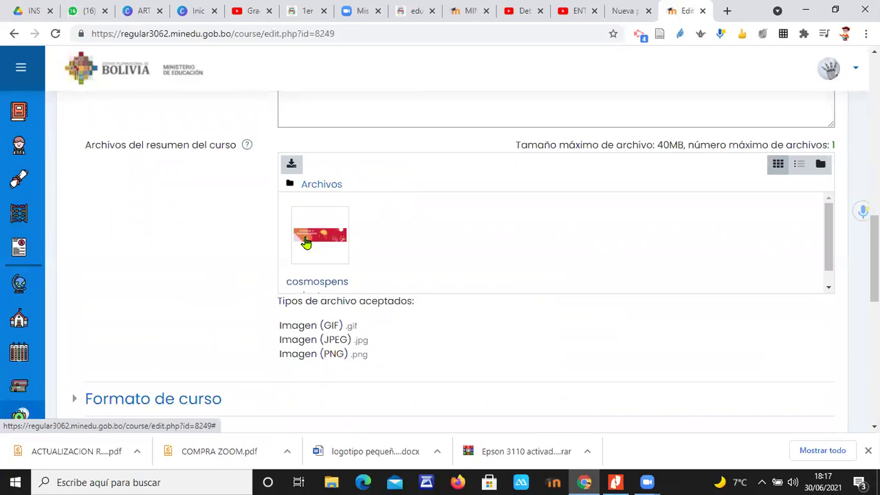
# Switch to Canva's ARTES PLASTICAS banner design and scroll to Página 6
pyautogui.click(191, 15)
pyautogui.click(143, 15)
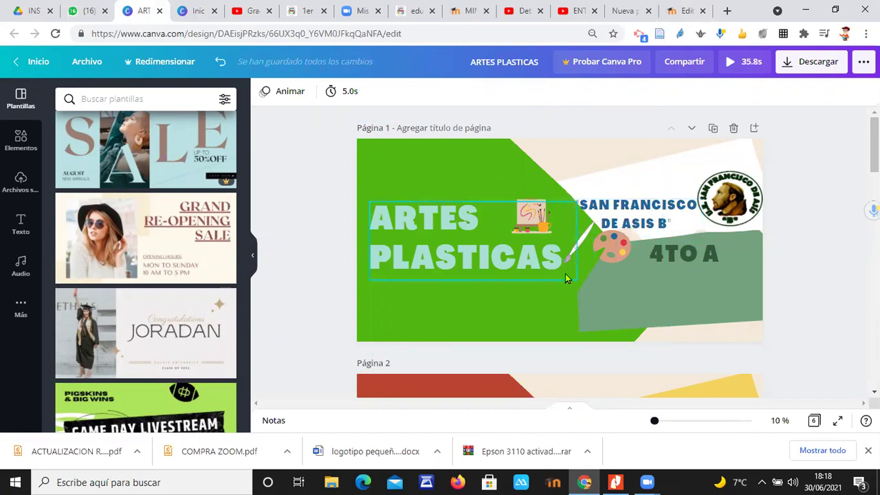
pyautogui.scroll(-10, 770, 260)
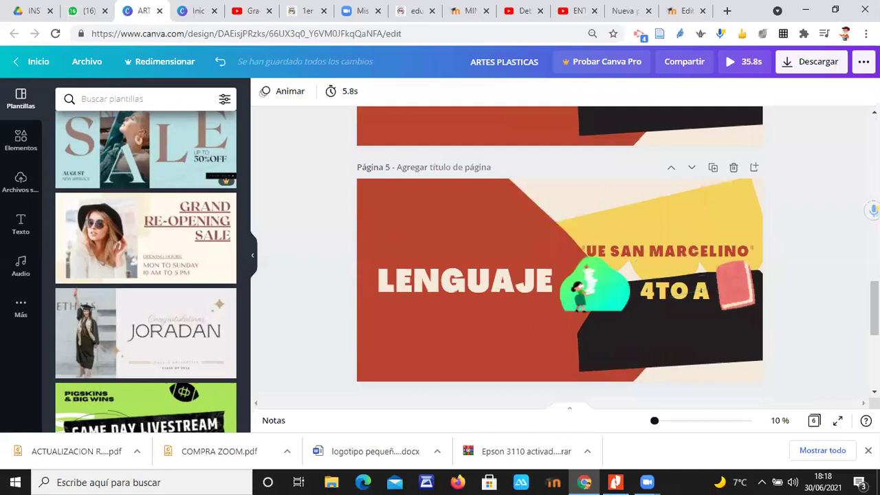
pyautogui.scroll(-4, 770, 259)
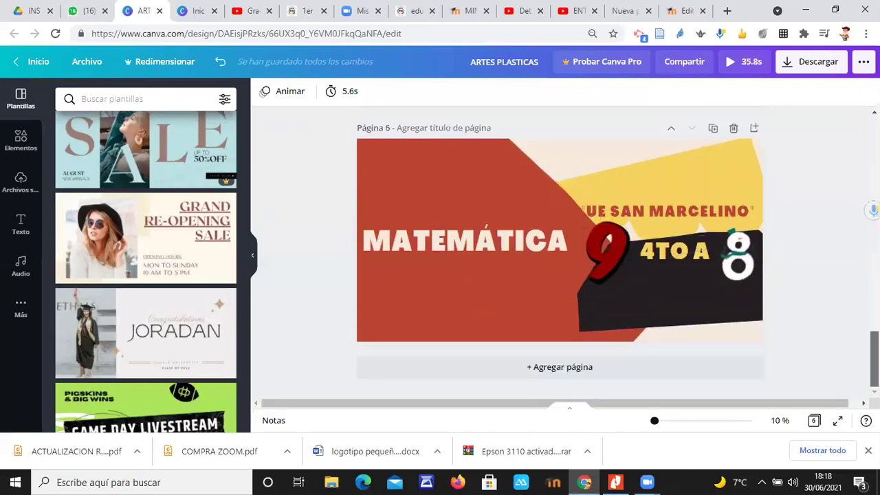
# Begin retyping page 6's MATEMÁTICA heading as the new title starting with 'COS'
pyautogui.click(487, 237)
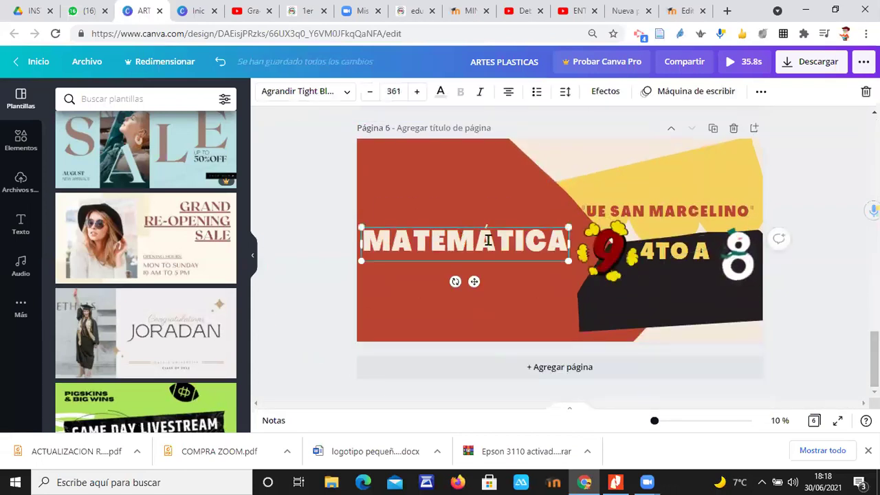
pyautogui.doubleClick(487, 240)
pyautogui.write('LI')
pyautogui.press('BackSpace')
pyautogui.press('BackSpace')
pyautogui.write('COM')
pyautogui.press('BackSpace')
pyautogui.write('S')
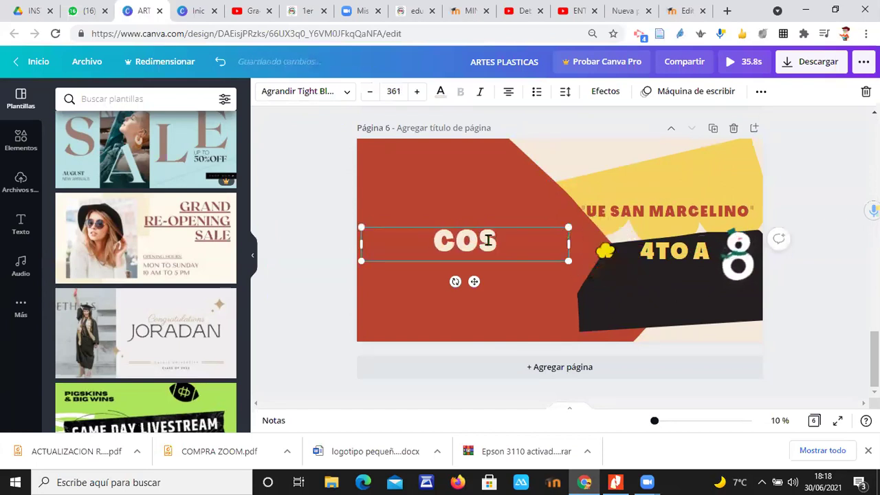
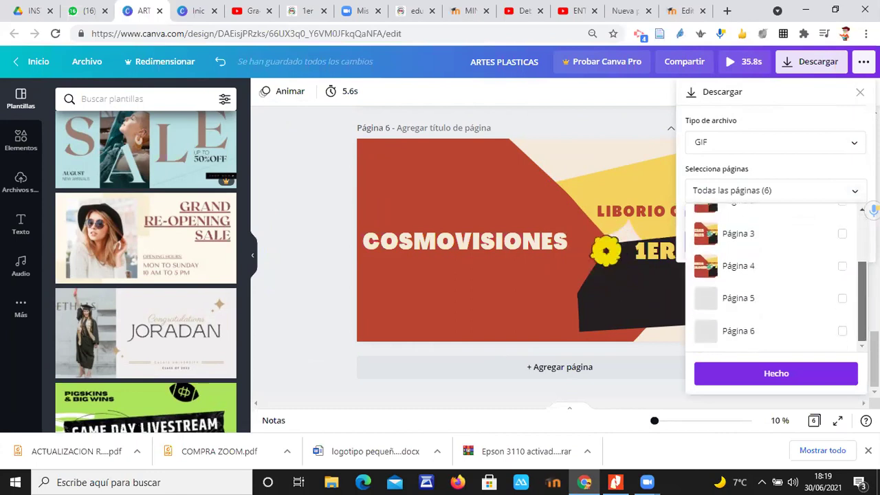
# Download only Página 6 of the design as 'ARTES PLASTICAS.gif' and dismiss the share prompt
pyautogui.click(841, 333)
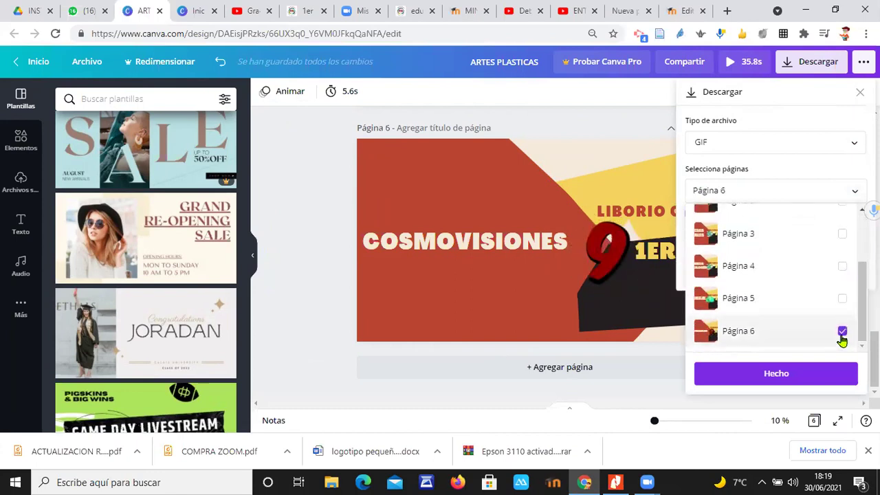
pyautogui.click(765, 371)
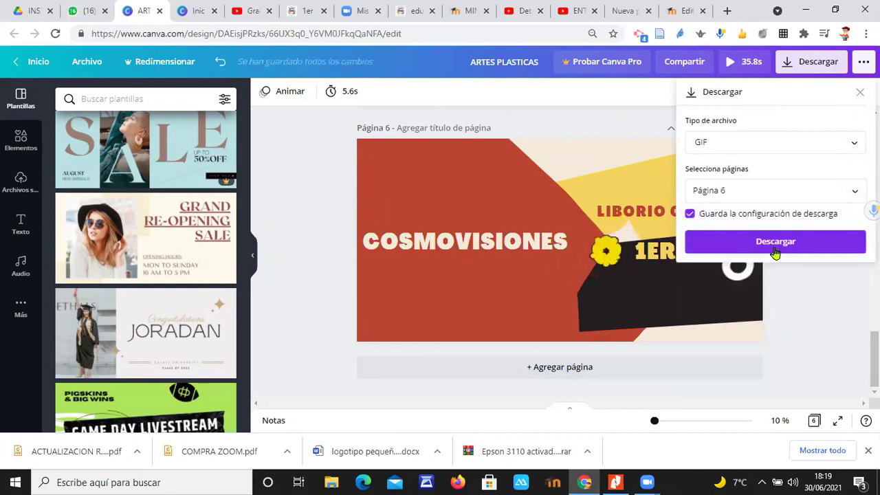
pyautogui.click(781, 249)
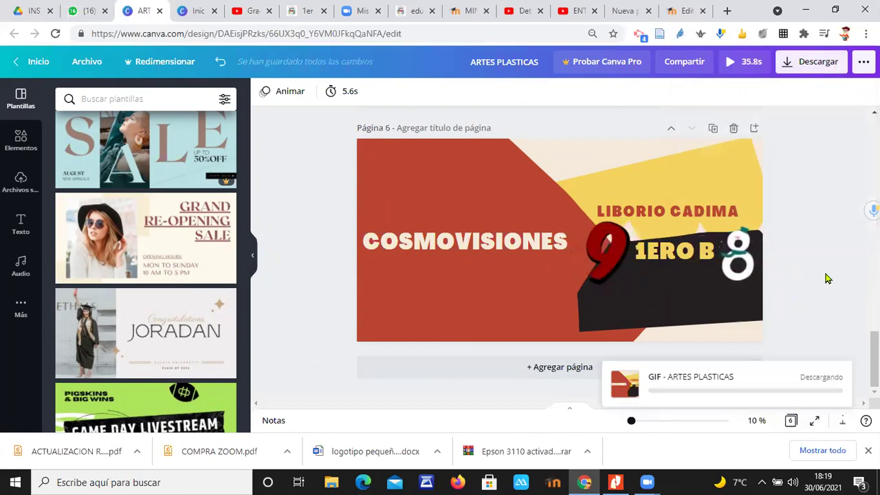
pyautogui.scroll(1, 822, 271)
pyautogui.scroll(20, 823, 271)
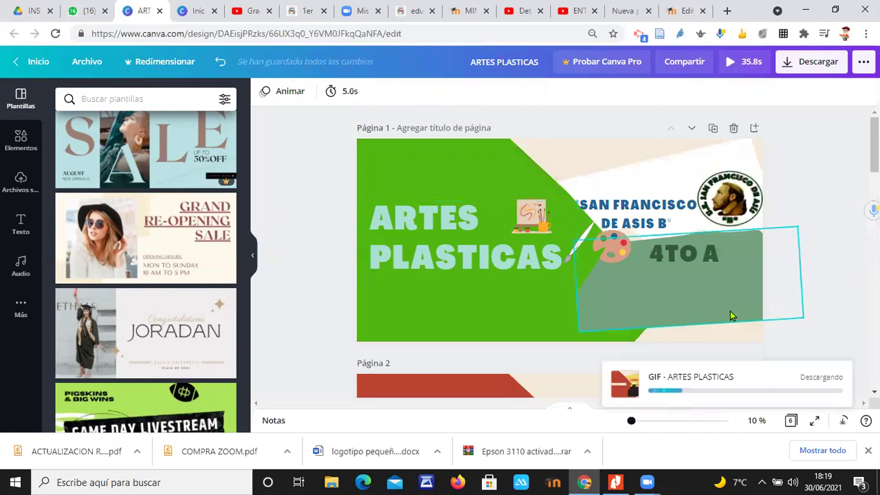
pyautogui.scroll(-6, 619, 281)
pyautogui.scroll(7, 601, 263)
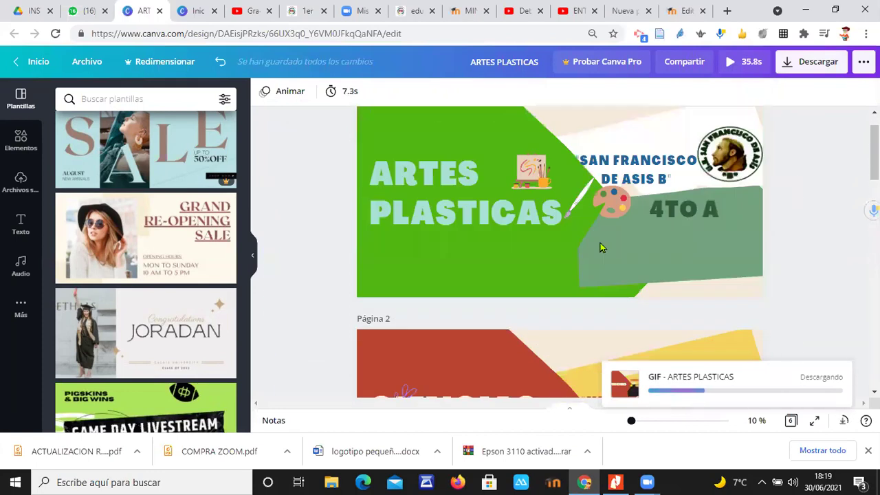
pyautogui.scroll(-1, 445, 323)
pyautogui.scroll(-20, 445, 323)
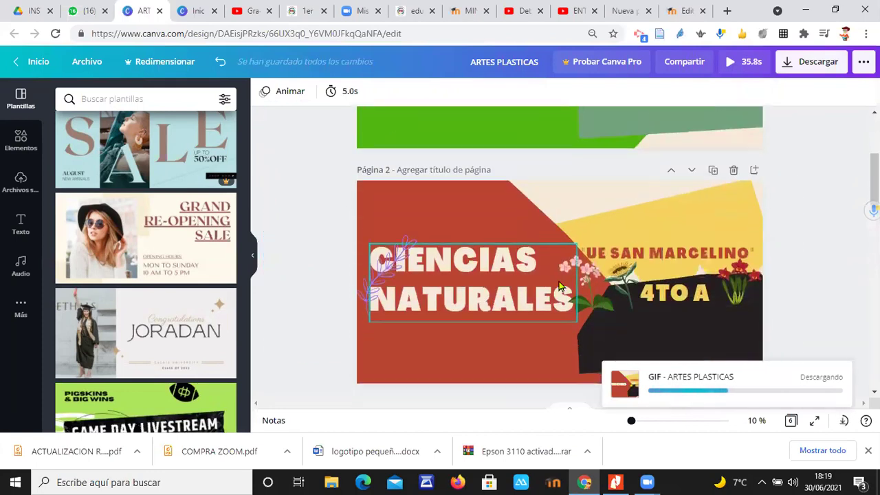
pyautogui.scroll(-2, 790, 263)
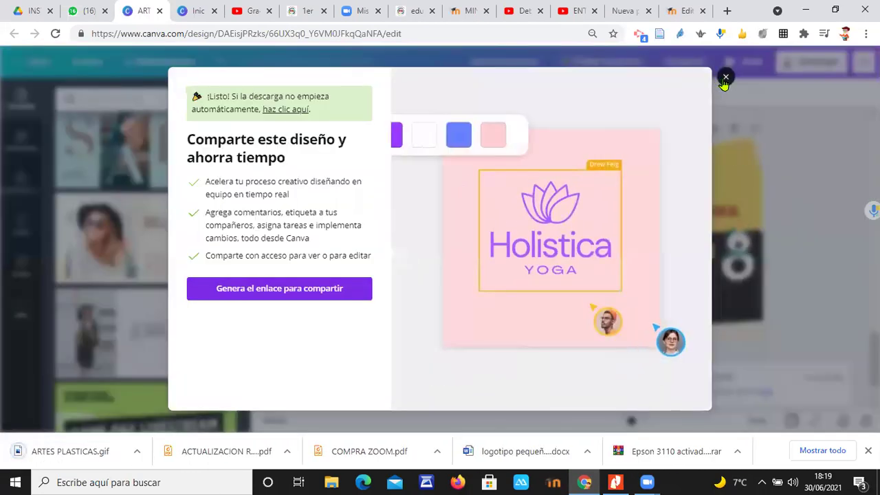
pyautogui.press('Escape')
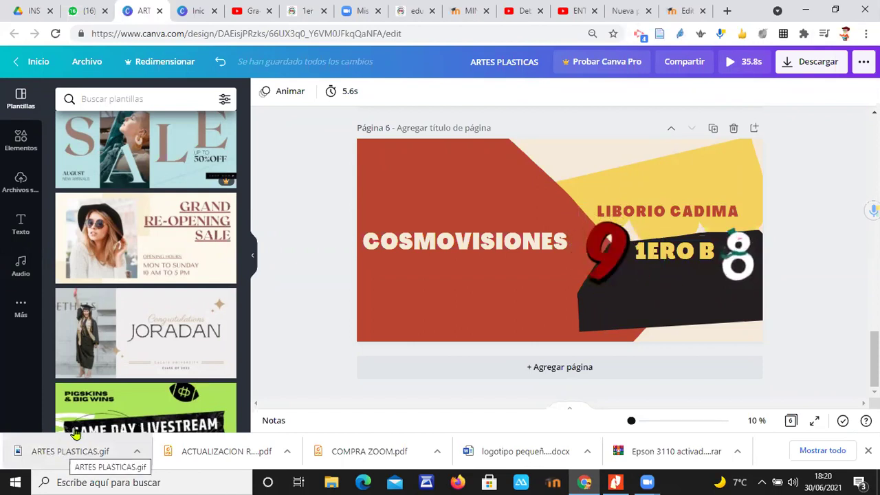
# Back in the Moodle course settings, check the full name and scroll to Archivos del resumen del curso
pyautogui.click(675, 11)
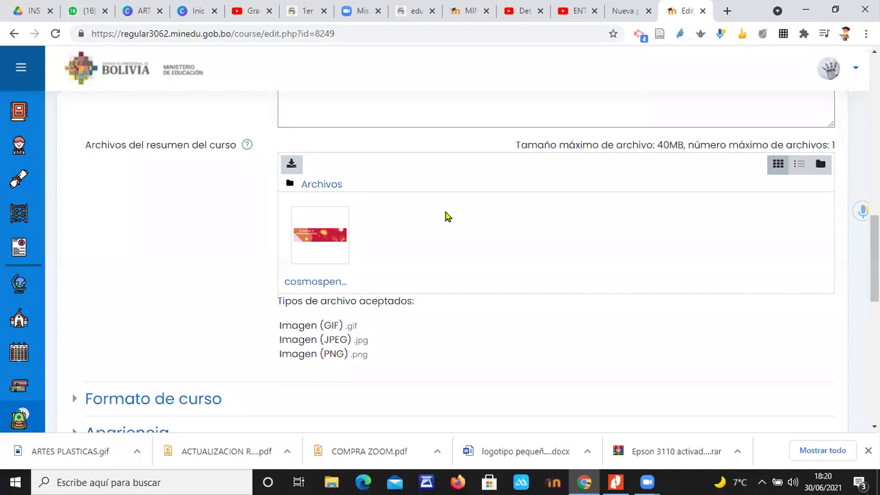
pyautogui.scroll(10, 445, 217)
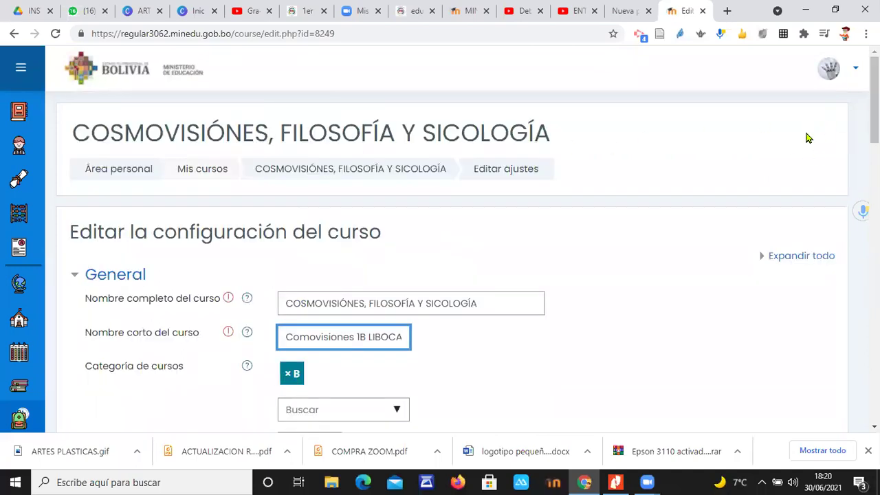
pyautogui.scroll(-2, 651, 245)
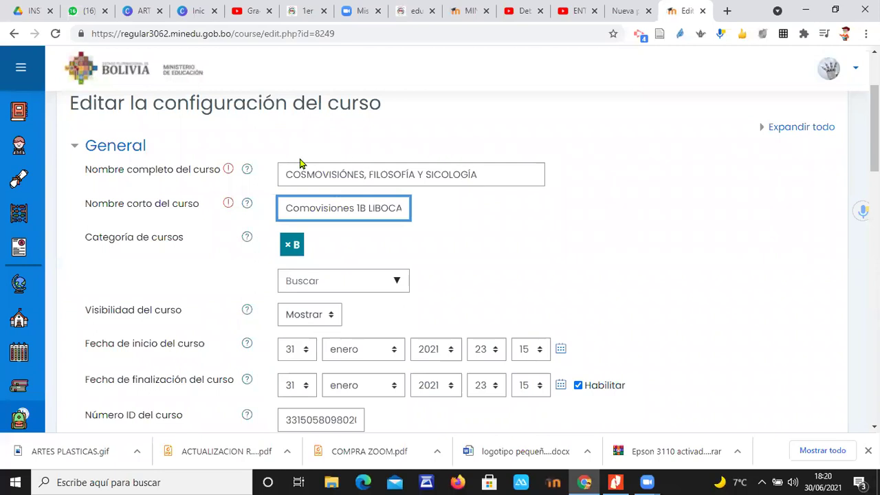
pyautogui.scroll(-1, 505, 184)
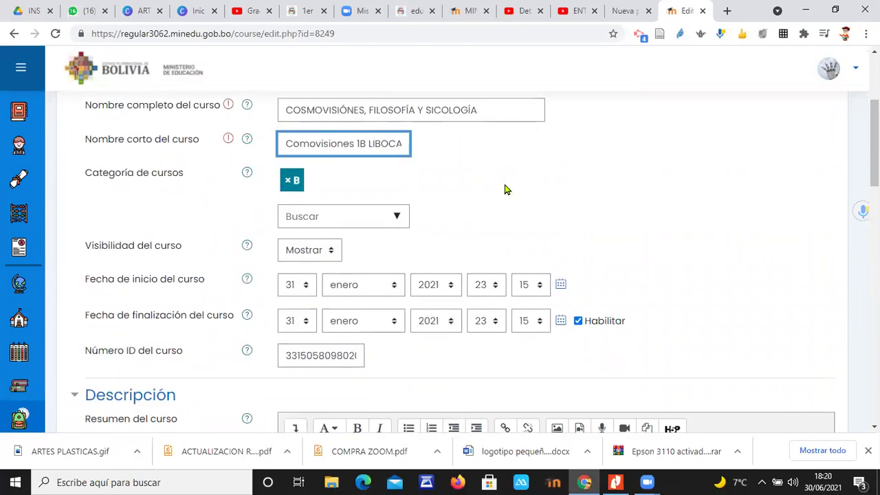
pyautogui.scroll(2, 495, 188)
pyautogui.click(488, 236)
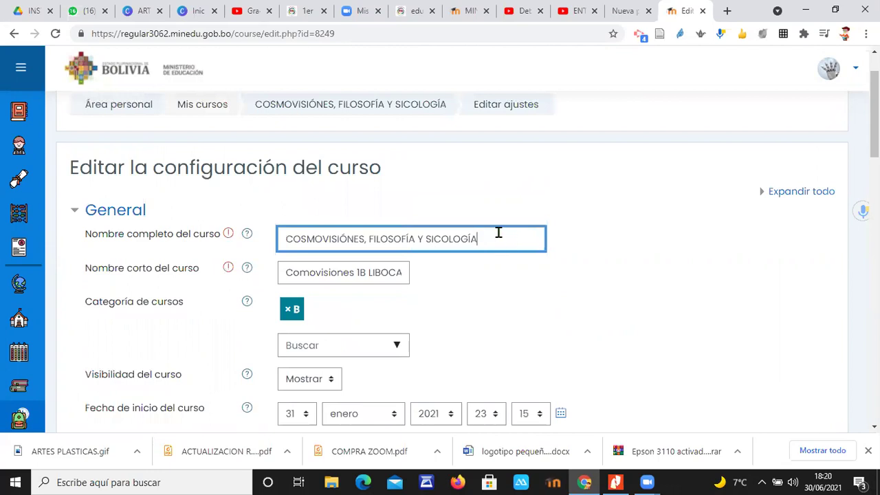
pyautogui.scroll(-1, 499, 233)
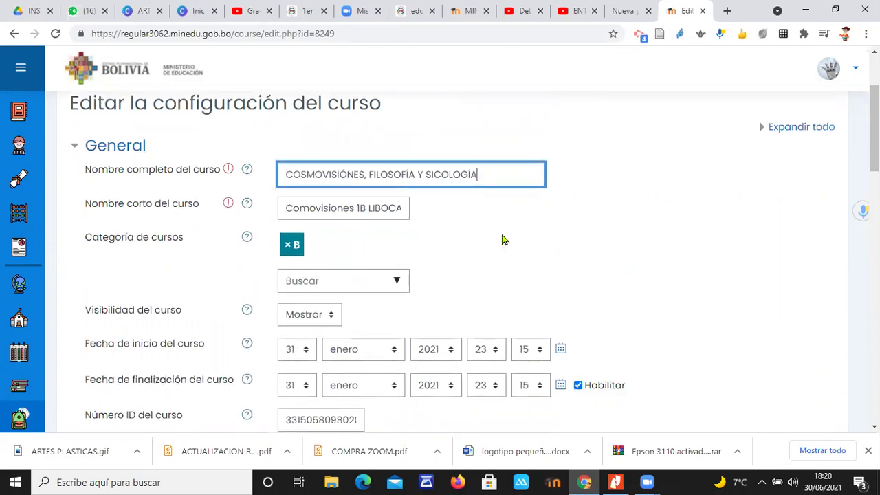
pyautogui.scroll(-10, 502, 239)
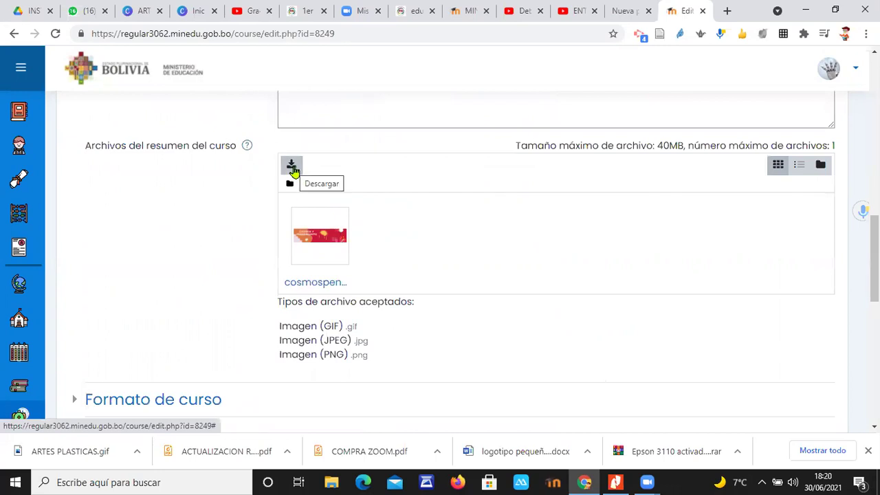
# Delete the old cosmospensamiento.png image from the course summary files
pyautogui.click(323, 230)
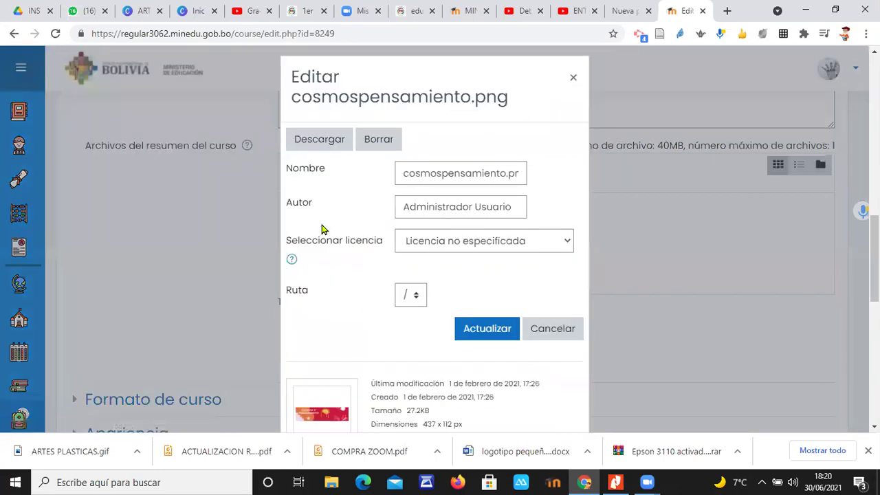
pyautogui.click(385, 148)
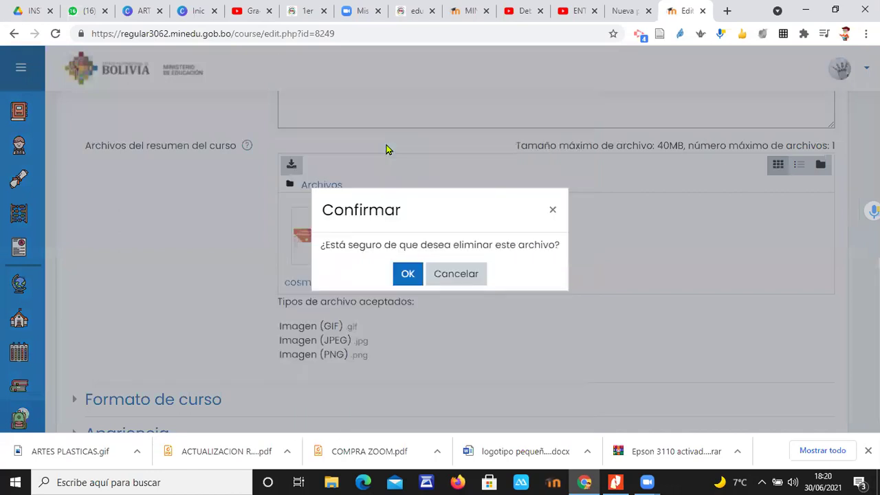
pyautogui.click(404, 276)
pyautogui.click(405, 275)
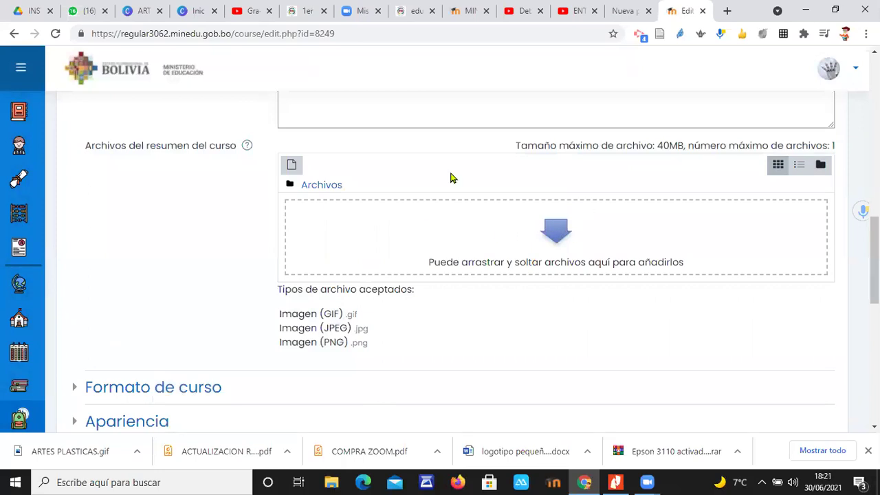
# Upload ARTES PLASTICAS.gif as the new course summary image
pyautogui.click(564, 230)
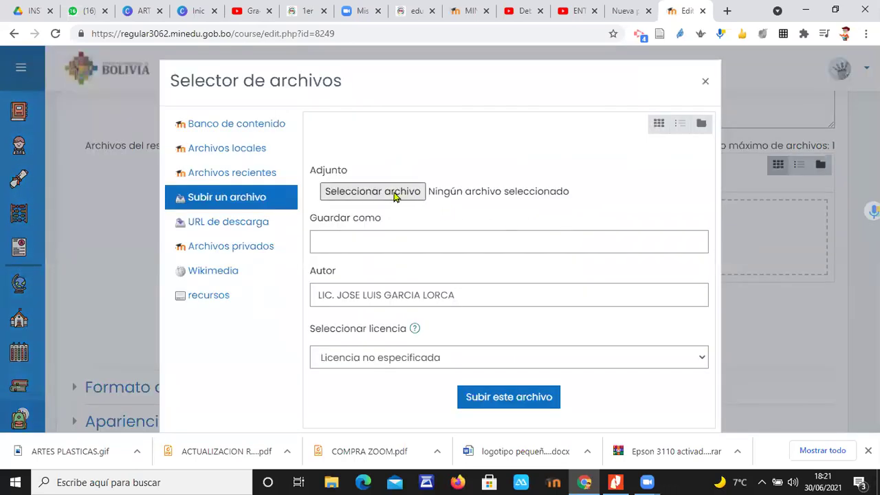
pyautogui.click(386, 194)
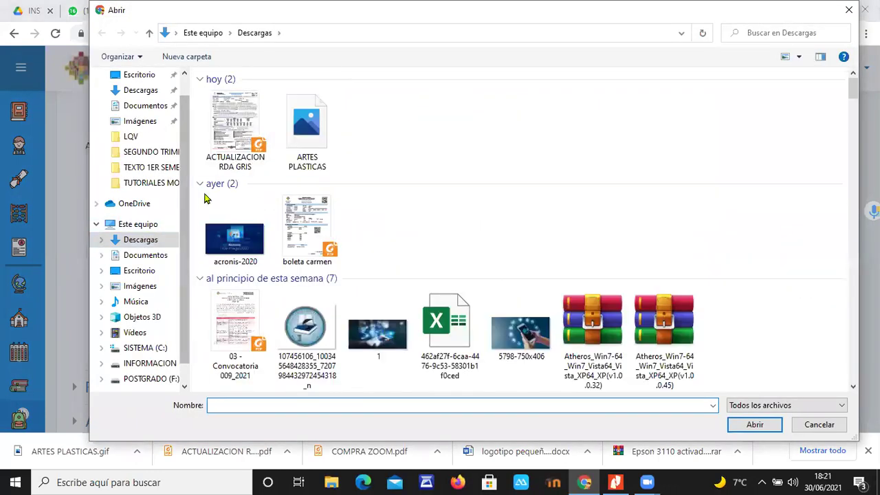
pyautogui.doubleClick(232, 139)
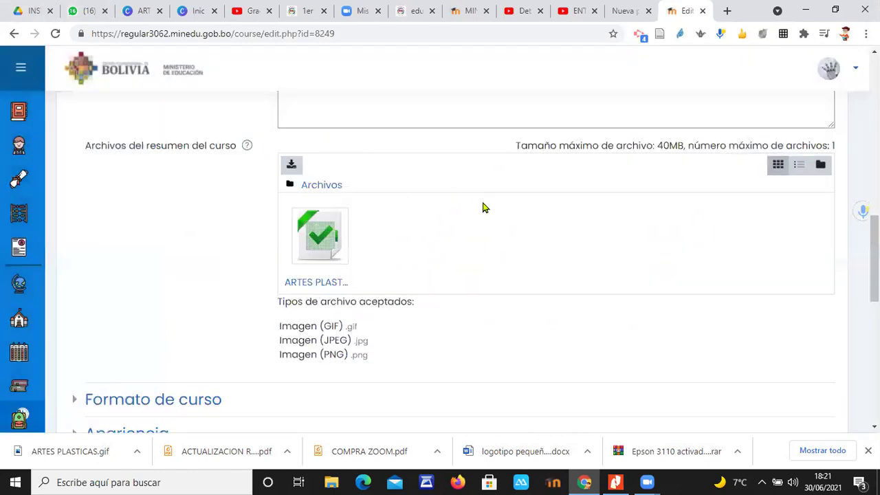
# Save the course settings with Guardar cambios y mostrar to view COSMOVISIÓNES with its new GIF
pyautogui.scroll(-1, 406, 227)
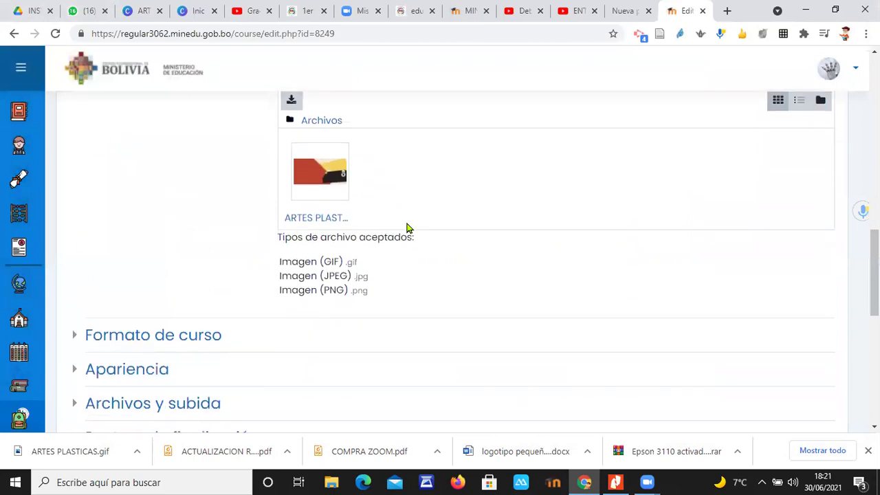
pyautogui.scroll(-3, 406, 228)
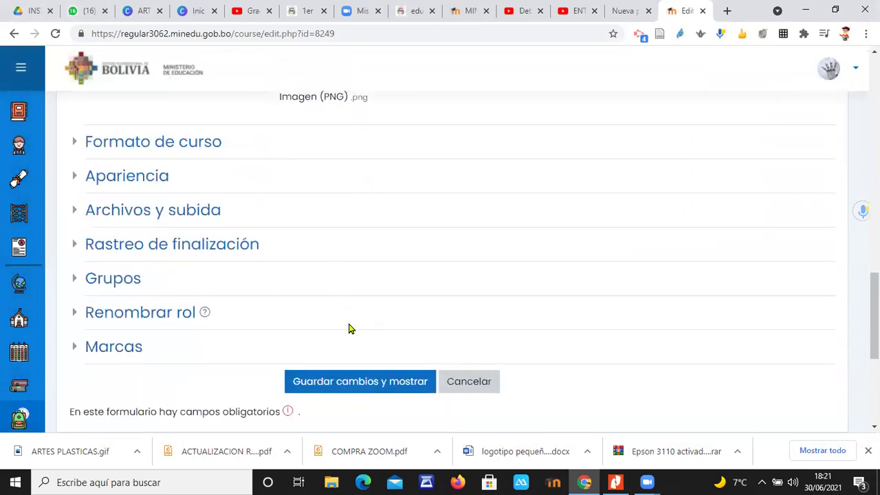
pyautogui.scroll(12, 420, 177)
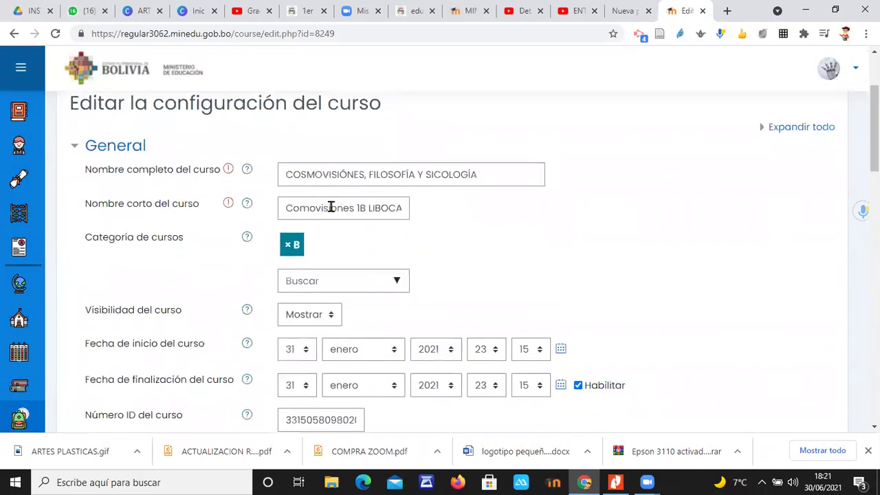
pyautogui.scroll(-12, 396, 214)
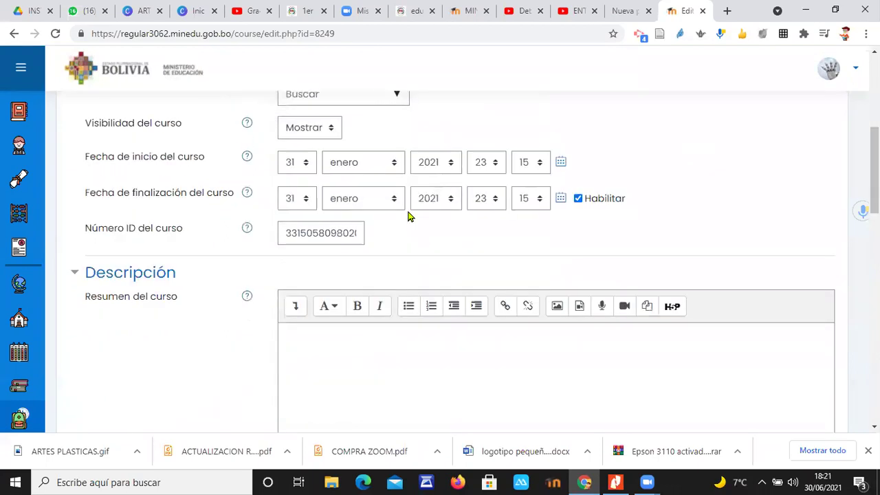
pyautogui.scroll(3, 342, 148)
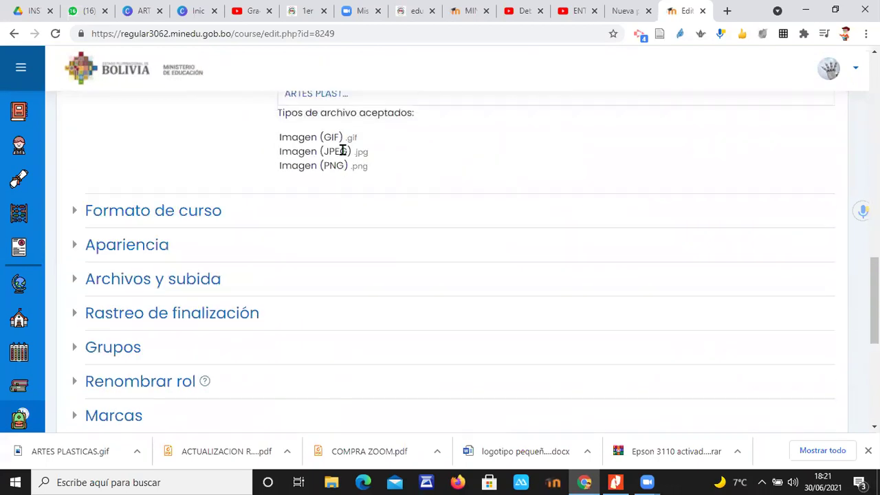
pyautogui.scroll(-5, 371, 228)
pyautogui.scroll(-4, 402, 226)
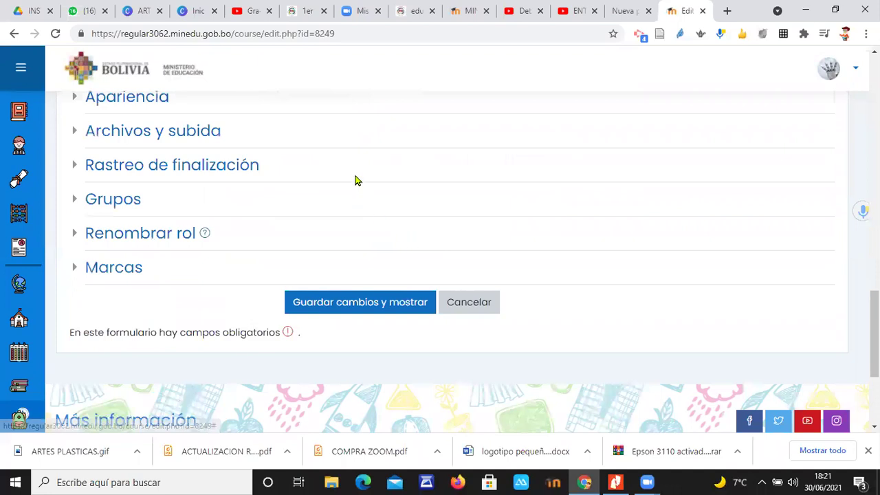
pyautogui.click(360, 113)
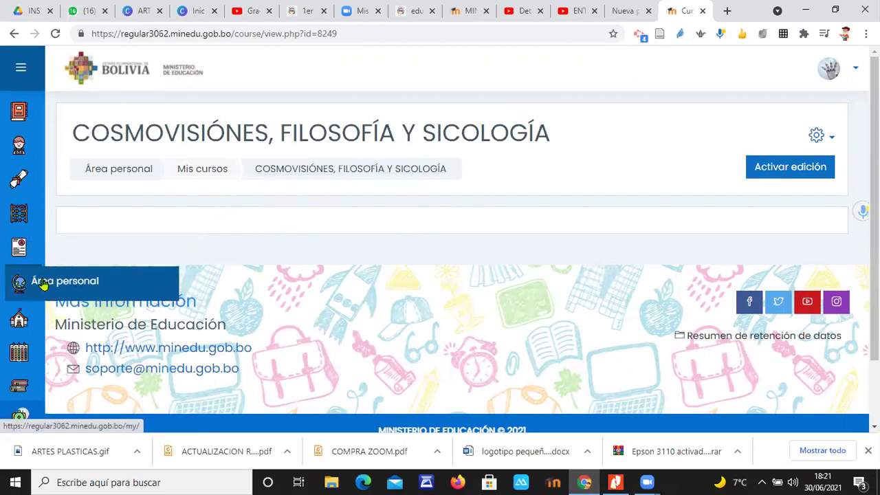
# From the dashboard's Vista general de curso cards, open the COSMOVISIÓNES, FILOSOFÍA Y SICOLOGÍA course
pyautogui.click(120, 173)
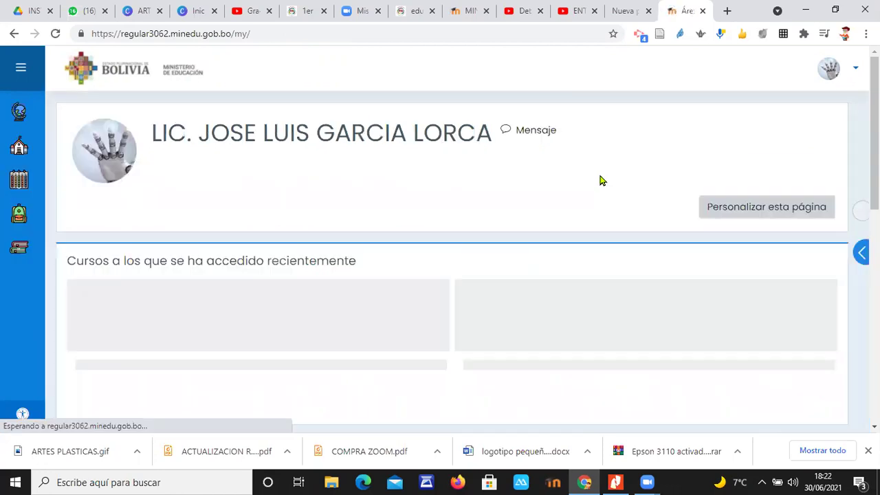
pyautogui.scroll(-1, 600, 181)
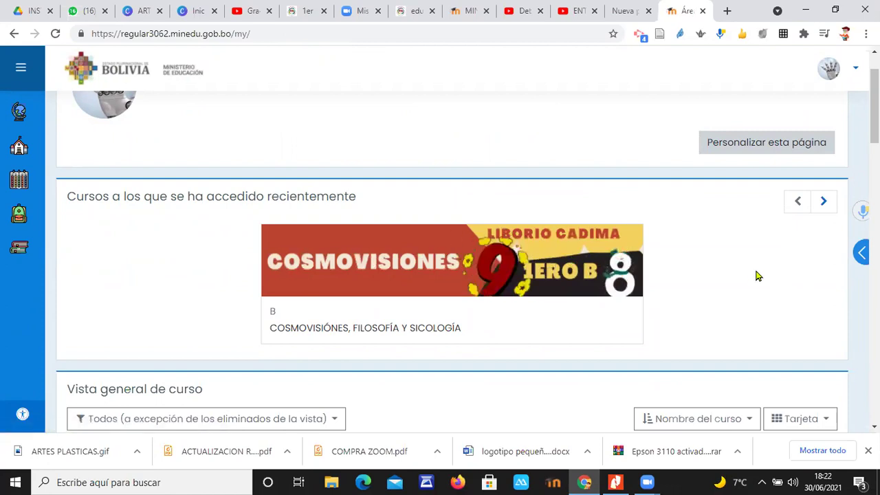
pyautogui.scroll(-5, 756, 275)
pyautogui.scroll(-5, 626, 177)
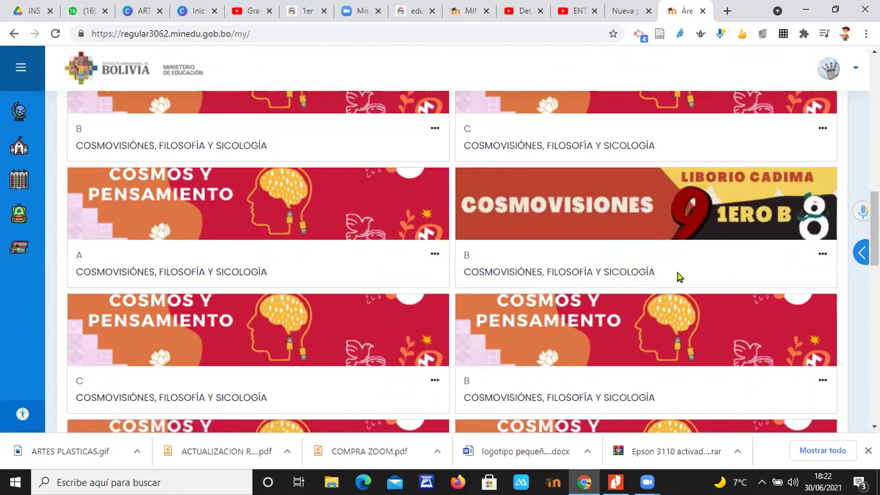
pyautogui.click(165, 187)
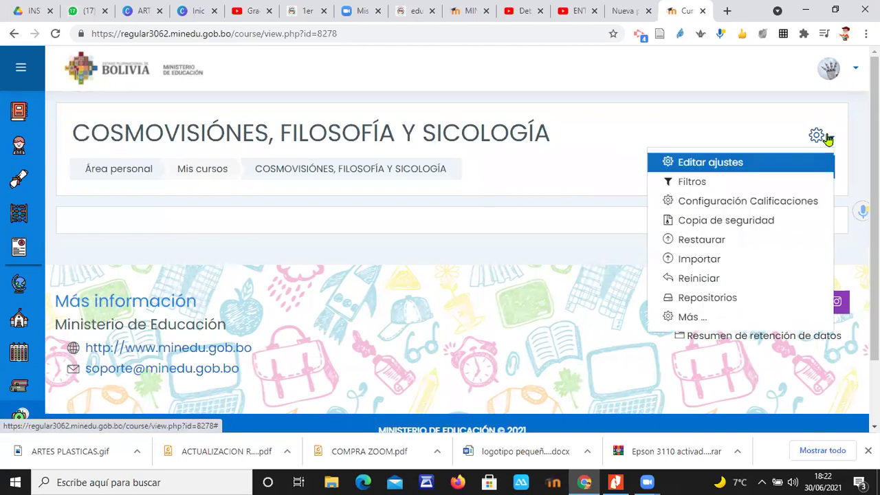
# Open the course's Editar ajustes form and review its fields
pyautogui.click(717, 169)
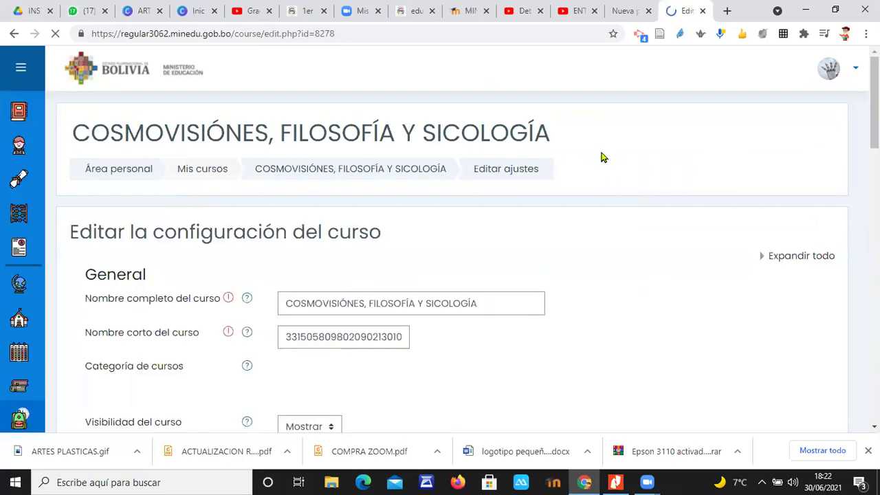
pyautogui.scroll(-5, 579, 190)
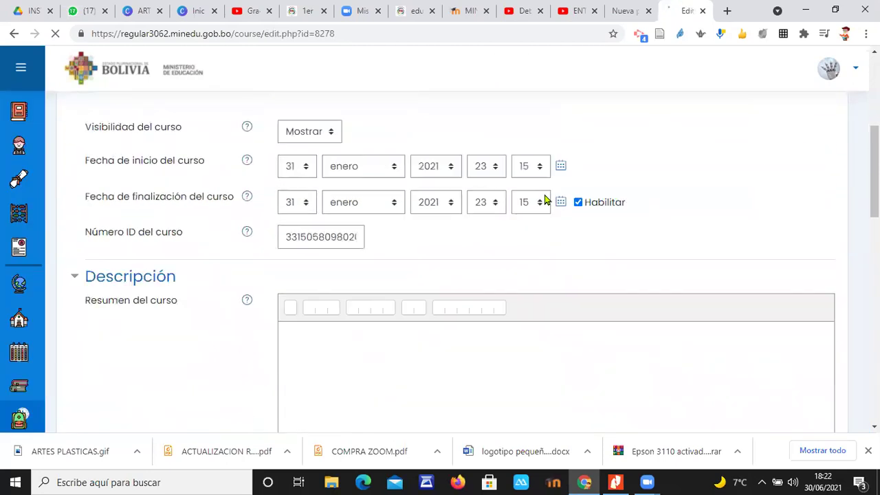
pyautogui.scroll(-3, 545, 200)
pyautogui.scroll(10, 543, 196)
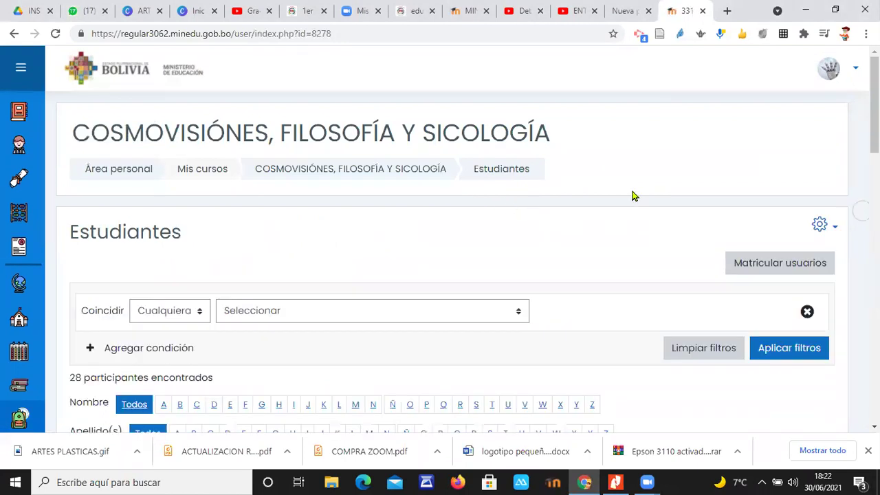
pyautogui.scroll(-5, 632, 195)
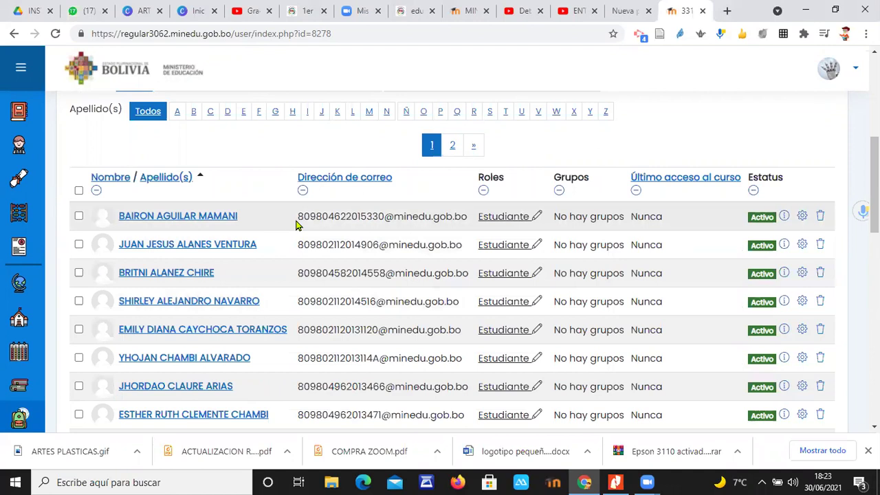
pyautogui.scroll(-1, 297, 223)
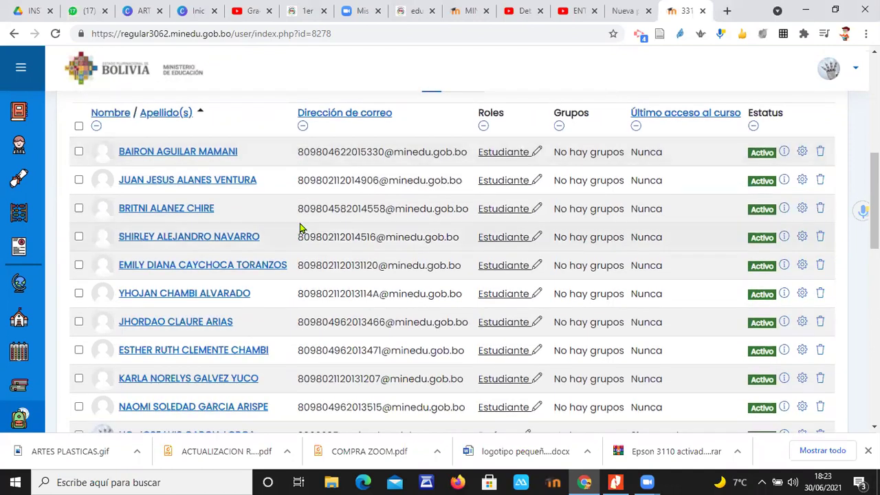
pyautogui.scroll(6, 305, 211)
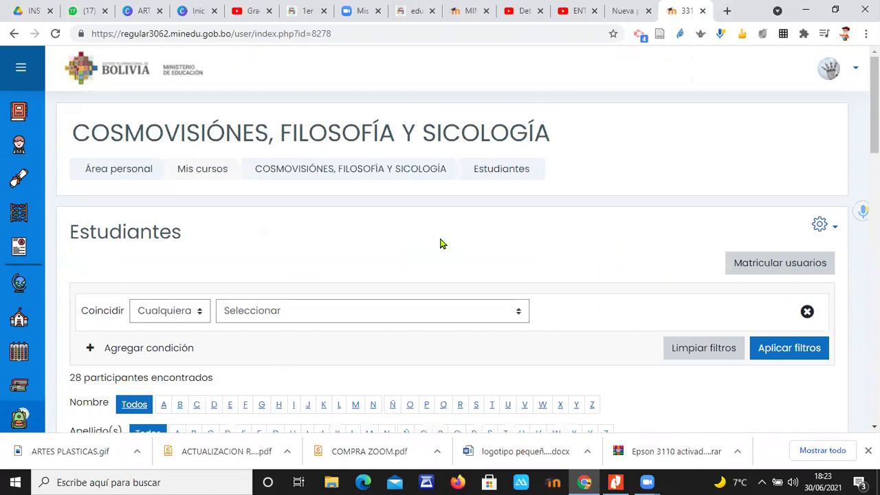
# Return to the course page, reopen Editar ajustes from the gear menu, and select the full name
pyautogui.click(323, 172)
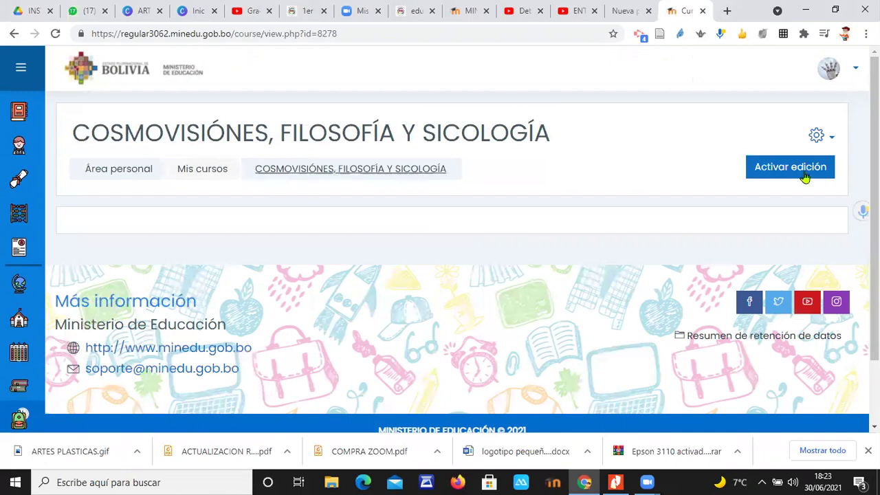
pyautogui.click(818, 137)
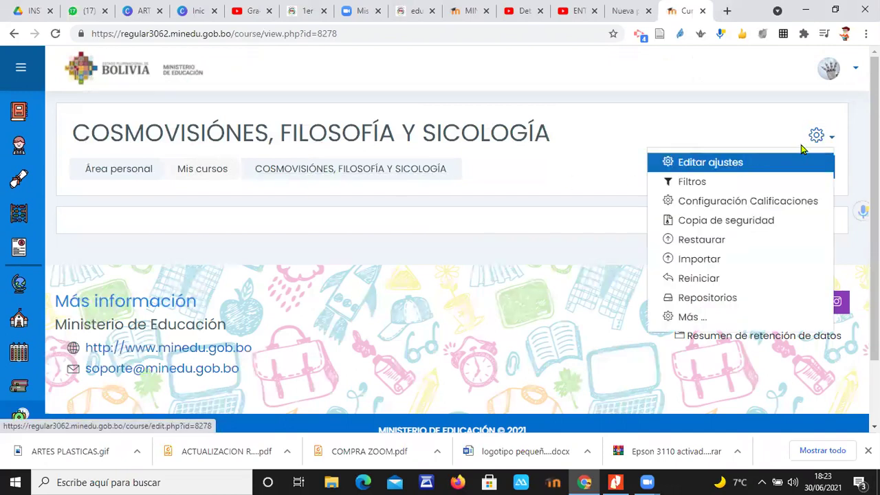
pyautogui.click(715, 169)
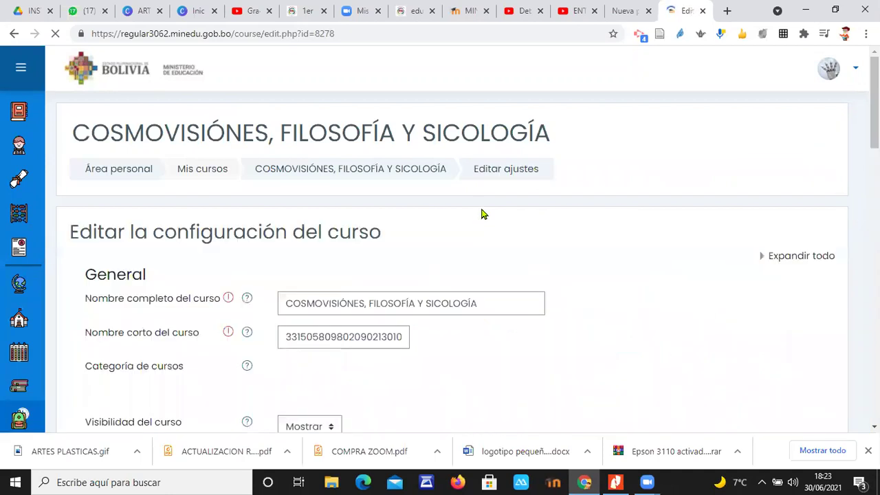
pyautogui.scroll(-1, 440, 235)
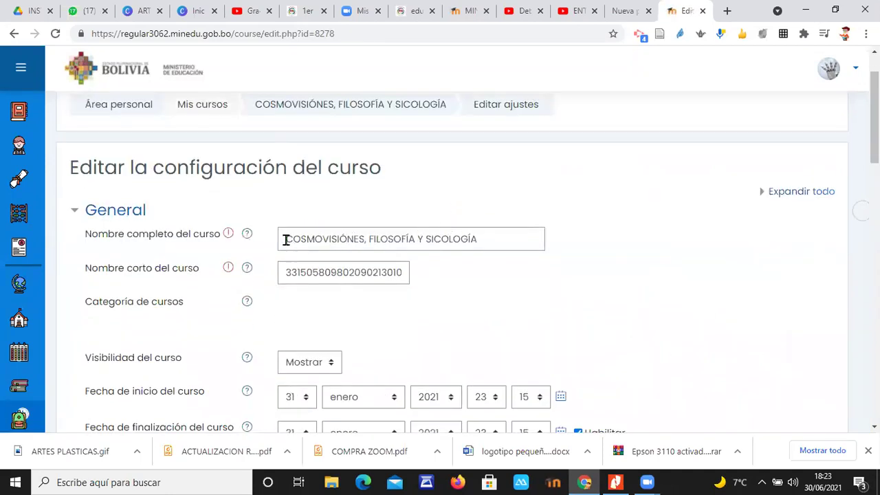
pyautogui.moveTo(287, 240); pyautogui.dragTo(507, 245)
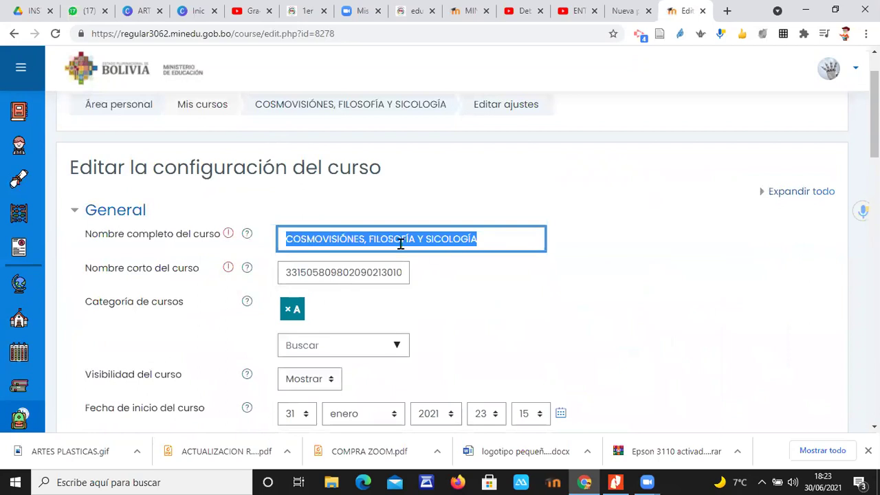
# Append LIBOCA 1A to the full name and set the short name to COSMOVISIONES LIBOCA 1A
pyautogui.click(523, 236)
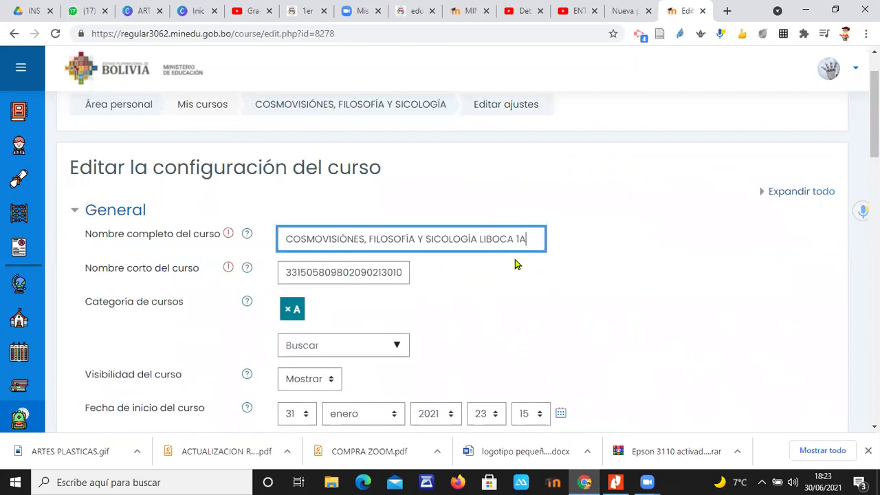
pyautogui.moveTo(408, 270); pyautogui.dragTo(267, 279)
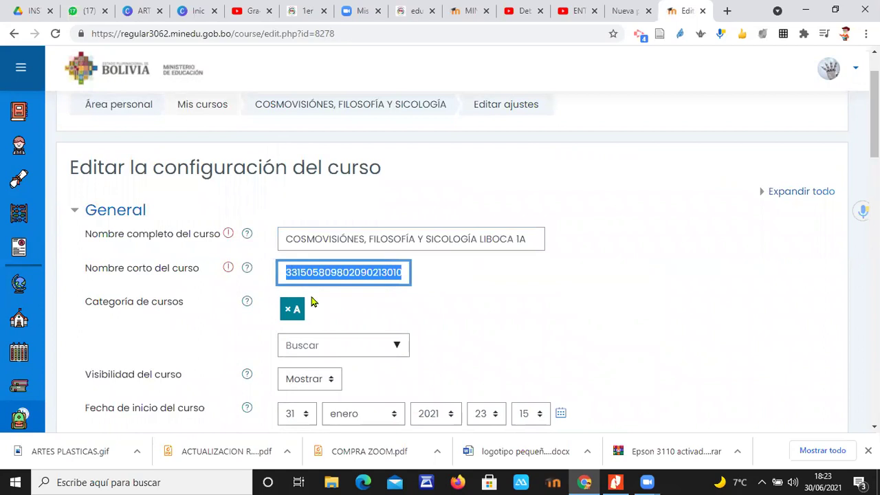
pyautogui.write('1043')
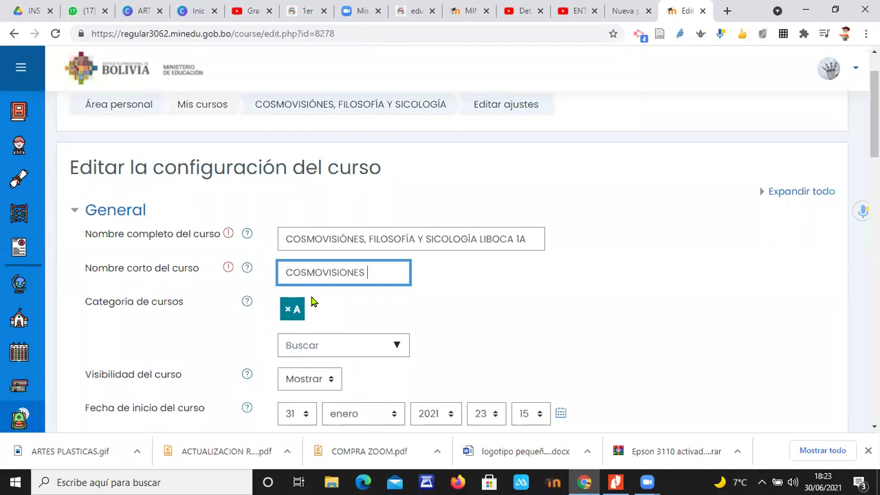
pyautogui.write('A 1 A')
pyautogui.press('BackSpace')
pyautogui.press('BackSpace')
pyautogui.write('A')
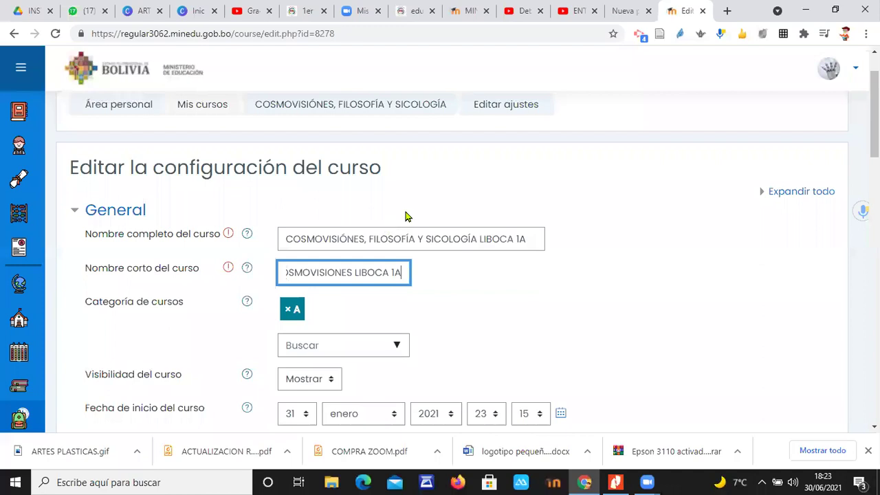
# Delete the old cosmospensamiento.png image from Archivos del resumen del curso
pyautogui.scroll(-5, 475, 198)
pyautogui.scroll(3, 336, 172)
pyautogui.scroll(-9, 389, 232)
pyautogui.scroll(2, 391, 226)
pyautogui.scroll(-1, 358, 217)
pyautogui.scroll(10, 183, 185)
pyautogui.scroll(-3, 351, 190)
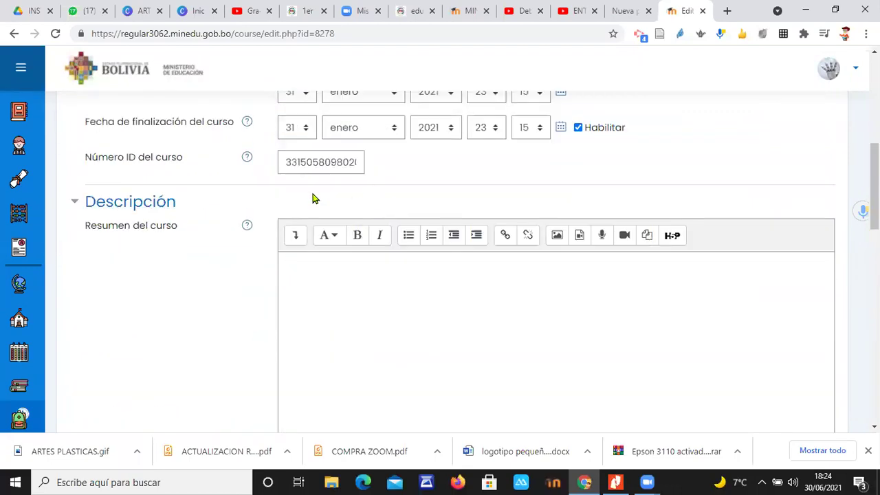
pyautogui.scroll(-5, 354, 206)
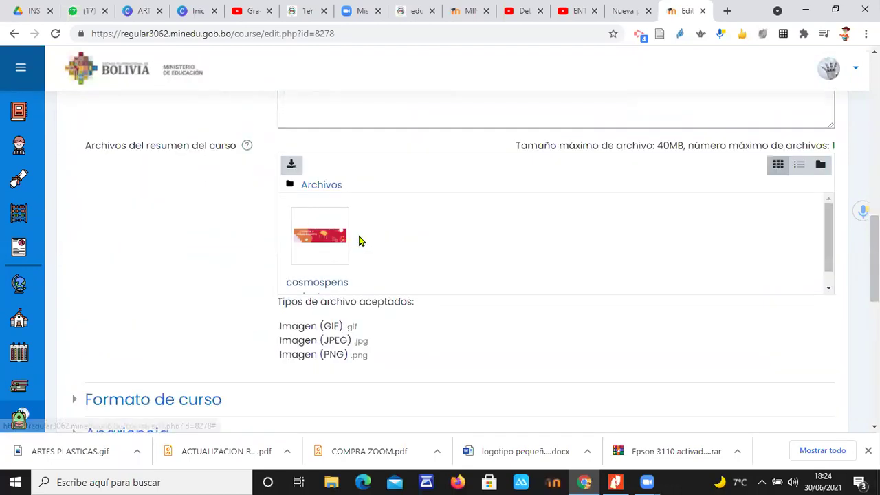
pyautogui.click(321, 238)
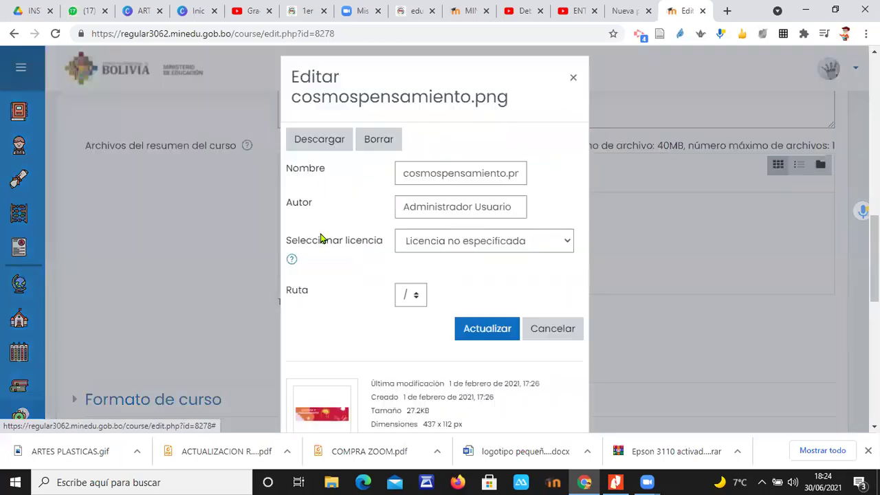
pyautogui.click(378, 145)
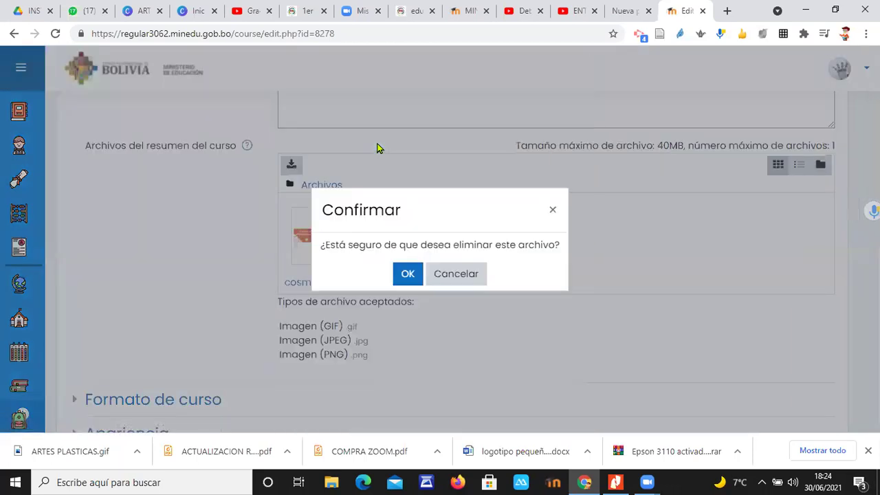
pyautogui.click(407, 274)
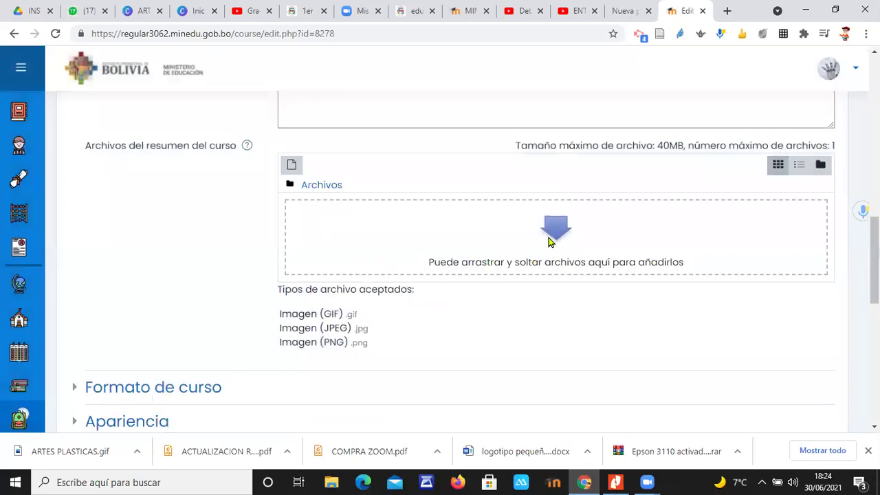
pyautogui.click(141, 11)
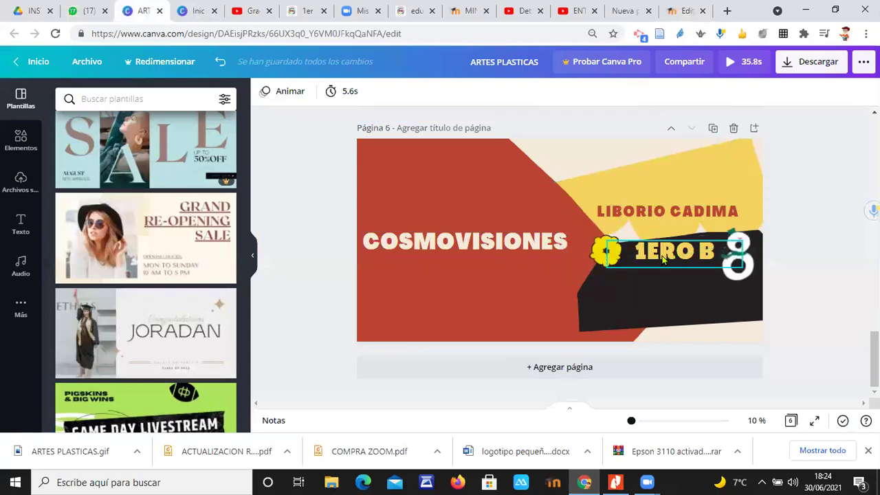
# Change the banner text from 1ERO B to 1ERO A
pyautogui.click(687, 255)
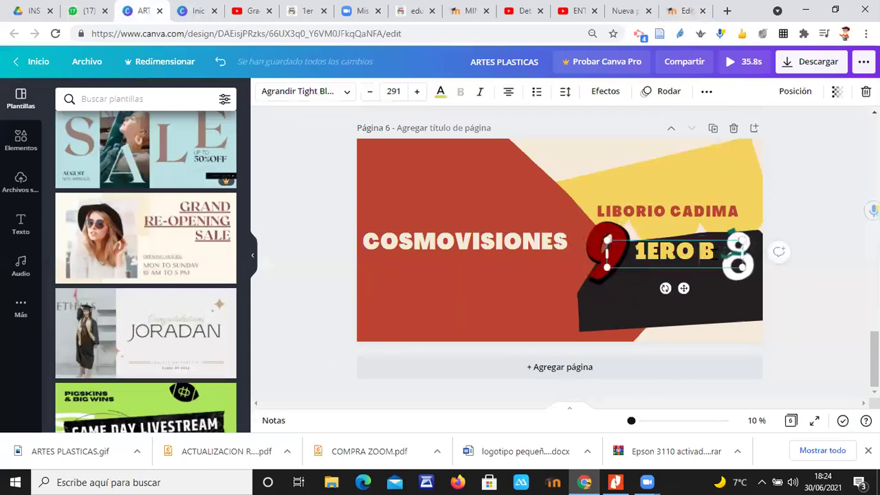
pyautogui.doubleClick(706, 251)
pyautogui.write('A')
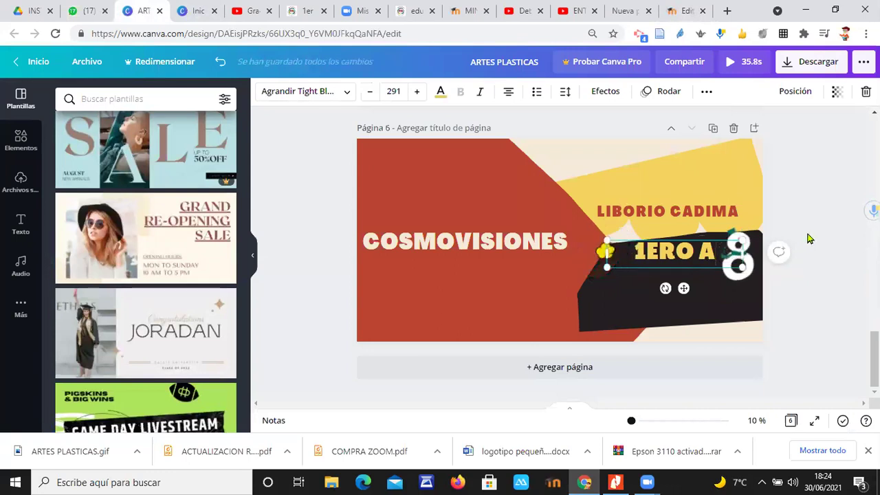
pyautogui.click(797, 227)
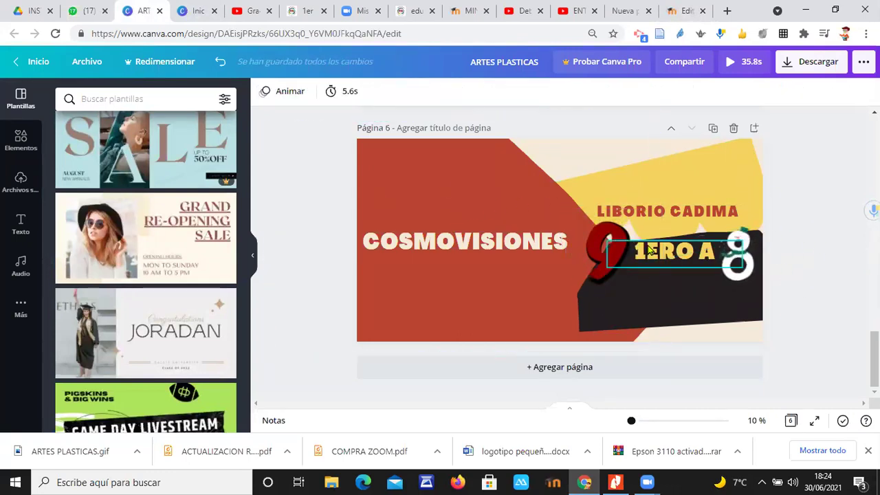
# Restore the animated 9 and 8 graphics with Ctrl+Z and open the download panel
pyautogui.click(605, 247)
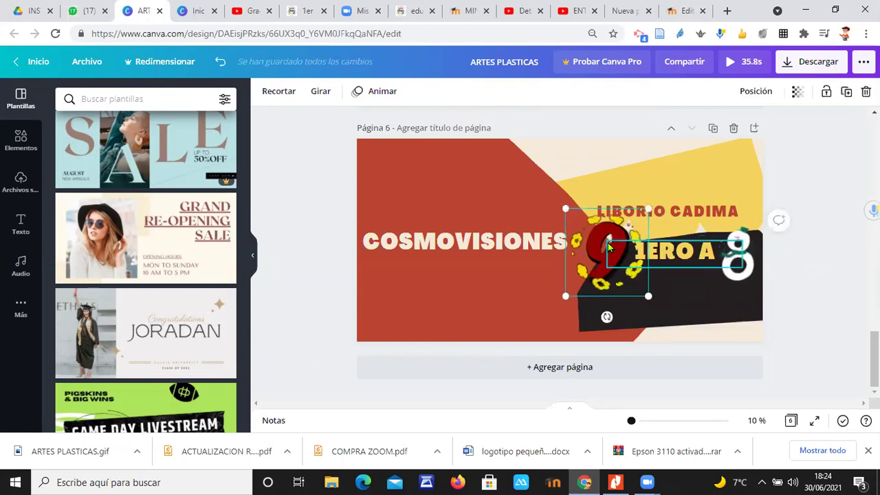
pyautogui.click(608, 248)
pyautogui.click(598, 246)
pyautogui.click(581, 244)
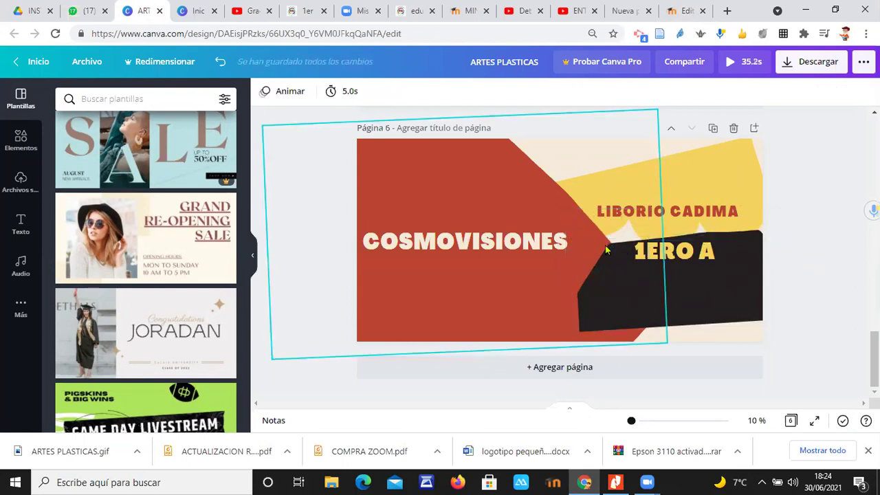
pyautogui.hotkey('ctrl', 'z')
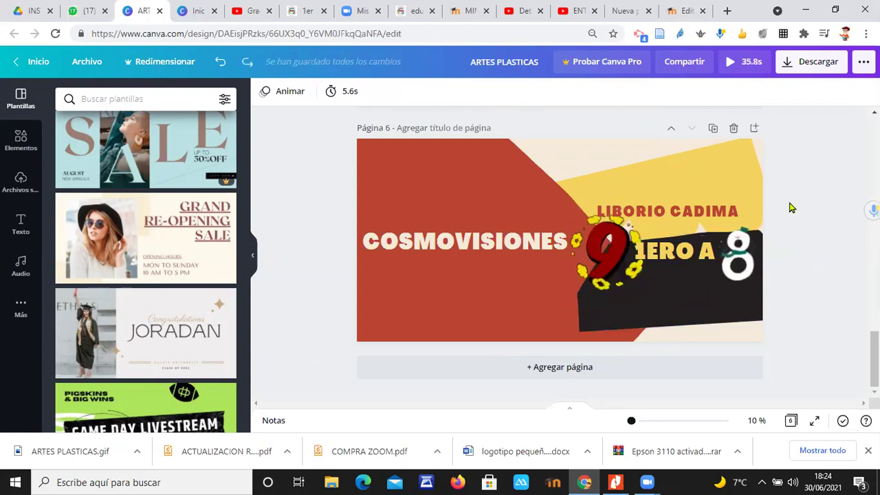
pyautogui.click(807, 69)
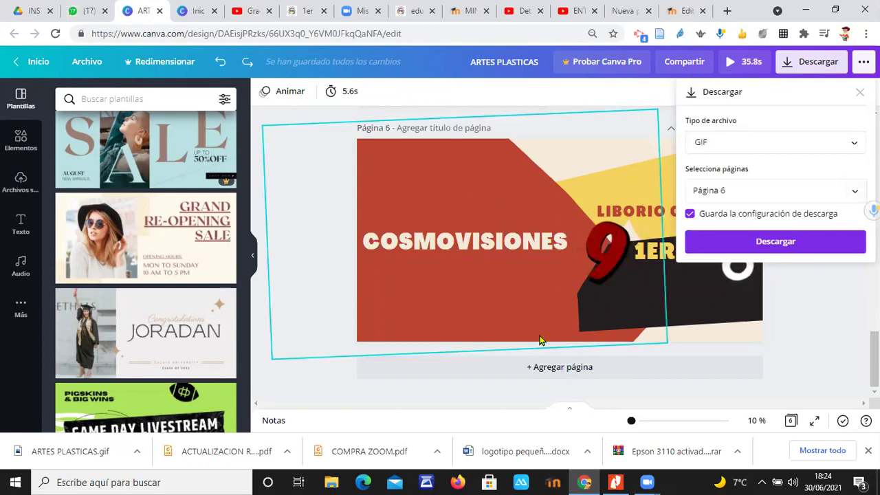
# Download only Página 6 as 'ARTES PLASTICAS (1).gif' and dismiss the invite-friends popup
pyautogui.click(854, 191)
pyautogui.scroll(-2, 729, 256)
pyautogui.scroll(2, 723, 257)
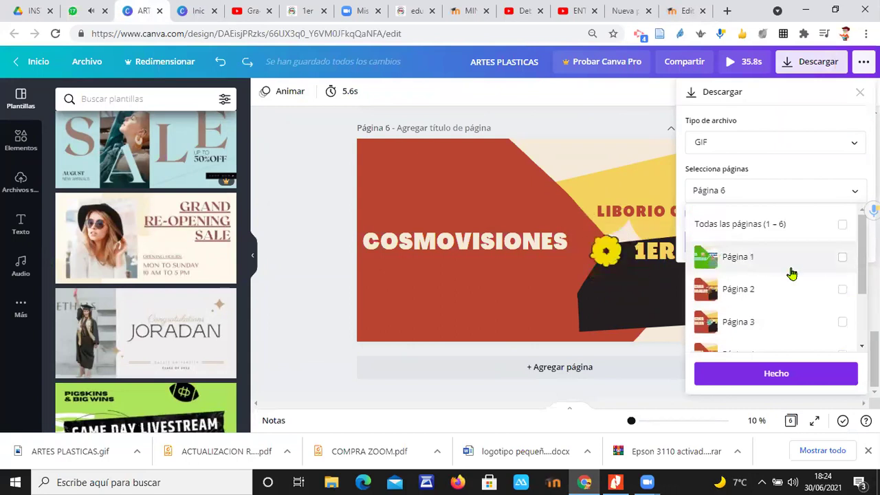
pyautogui.scroll(-3, 790, 275)
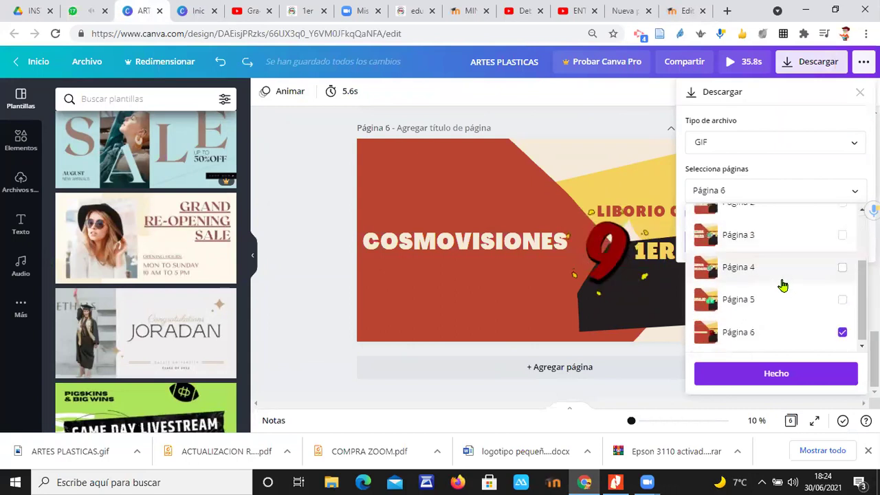
pyautogui.click(766, 372)
pyautogui.click(765, 248)
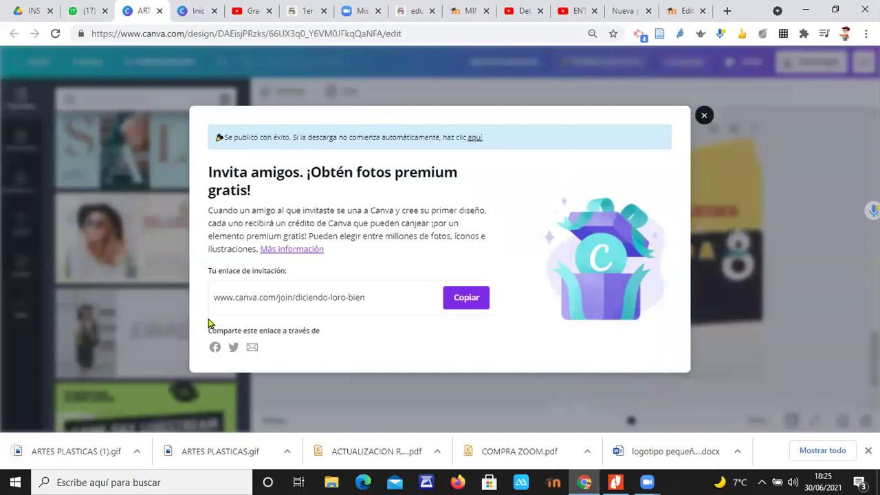
pyautogui.press('Escape')
# Upload 'ARTES PLASTICAS (1).gif' into the Moodle course summary files
pyautogui.click(684, 10)
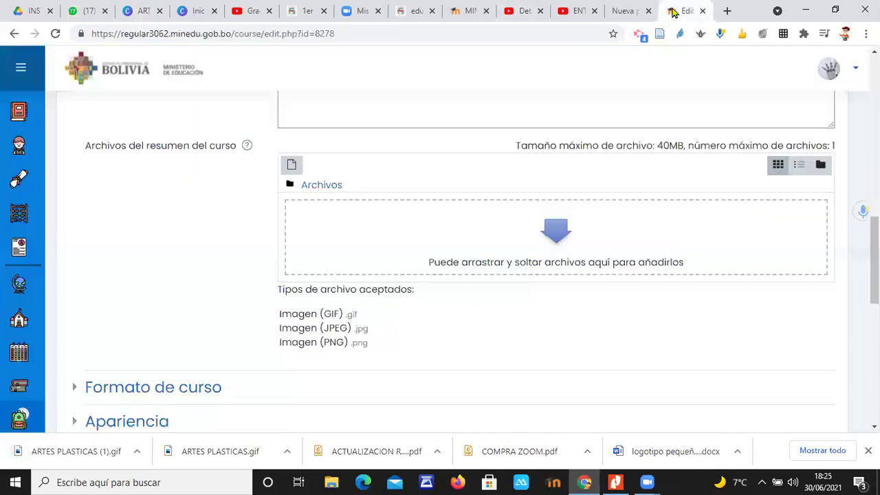
pyautogui.scroll(15, 567, 185)
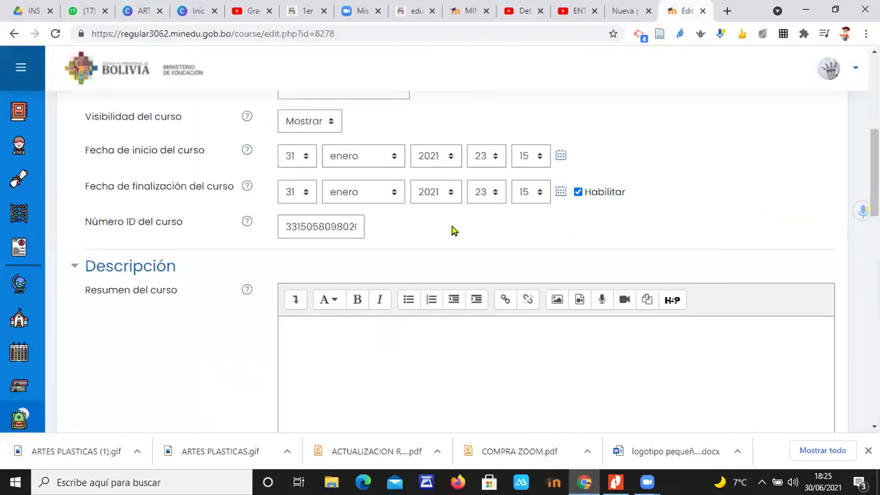
pyautogui.scroll(-2, 364, 205)
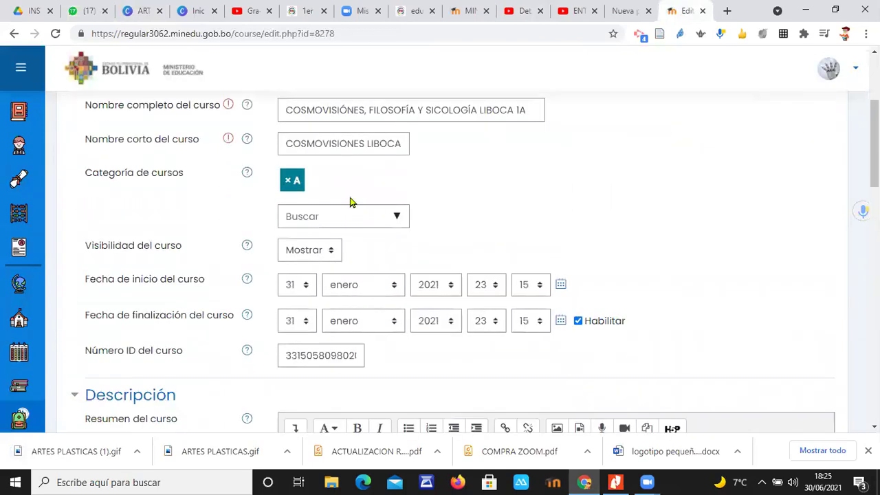
pyautogui.scroll(-5, 409, 240)
pyautogui.scroll(-2, 447, 283)
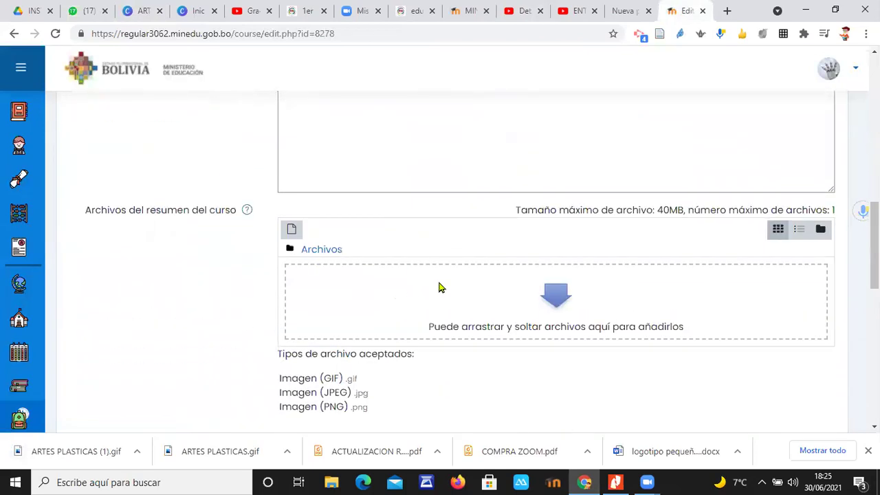
pyautogui.click(553, 294)
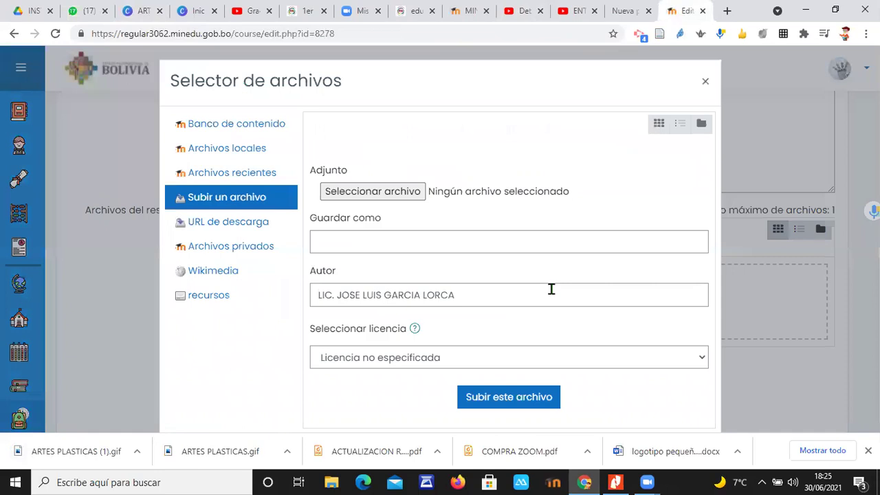
pyautogui.click(351, 193)
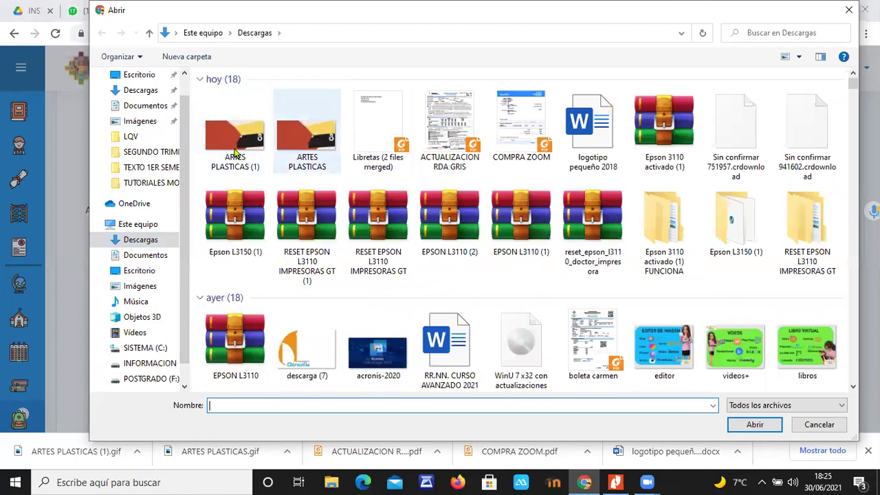
pyautogui.click(241, 162)
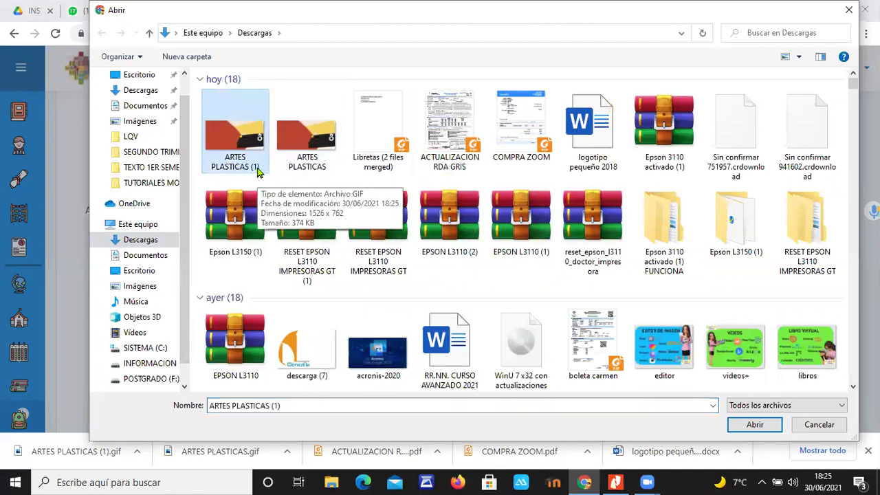
pyautogui.click(765, 430)
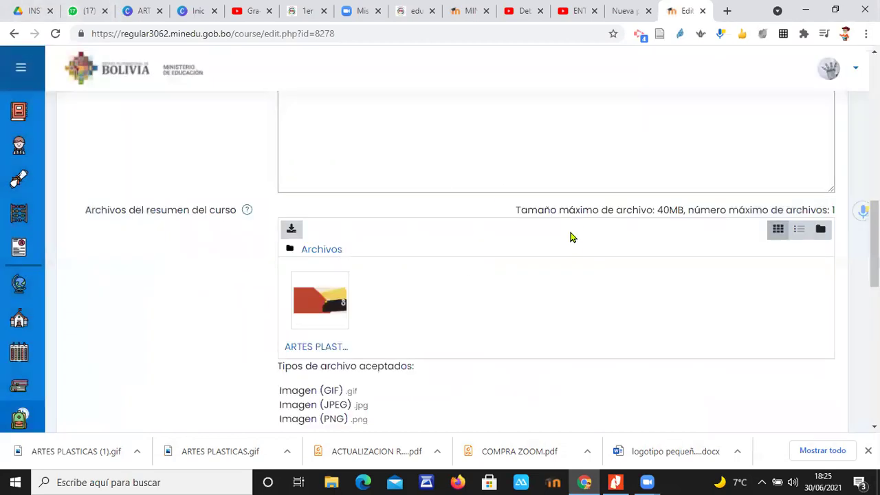
pyautogui.scroll(-6, 385, 268)
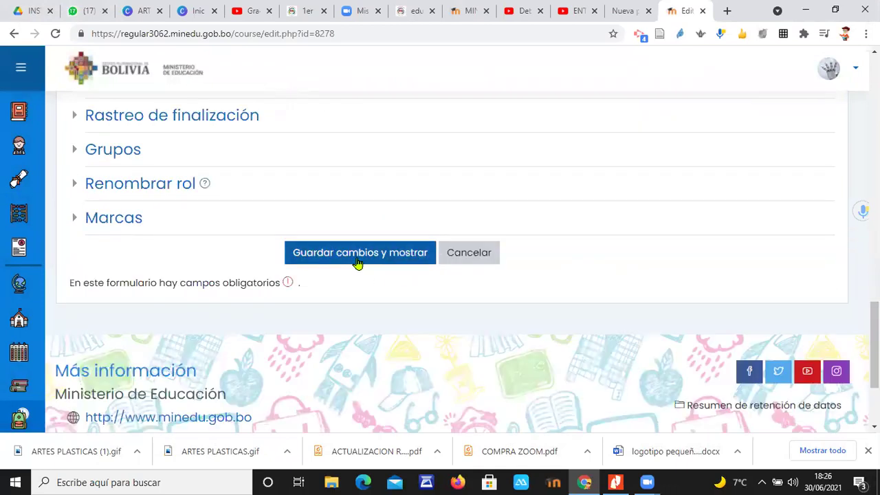
# Save the course settings and go to the Área personal dashboard
pyautogui.click(358, 262)
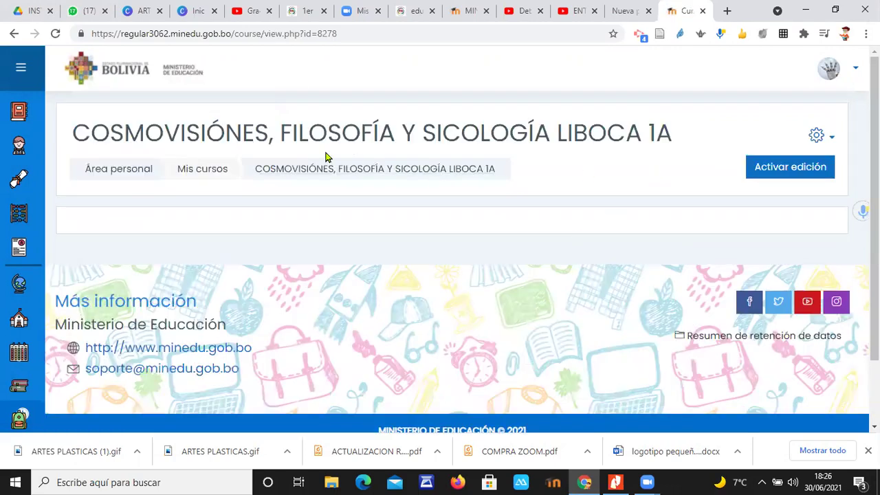
pyautogui.click(106, 175)
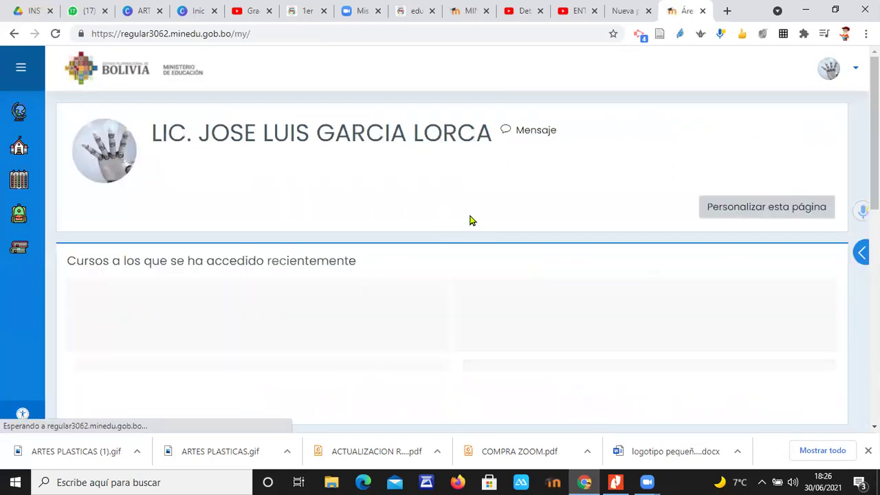
# Check the dashboard course cards for the COSMOVISIONES 1ERO A banner, then switch to WhatsApp Web
pyautogui.scroll(-1, 474, 205)
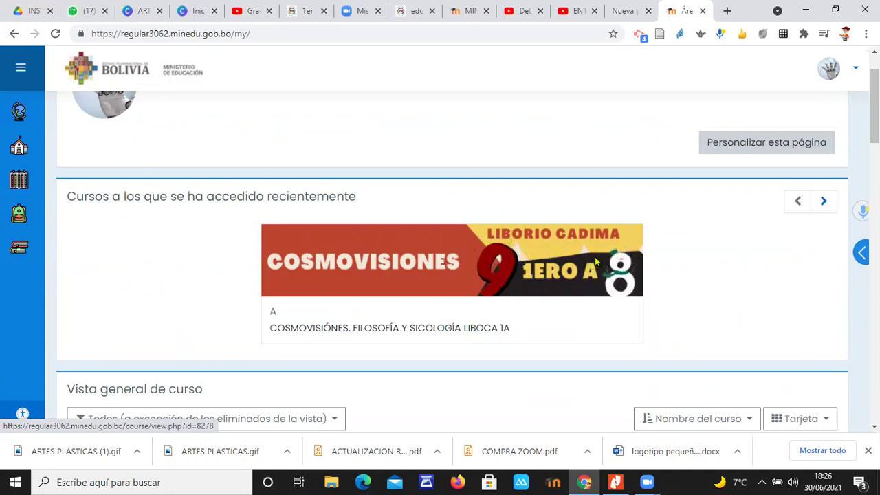
pyautogui.scroll(-10, 595, 256)
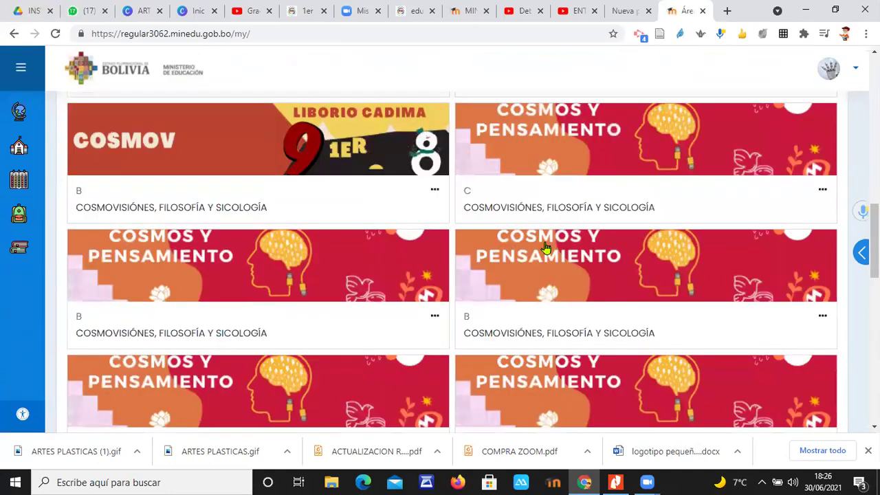
pyautogui.scroll(-3, 543, 258)
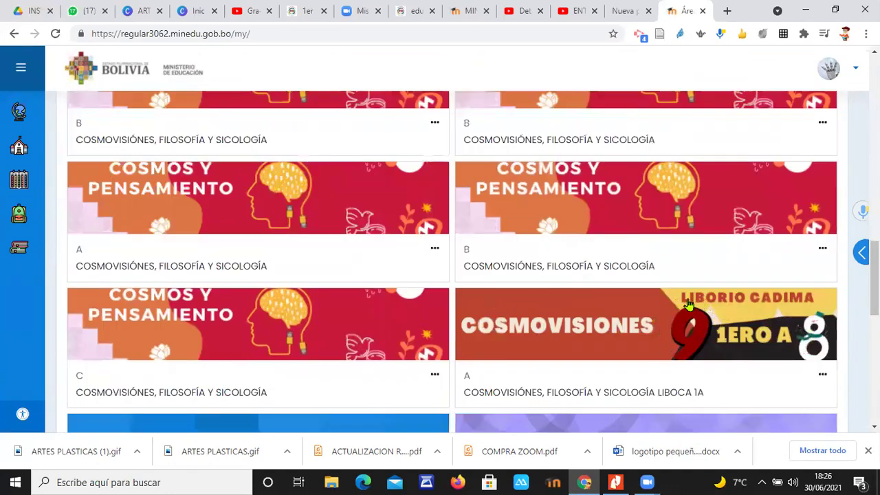
pyautogui.scroll(-3, 326, 273)
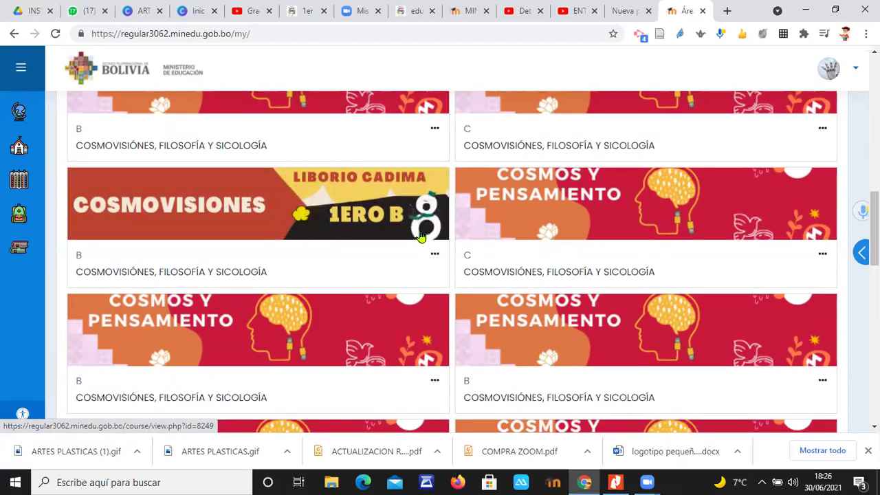
pyautogui.scroll(1, 191, 90)
pyautogui.click(90, 11)
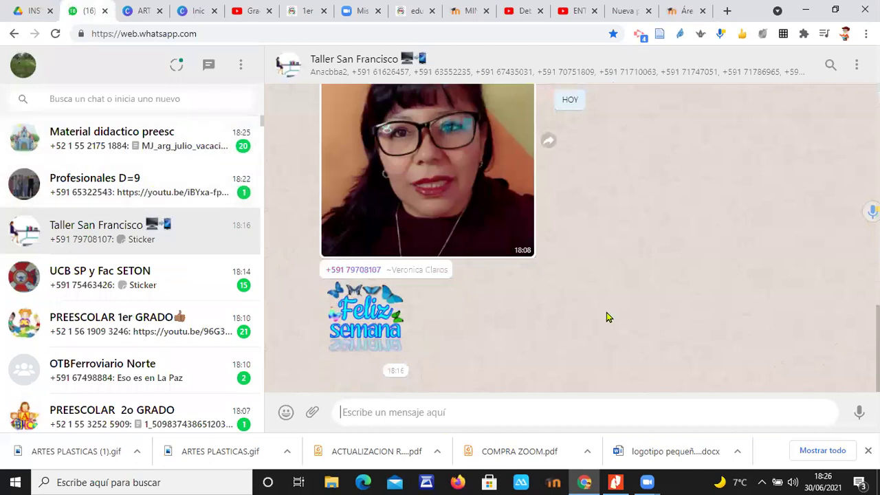
# Download the photo from the Taller San Francisco chat to the computer
pyautogui.scroll(1, 487, 225)
pyautogui.click(467, 195)
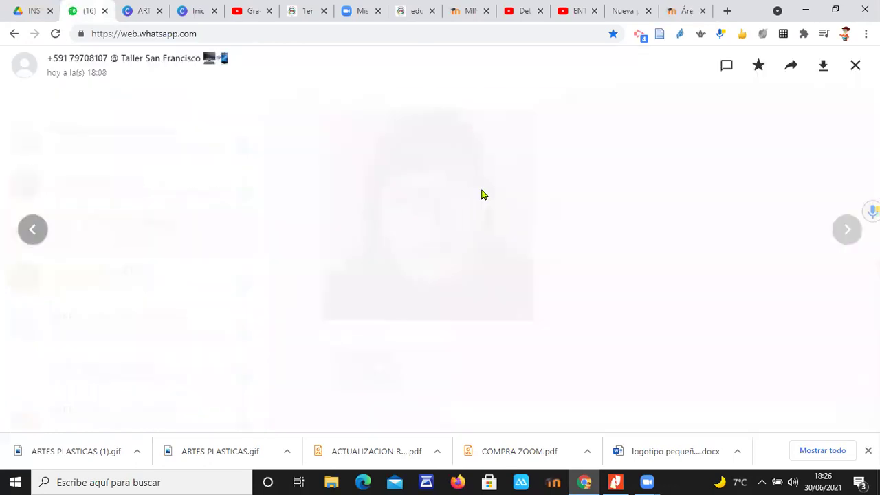
pyautogui.click(823, 66)
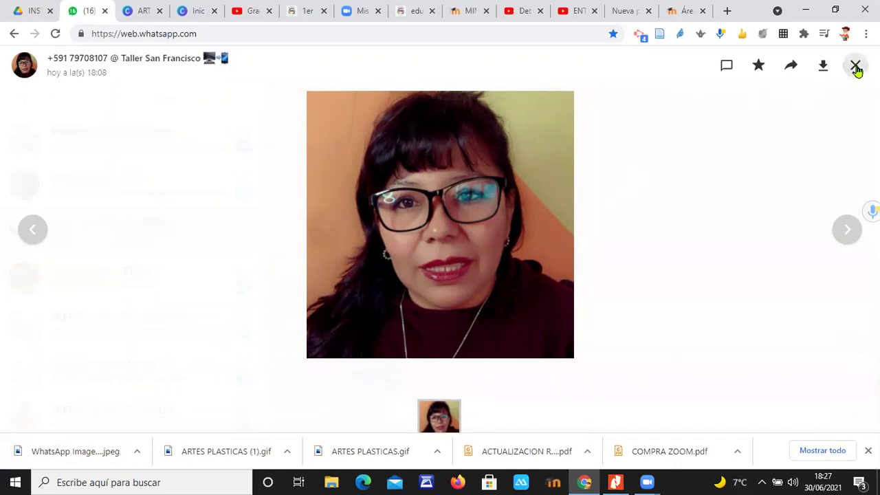
pyautogui.click(856, 66)
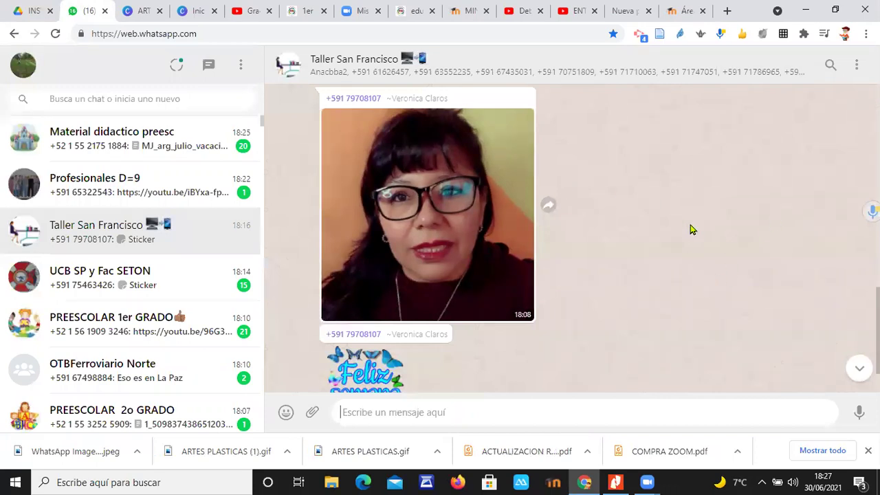
# Return to the Moodle dashboard showing the LIBOCA 1A card's COSMOVISIONES 1ERO A banner
pyautogui.click(681, 11)
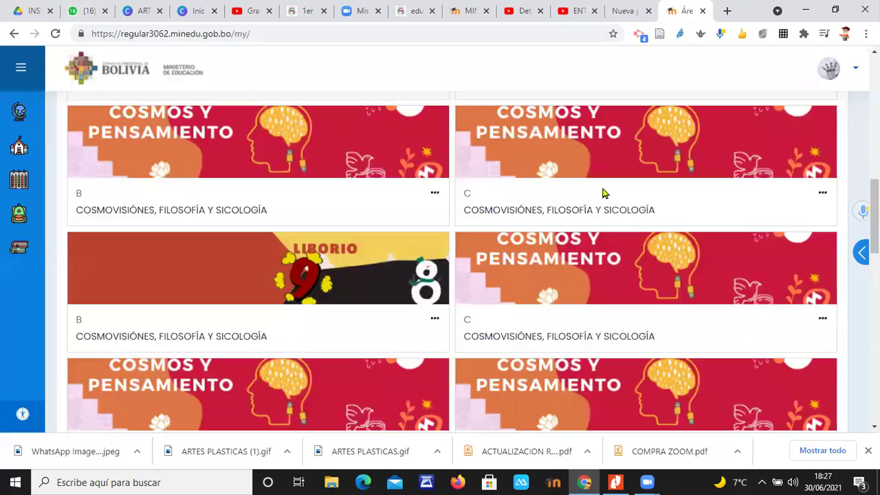
pyautogui.scroll(10, 590, 288)
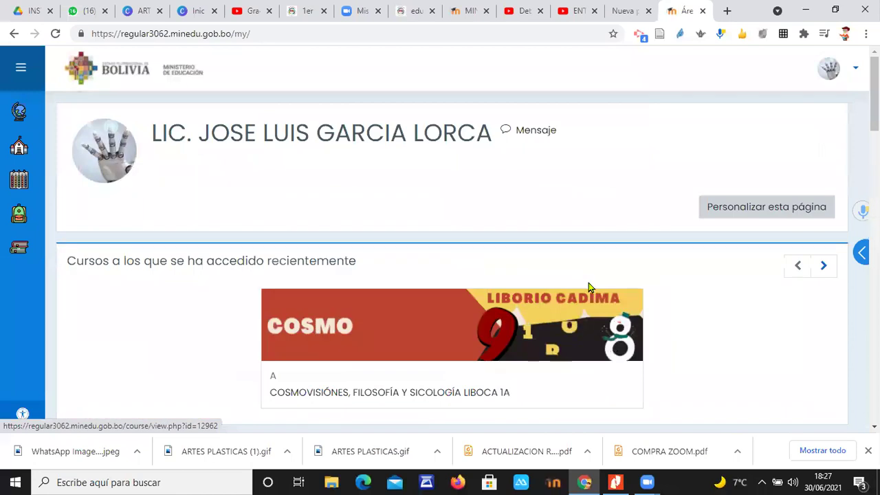
pyautogui.scroll(-2, 631, 278)
pyautogui.scroll(2, 631, 279)
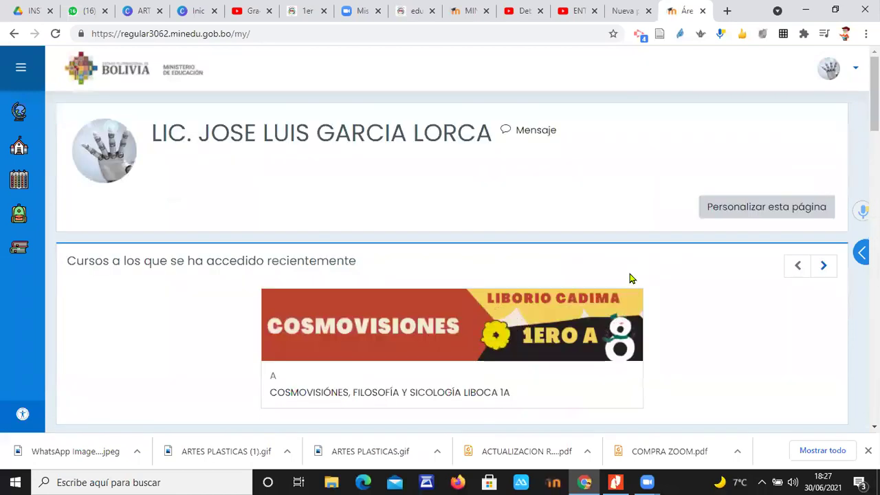